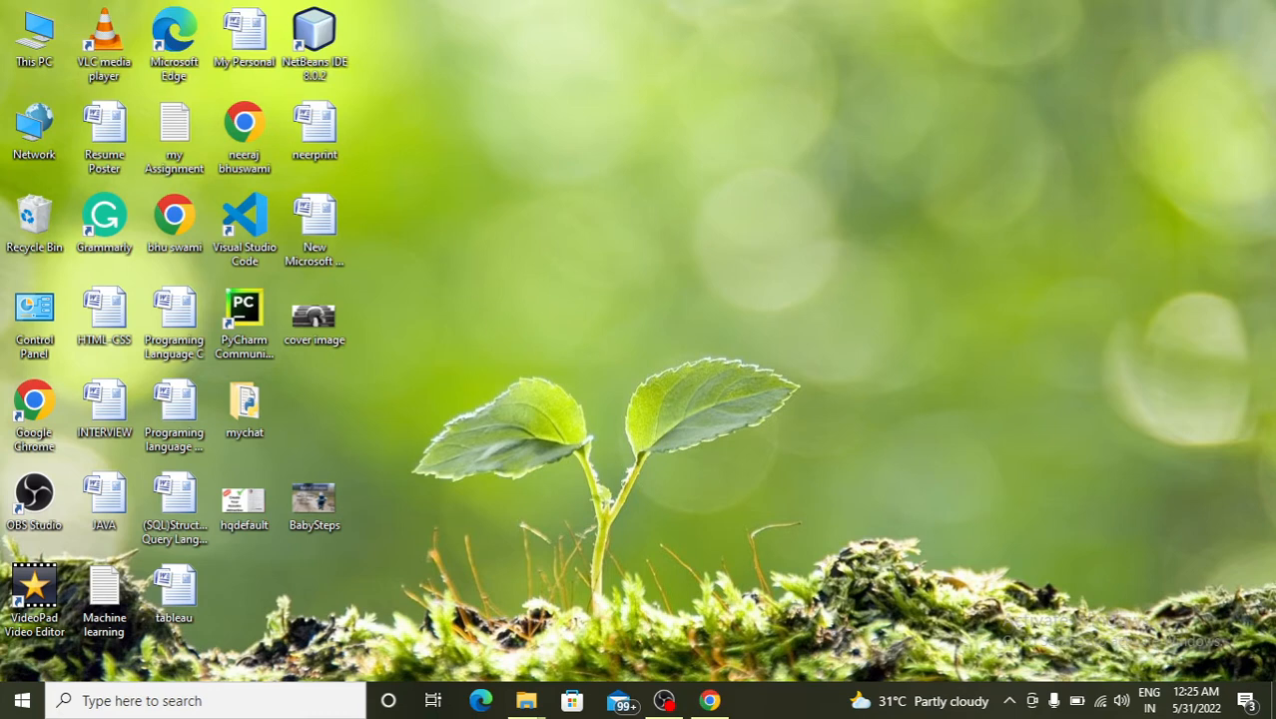
- Refresh the desktop, switch to Google Chrome and open the Novorésumé home page through a search for "novoresume"
right_click(841, 186)
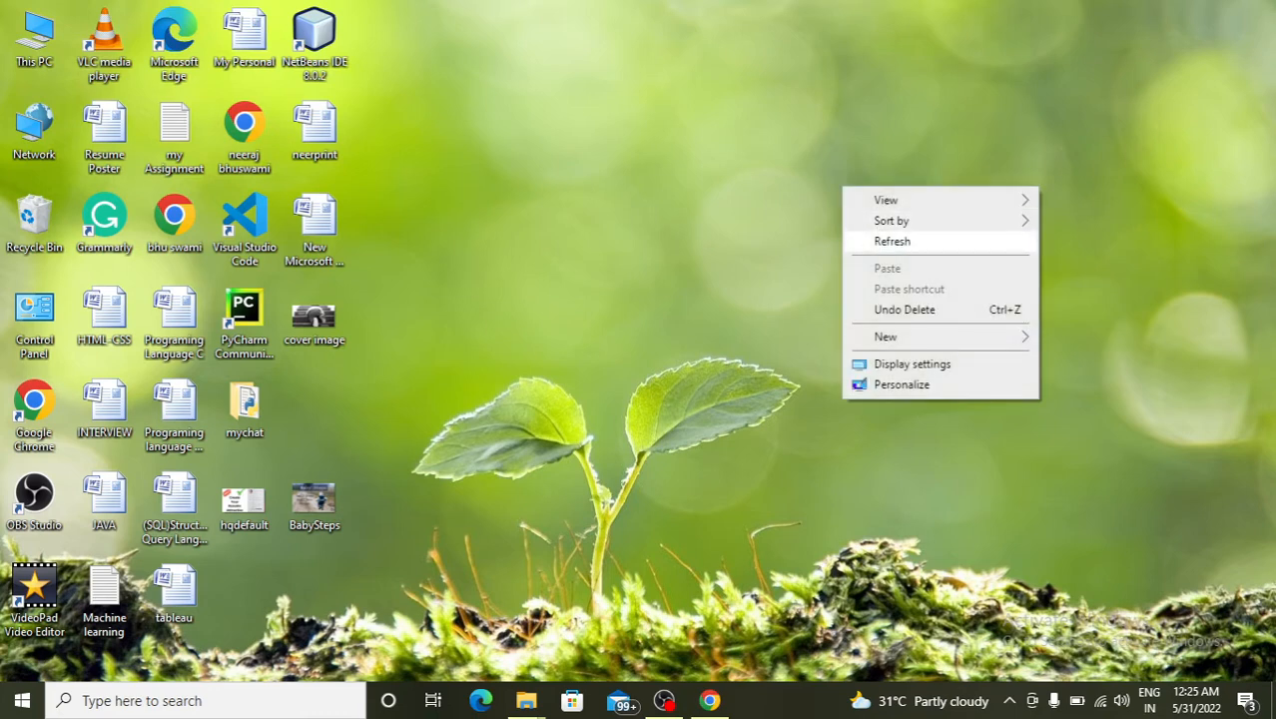
left_click(891, 240)
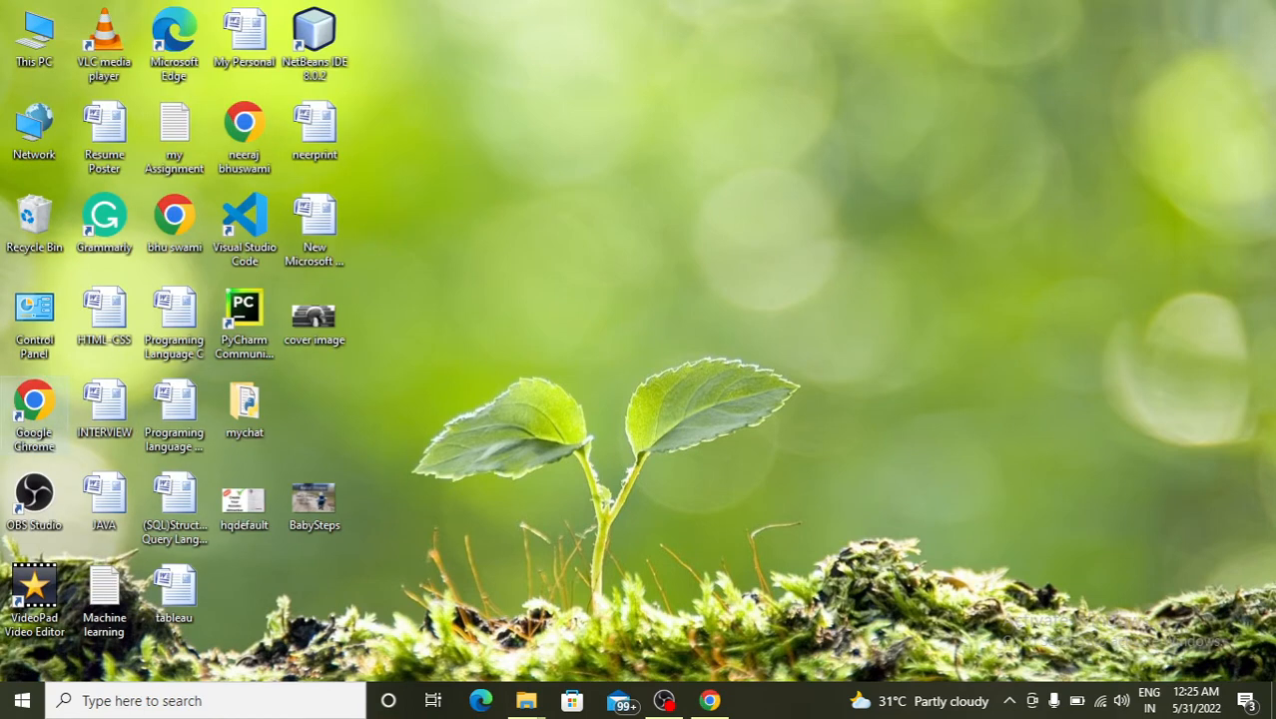
left_click(34, 414)
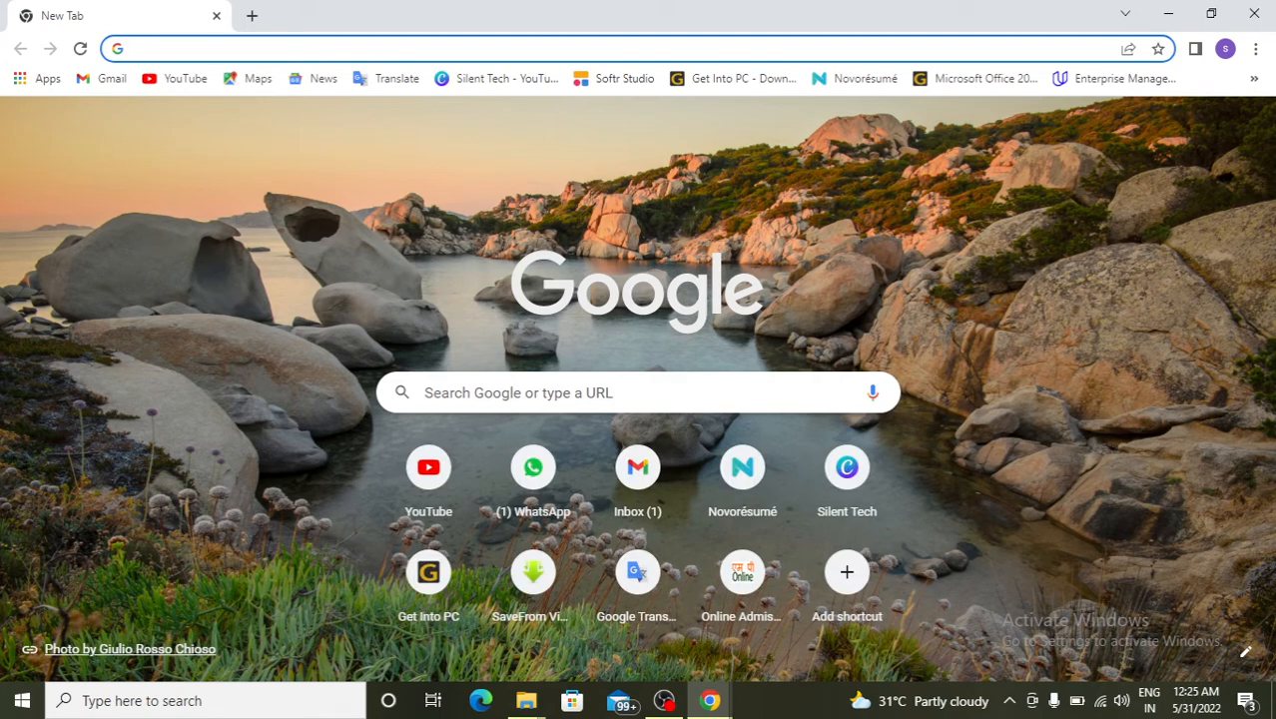
left_click(445, 49)
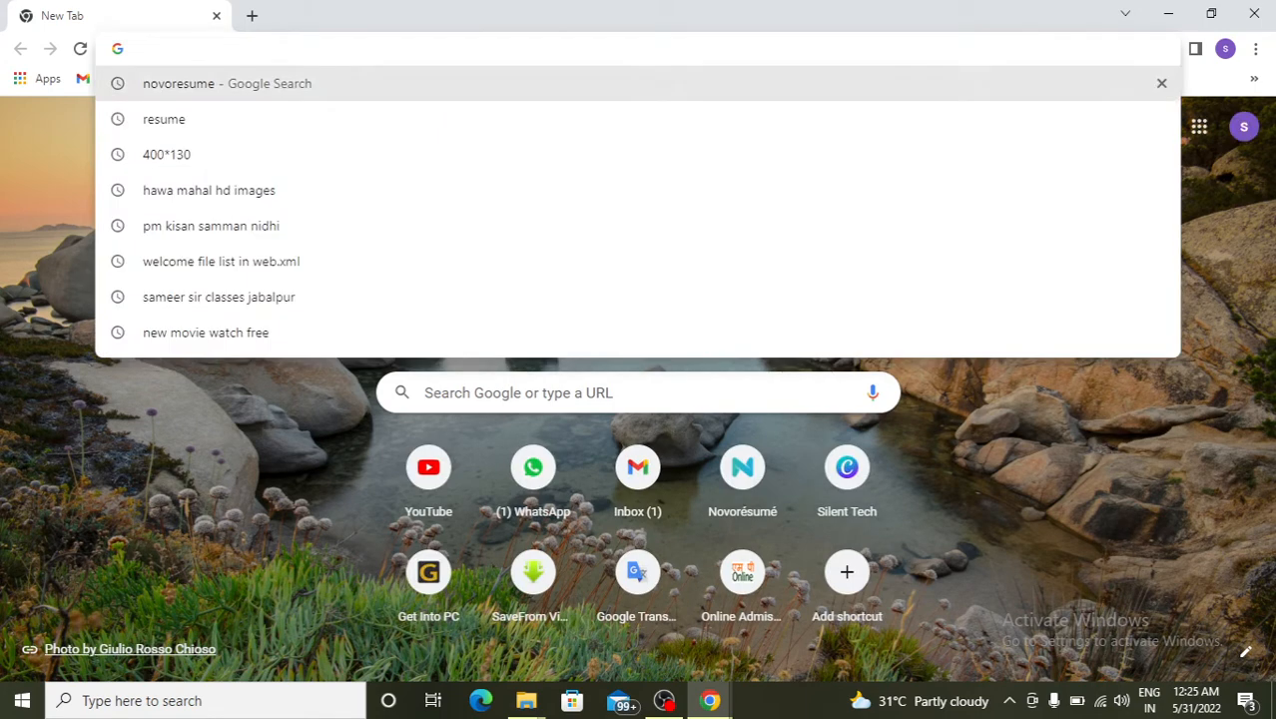
left_click(190, 84)
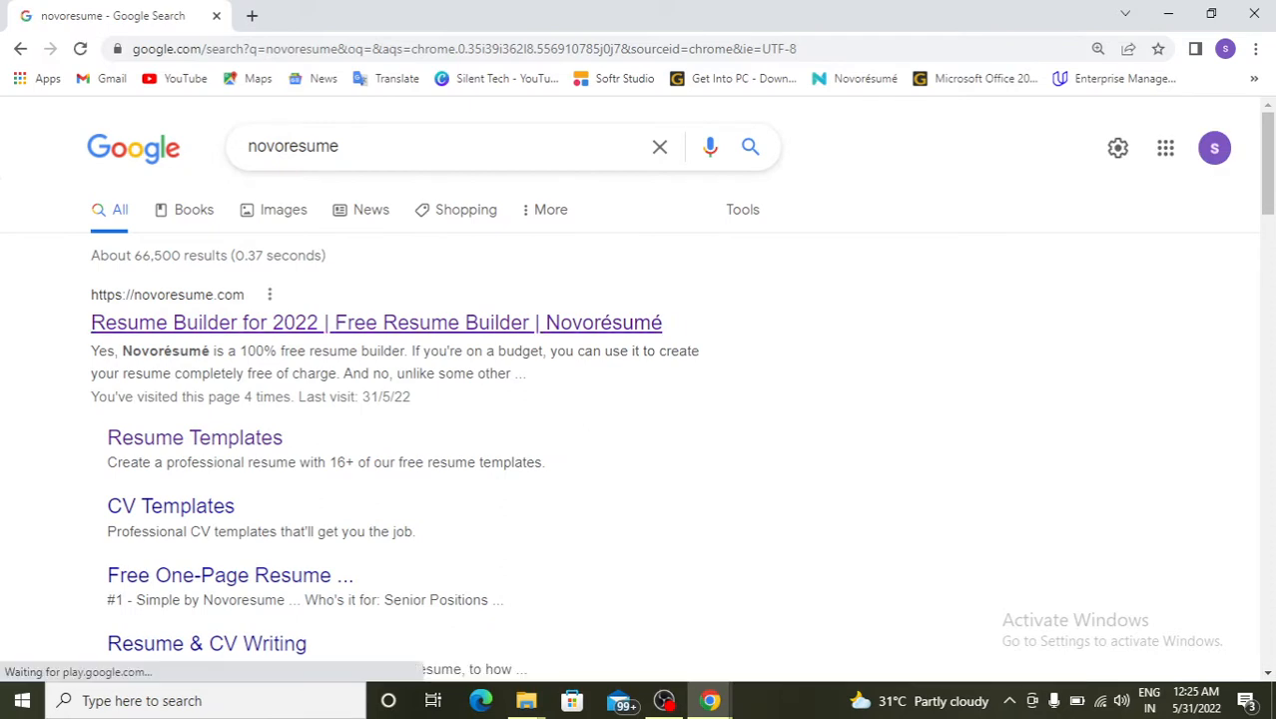
left_click(376, 321)
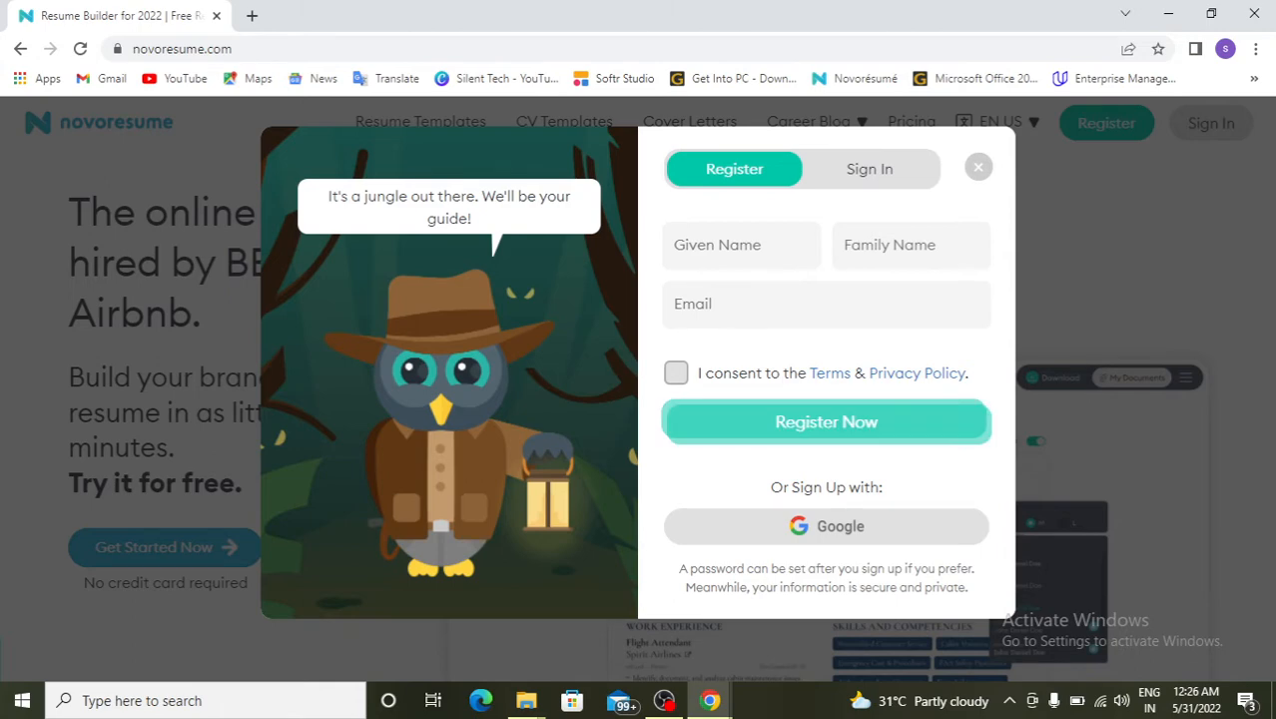
- Sign in to Novorésumé with the first listed Google account
left_click(869, 169)
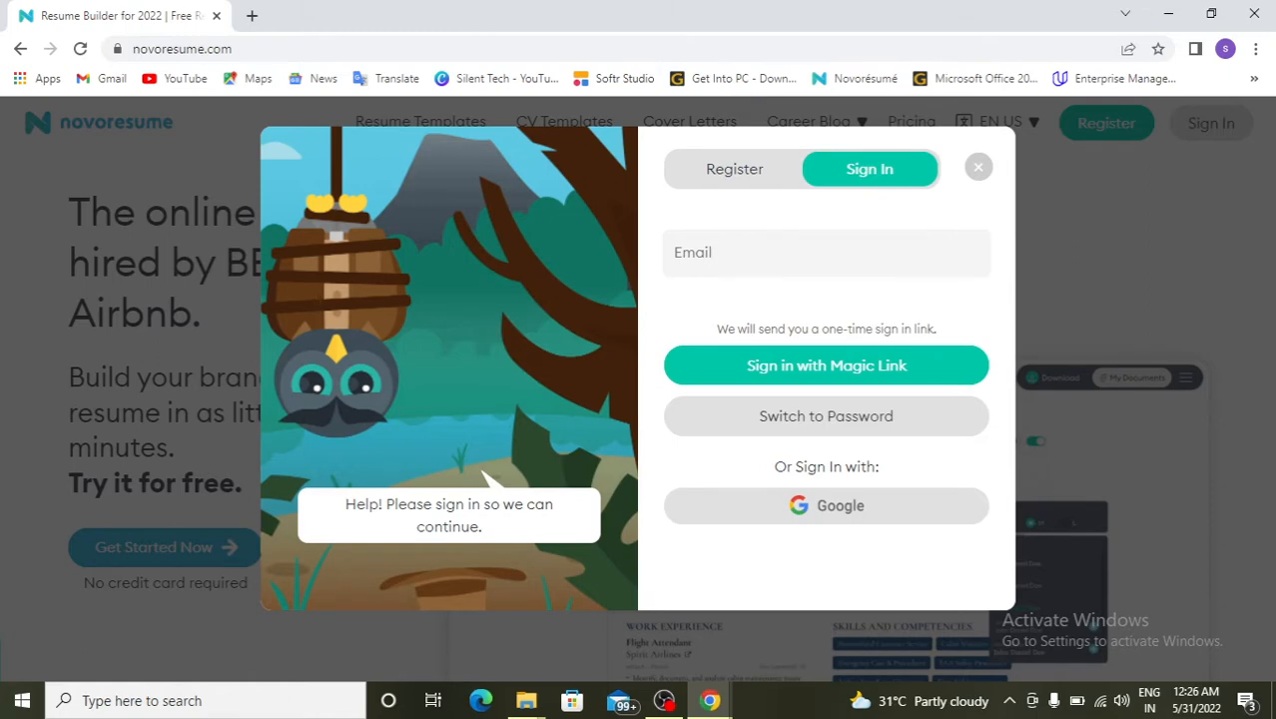
left_click(826, 505)
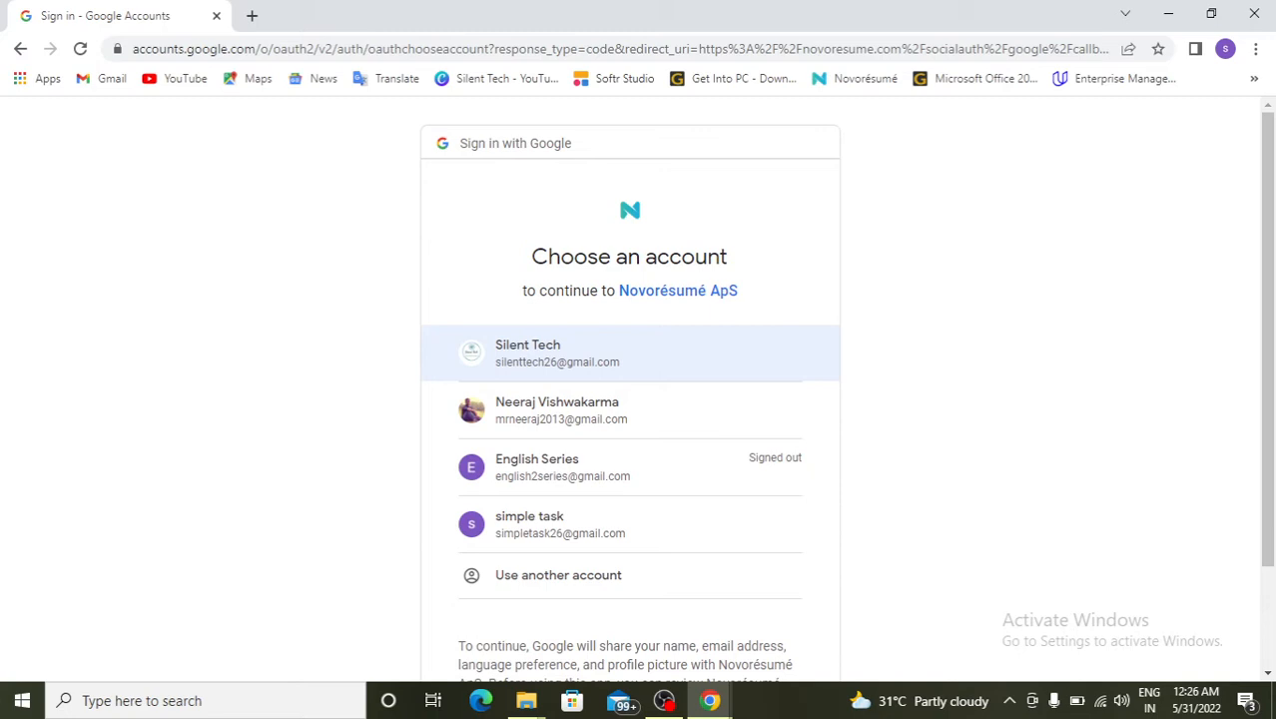
left_click(629, 354)
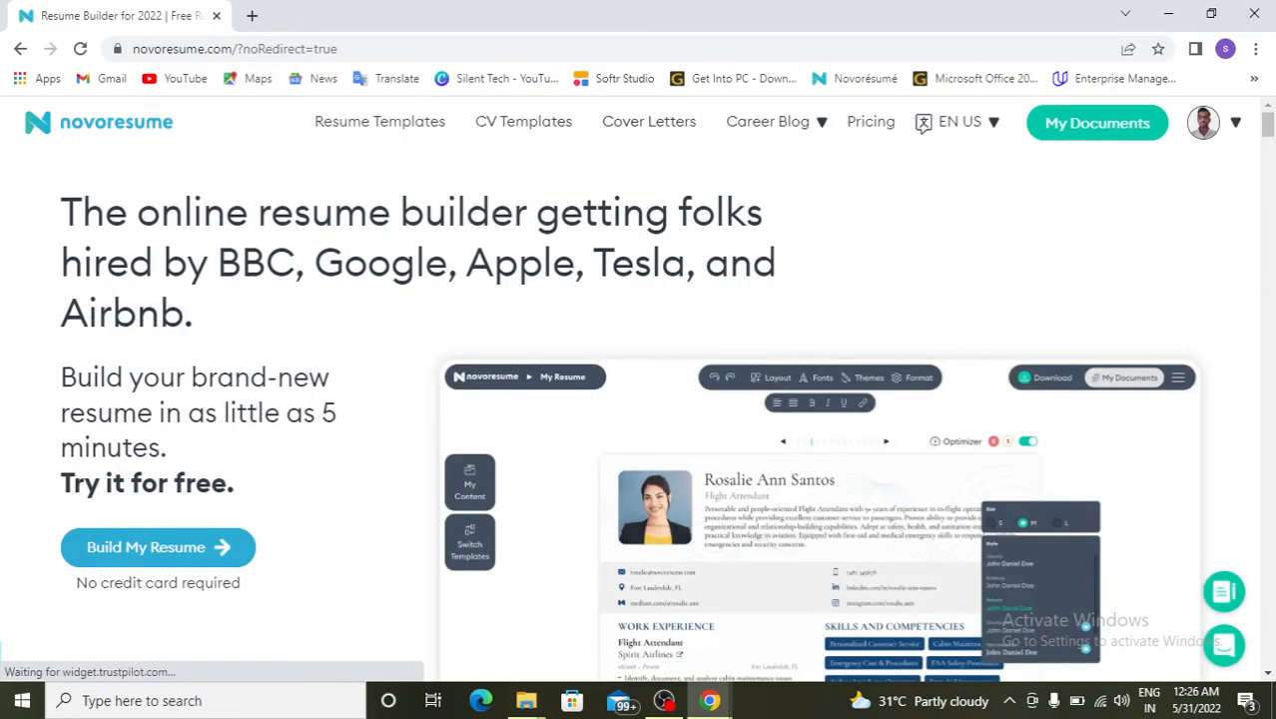
- Browse the resume templates and create a resume from the Creative template
scroll(630, 415, "down", 4)
scroll(630, 415, "up", 4)
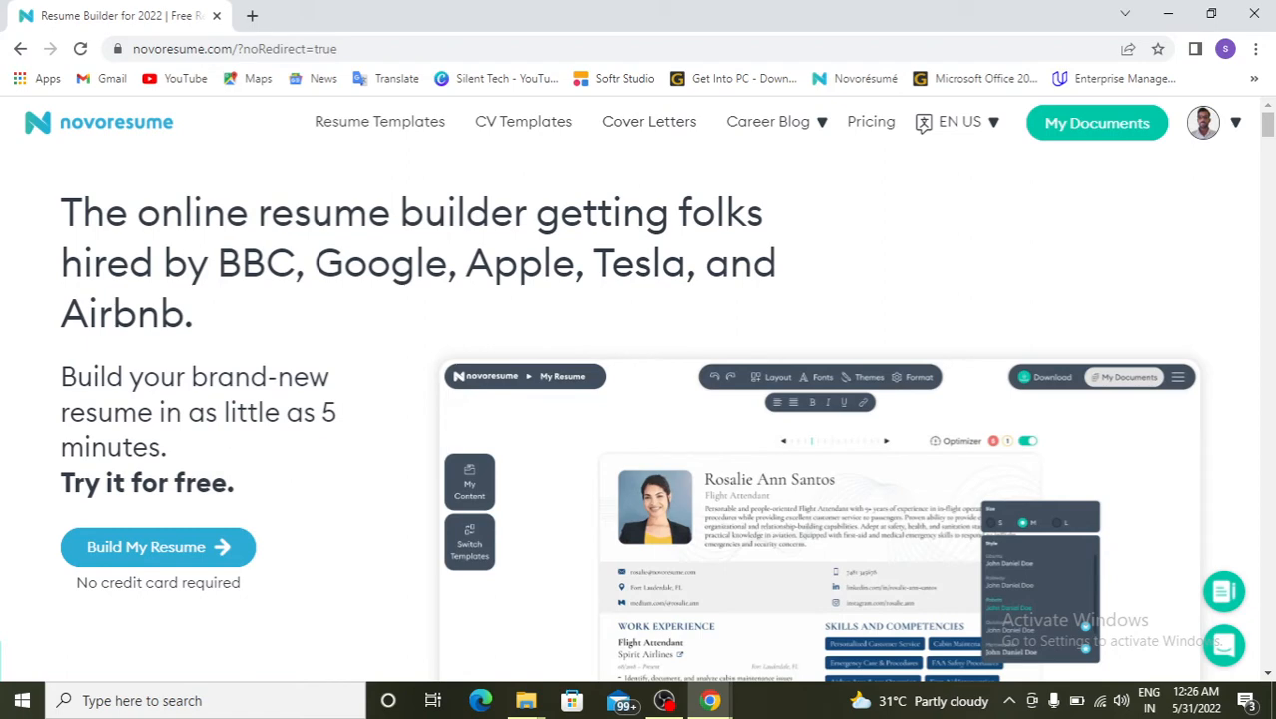
left_click(380, 121)
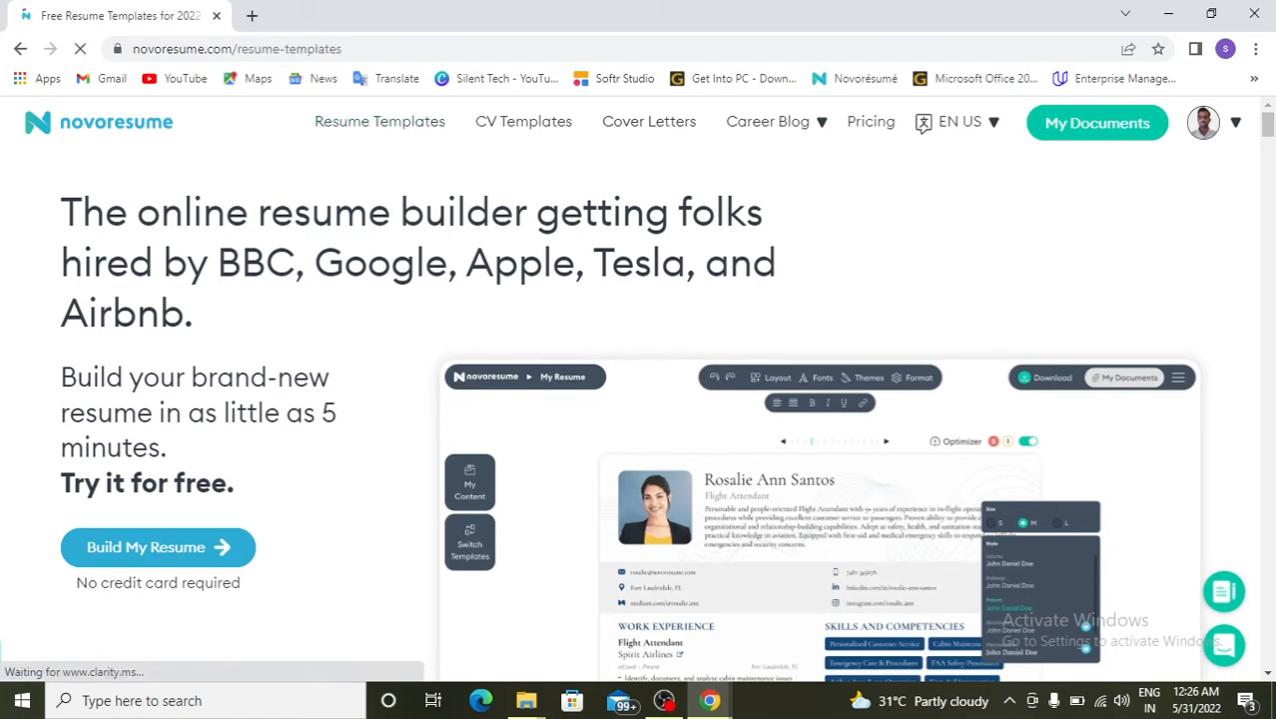
scroll(774, 359, "down", 6)
scroll(773, 359, "up", 2)
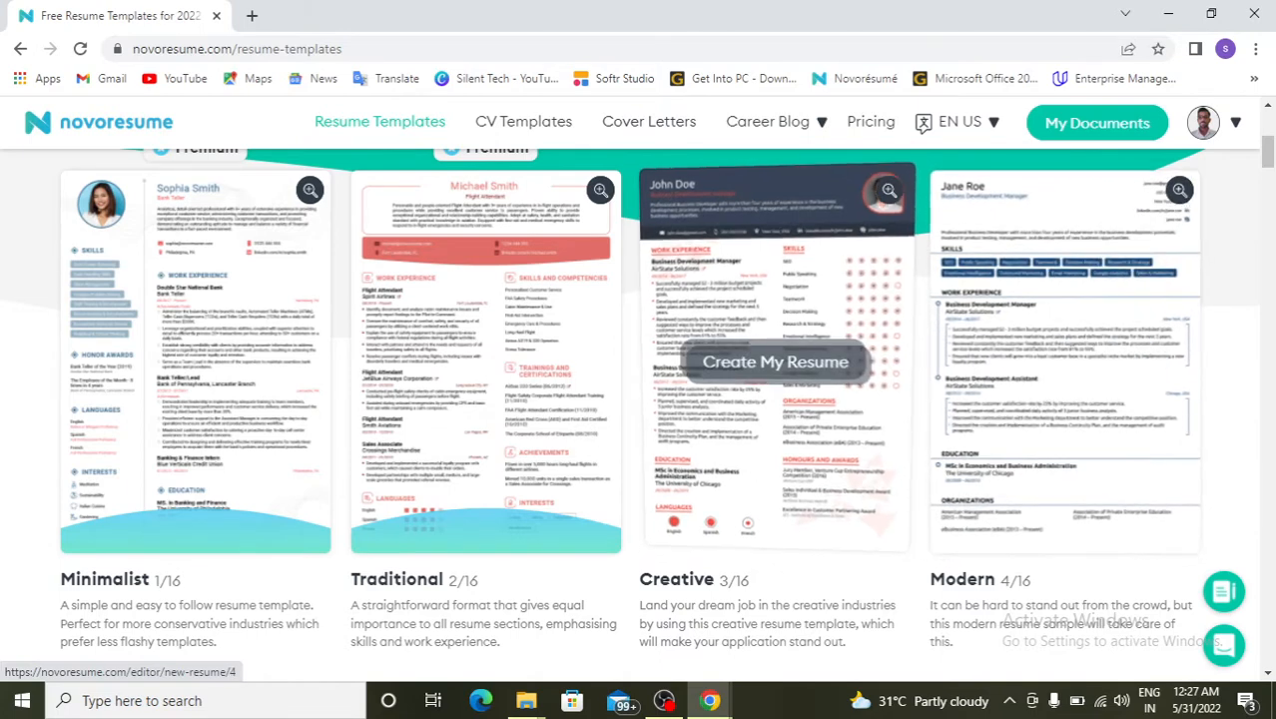
left_click(775, 361)
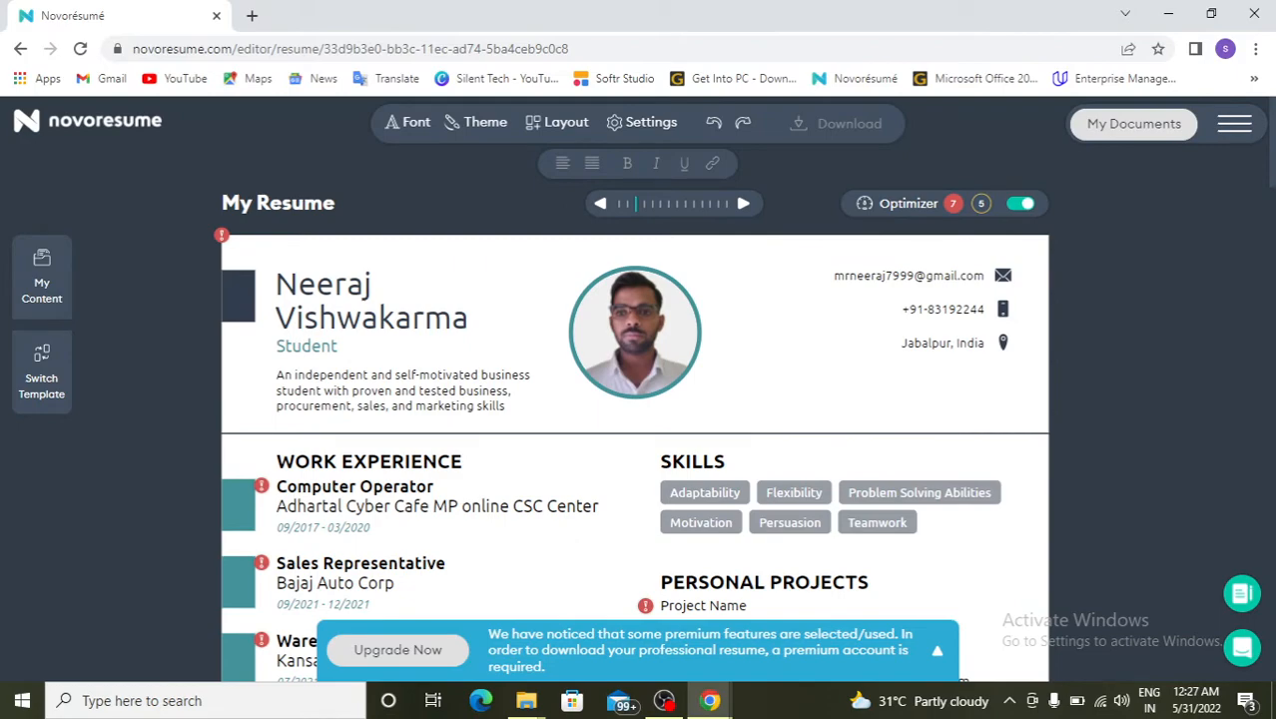
- Open the resume header's contact details and review the account settings for name, birth date and main contact fields
scroll(635, 389, "down", 6)
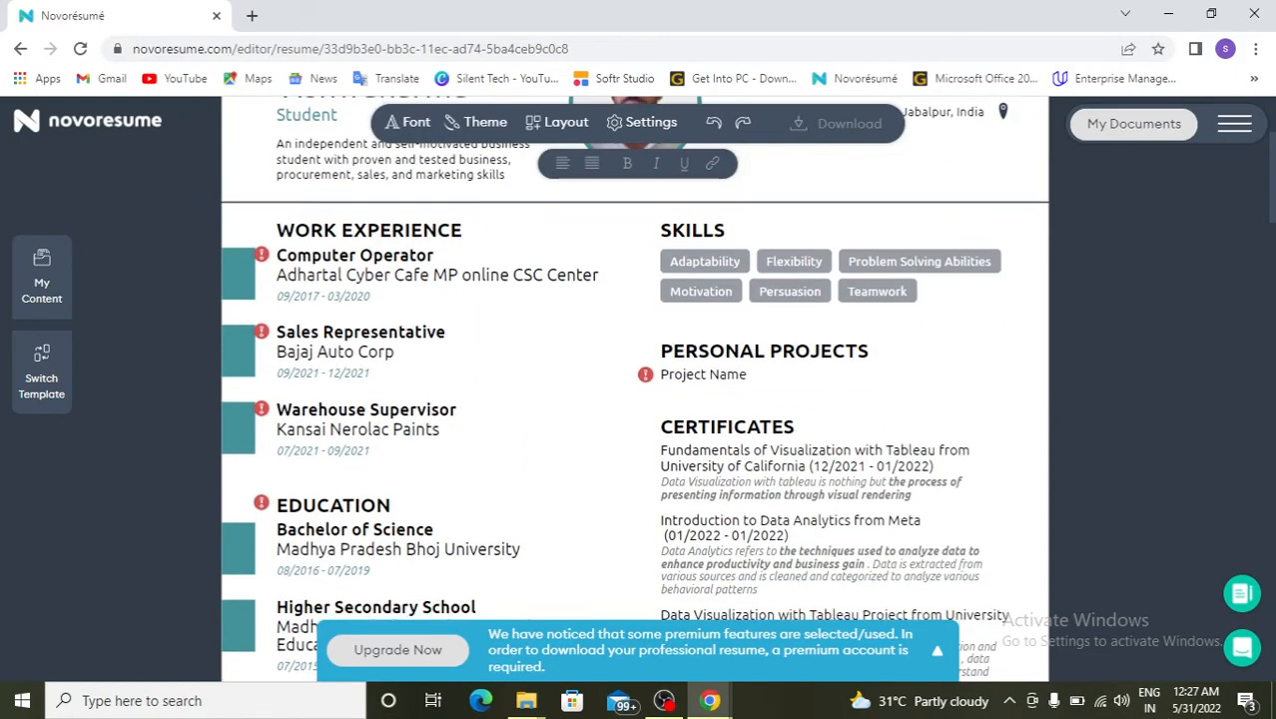
scroll(635, 390, "up", 8)
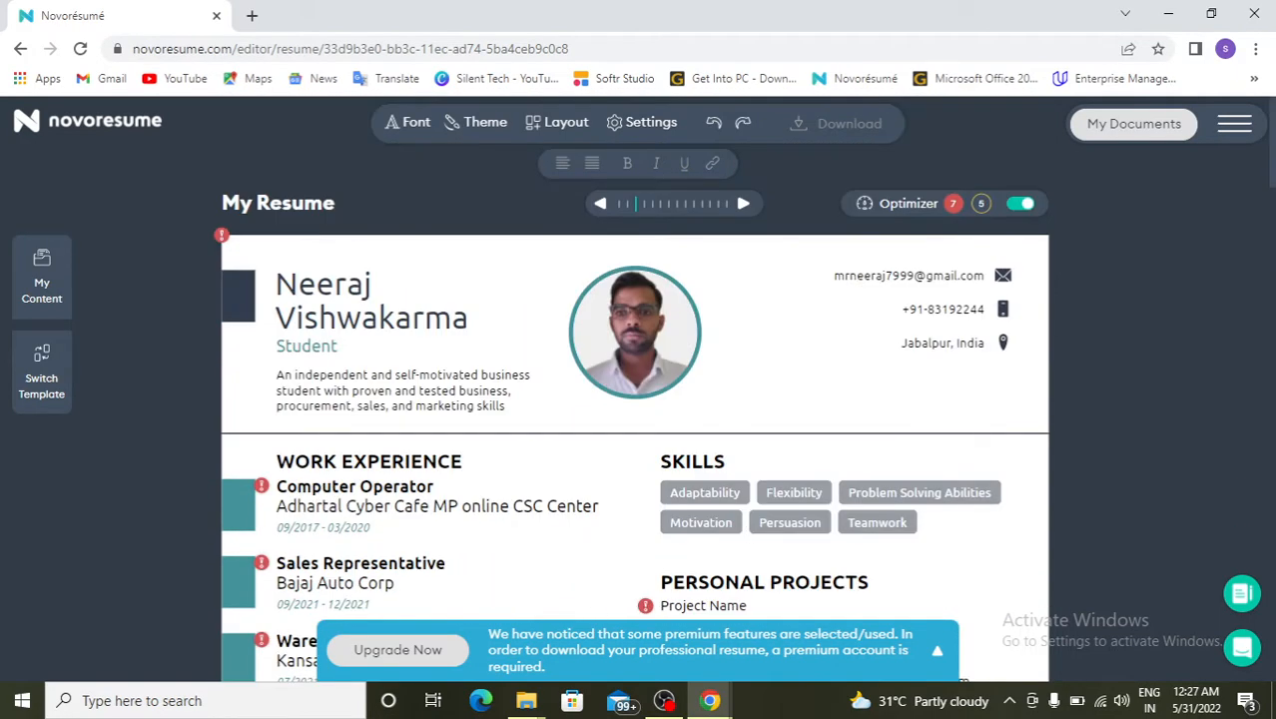
left_click(942, 310)
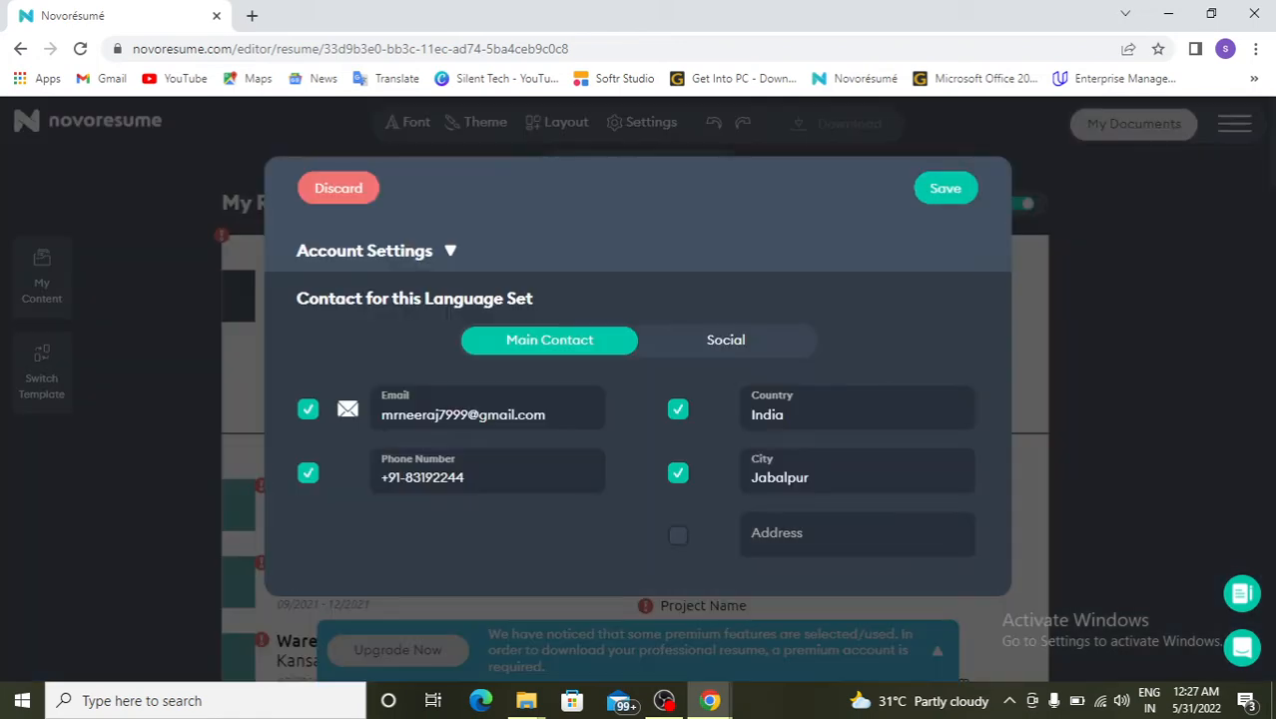
left_click(449, 251)
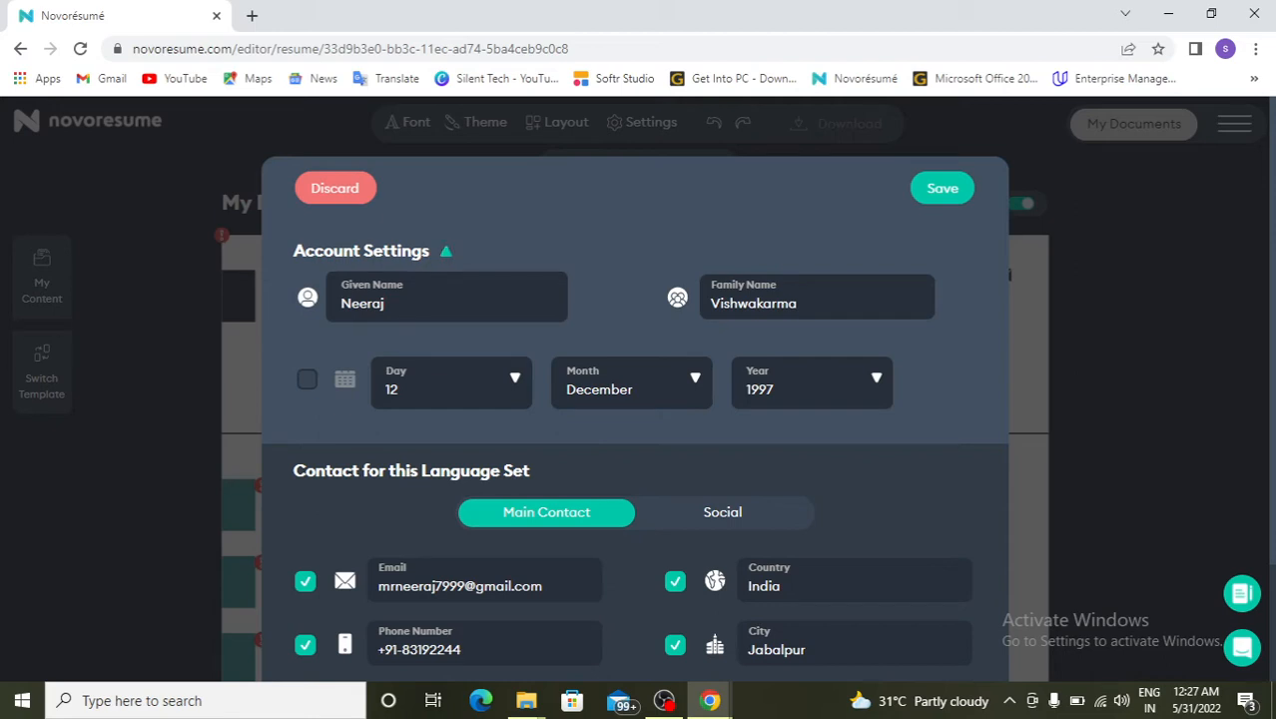
left_click(446, 300)
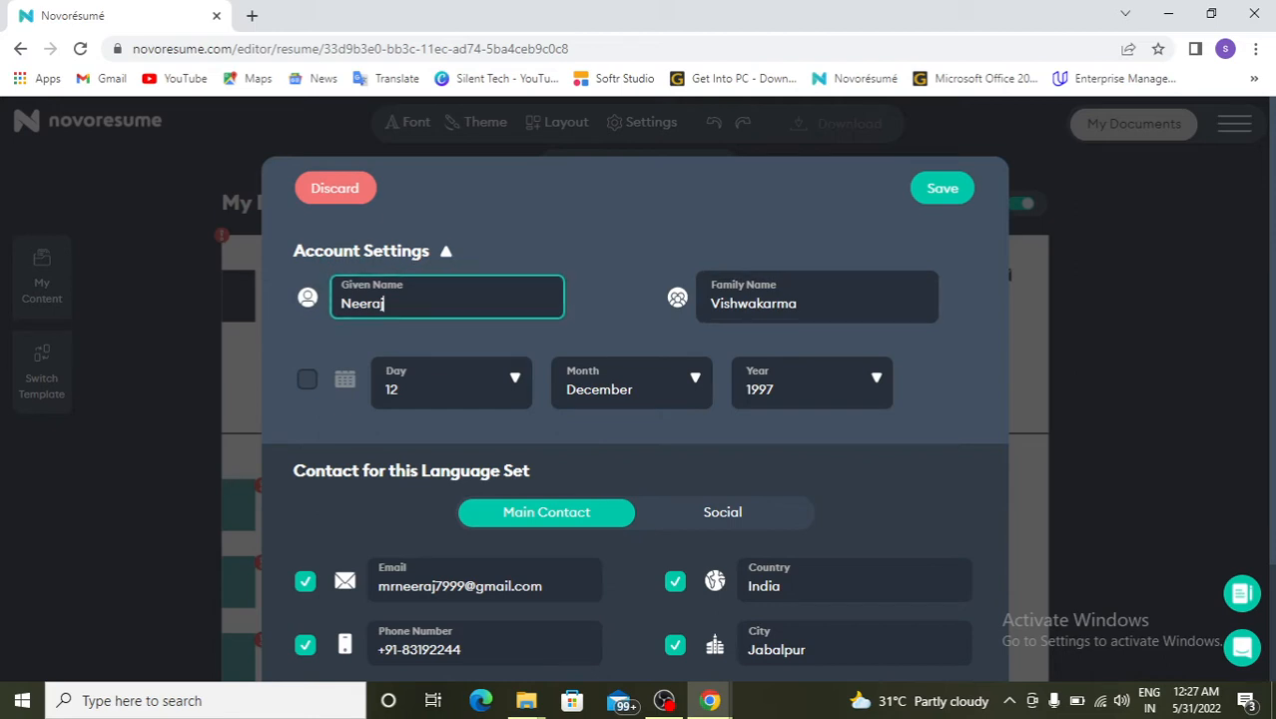
scroll(876, 378, "down", 2)
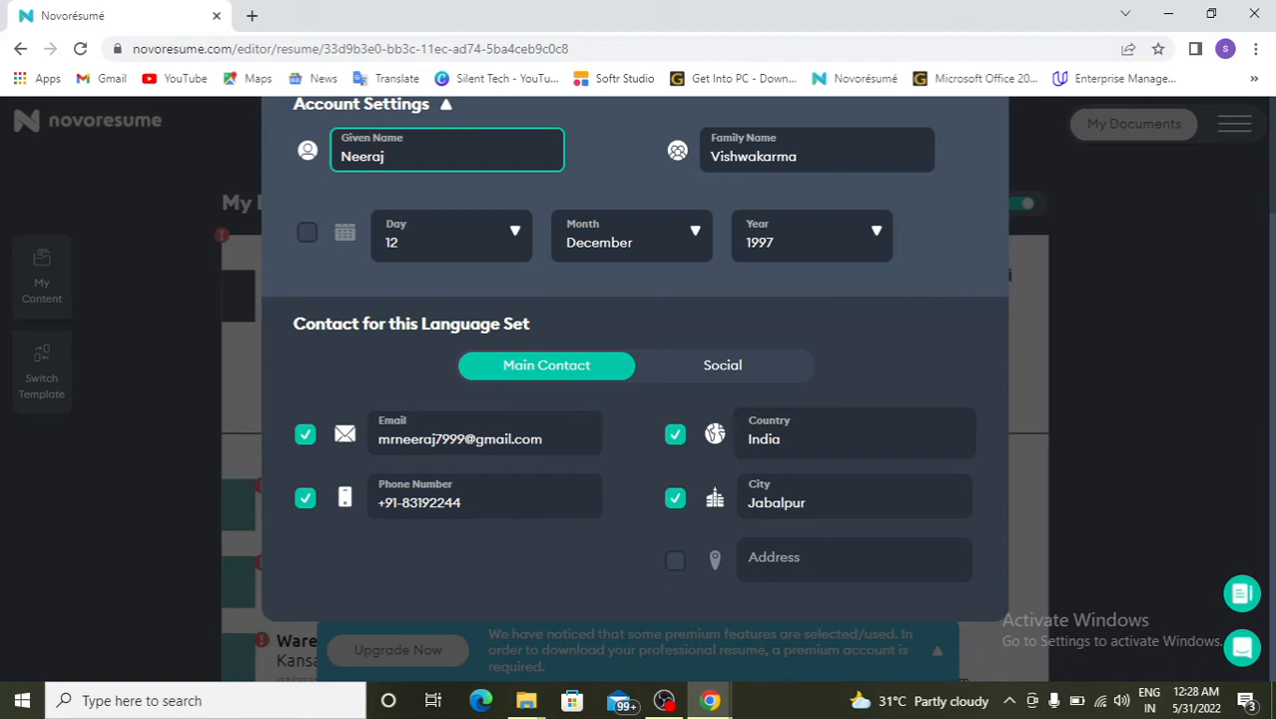
scroll(770, 299, "up", 2)
left_click(772, 376)
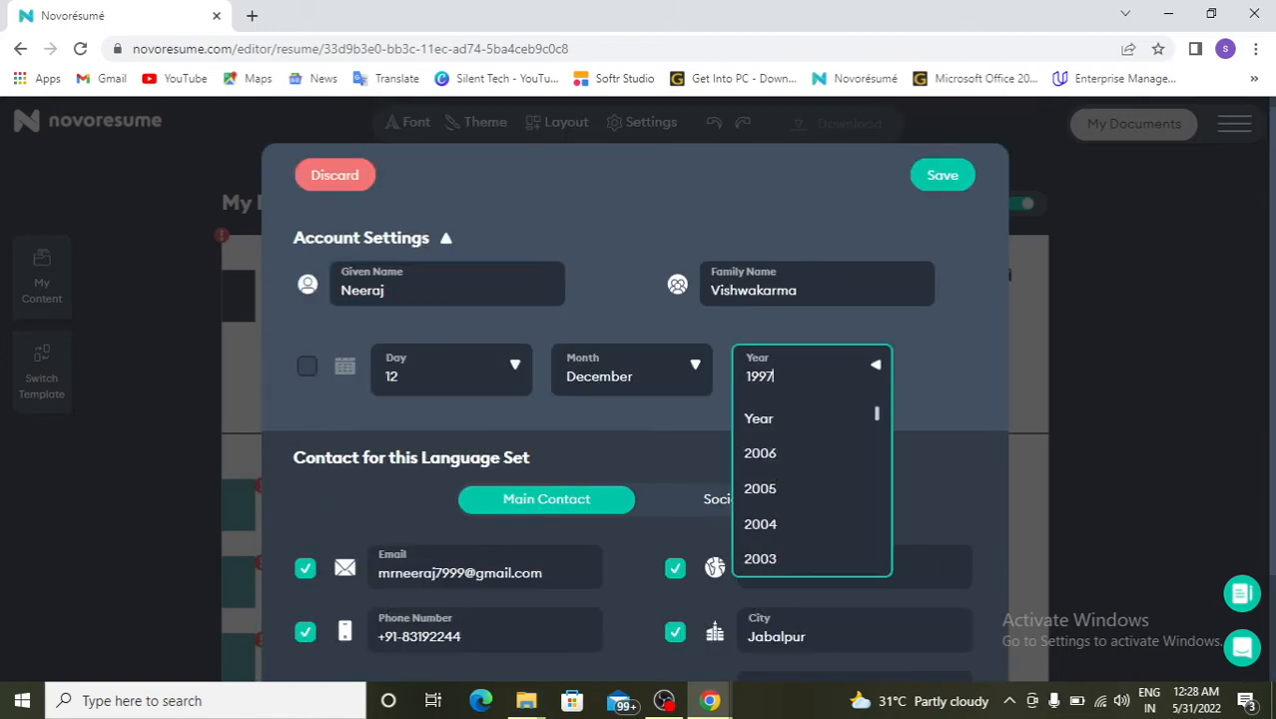
left_click(811, 370)
- Review the social, coding and creative platform contact fields and save the contact details
left_click(721, 498)
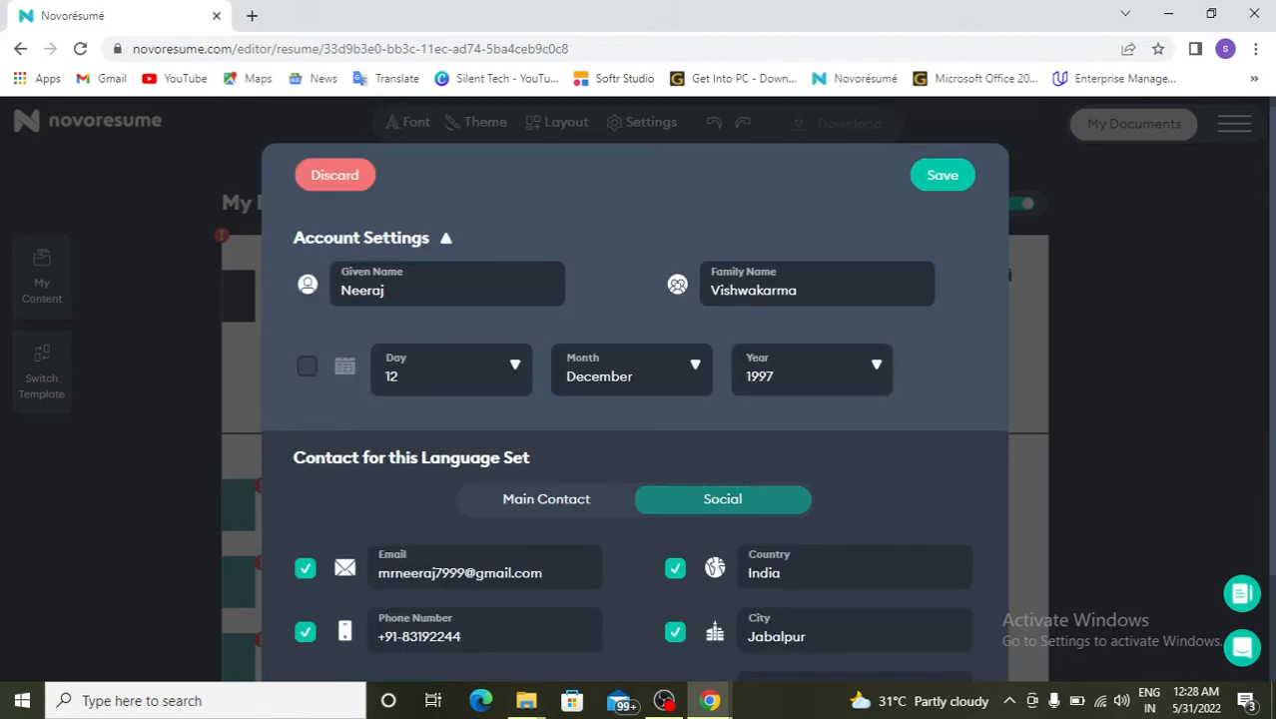
scroll(635, 400, "down", 3)
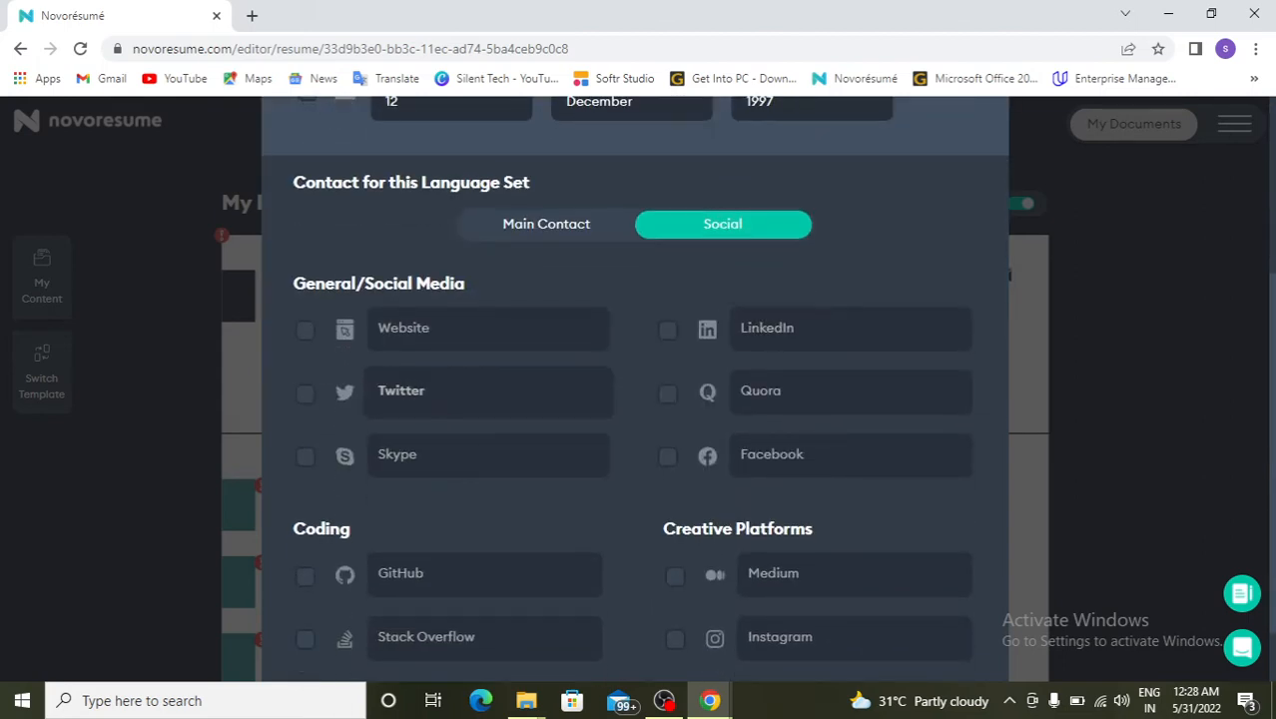
scroll(489, 391, "down", 1)
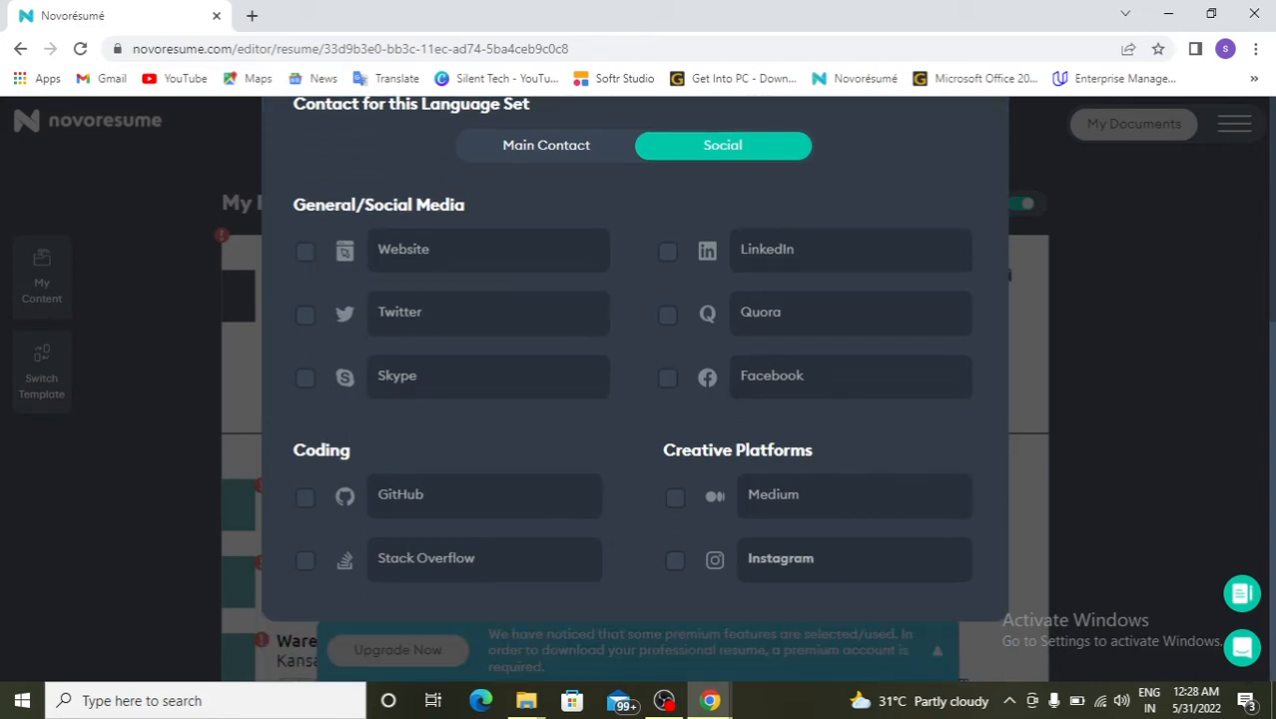
scroll(634, 389, "up", 5)
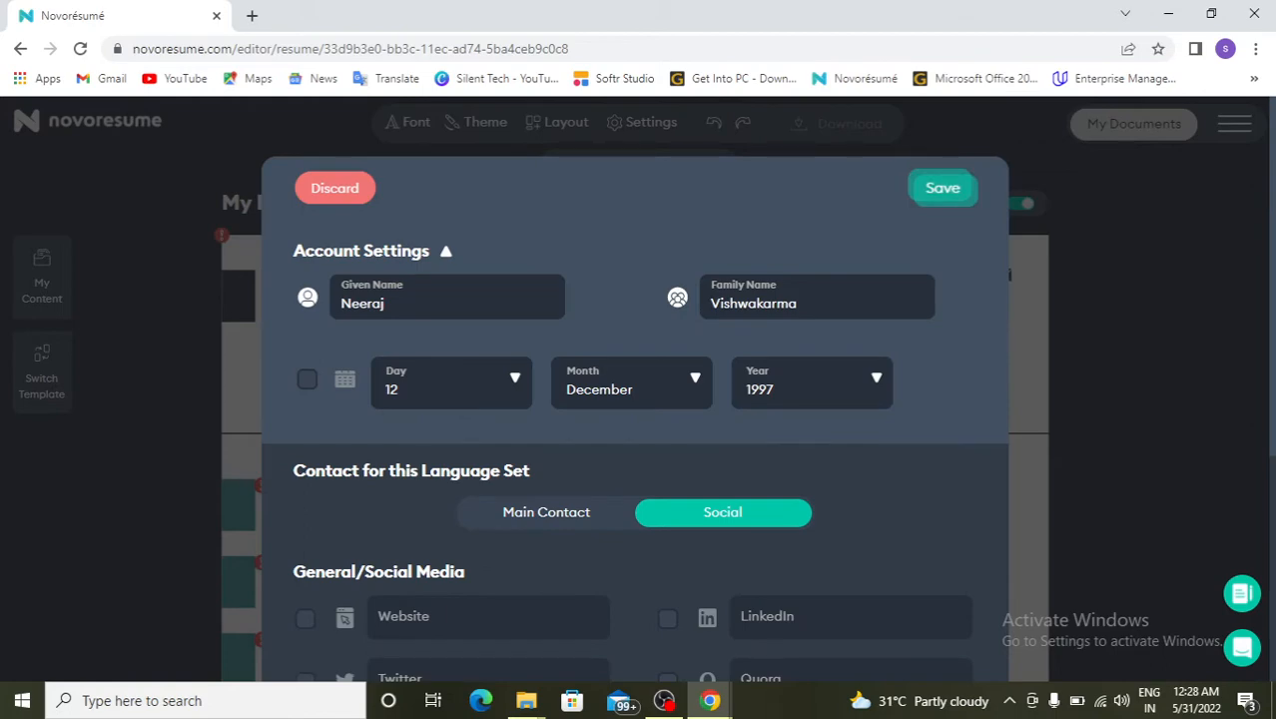
left_click(943, 188)
- Look over the header and select the Skills section to view its editing options
scroll(634, 389, "down", 2)
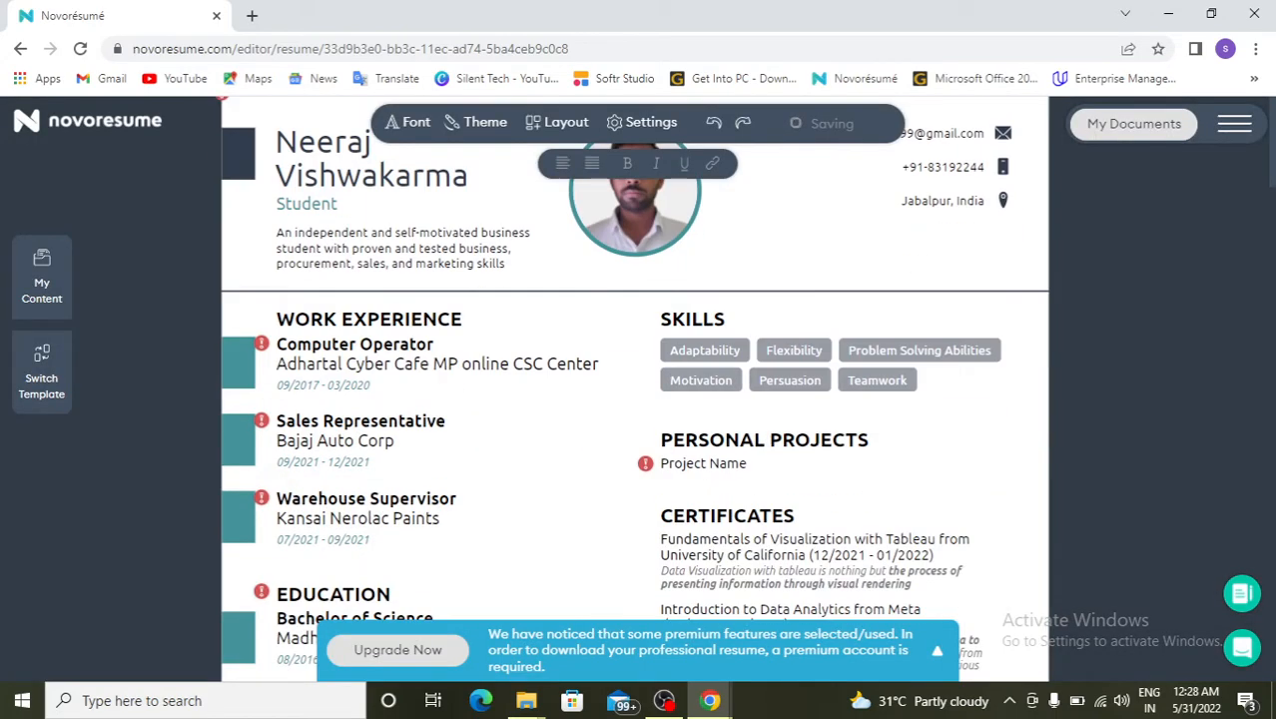
scroll(634, 389, "up", 2)
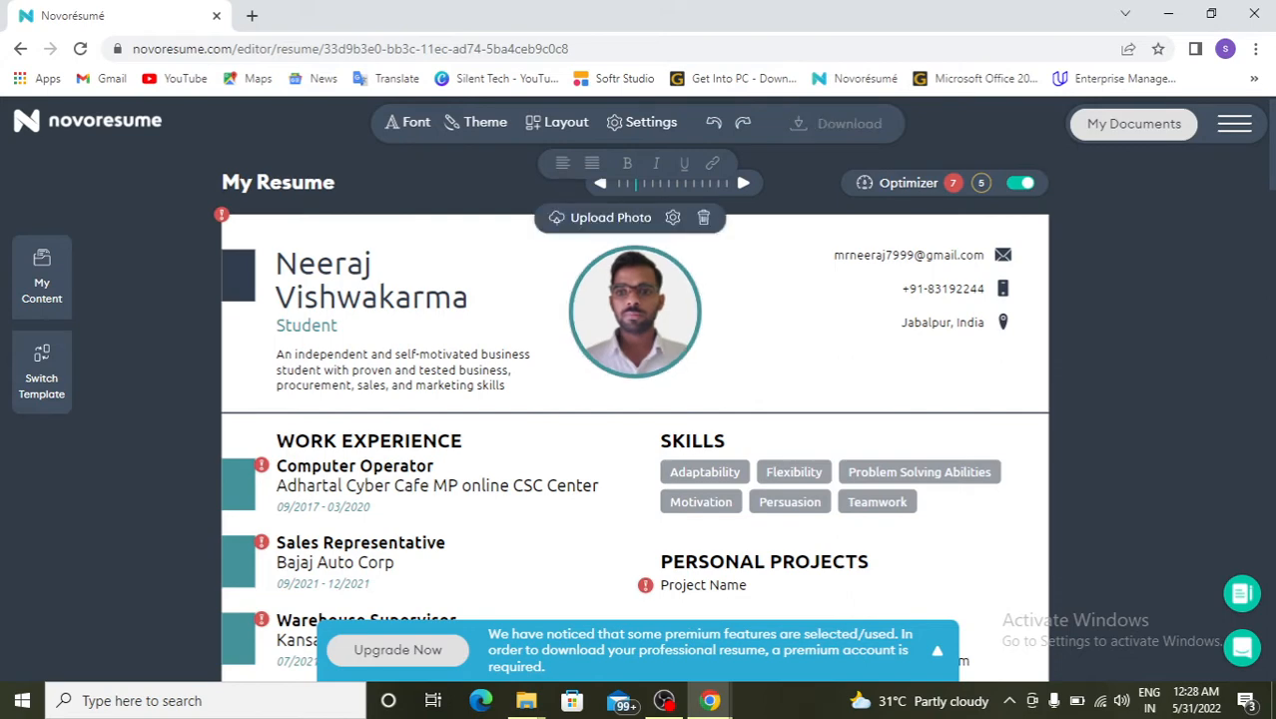
scroll(634, 389, "down", 3)
left_click(703, 238)
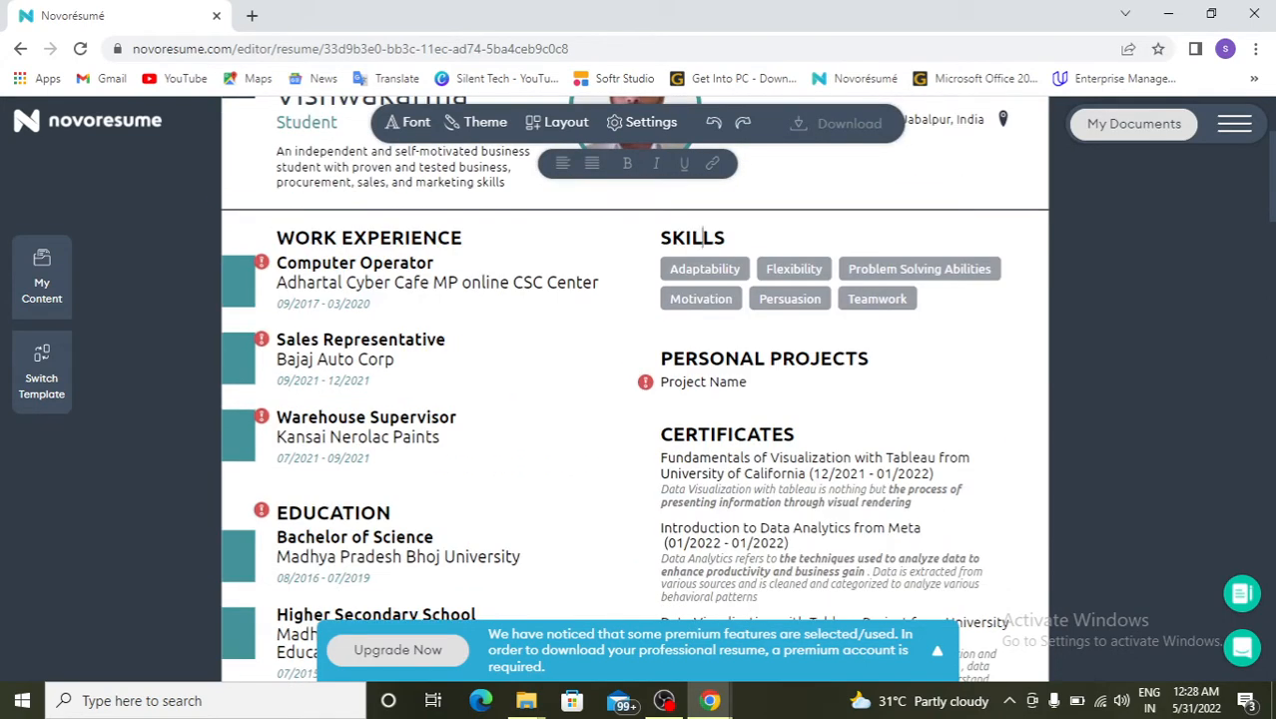
scroll(703, 238, "up", 3)
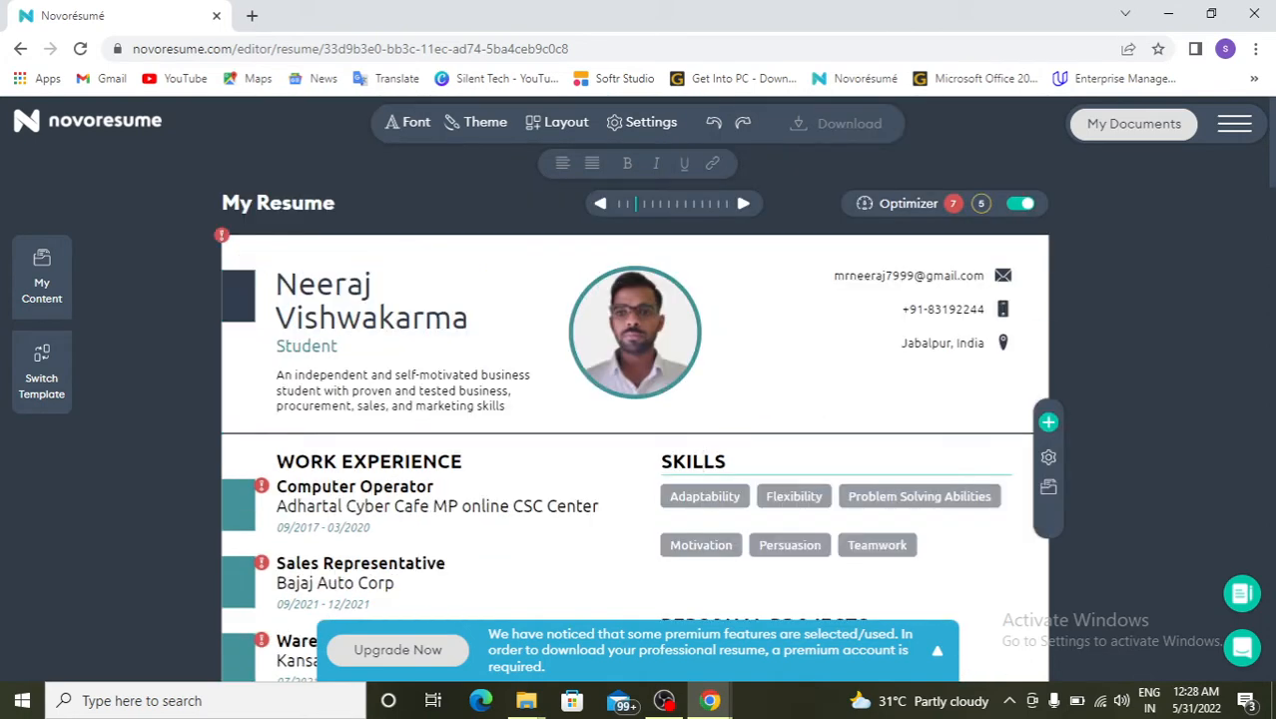
- Delete the Personal Projects section from the resume
scroll(703, 237, "down", 4)
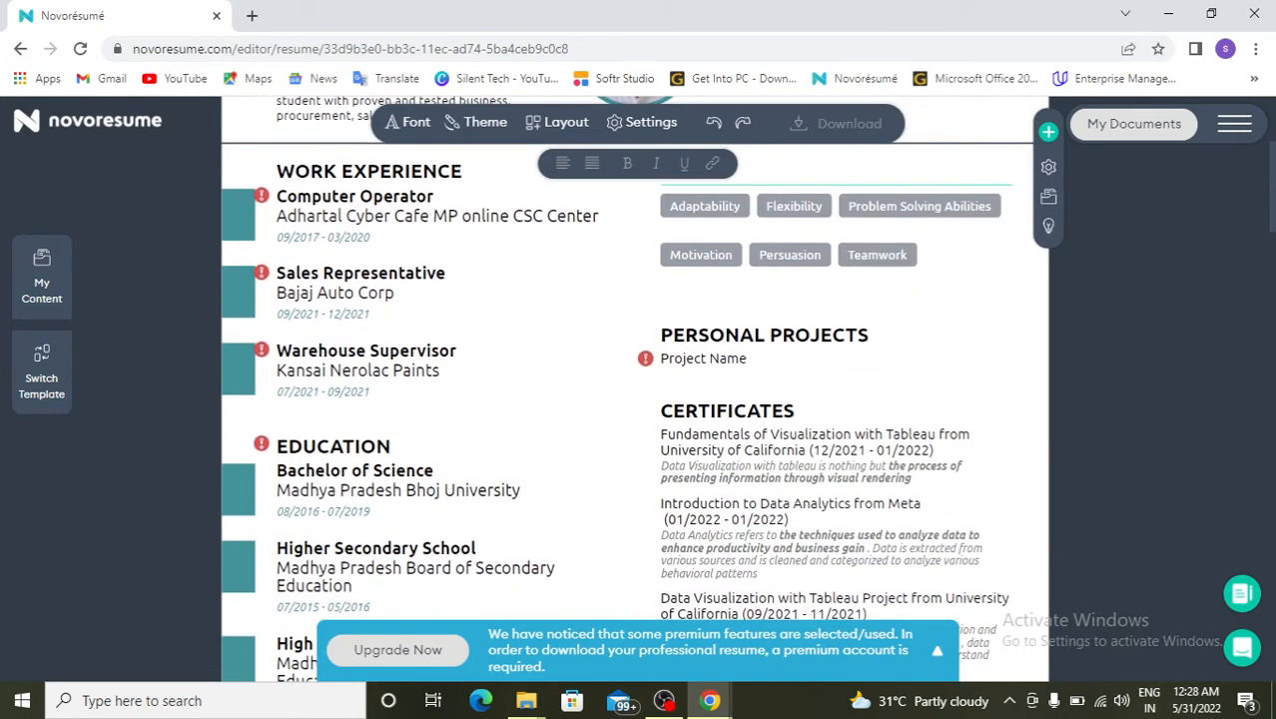
left_click(674, 334)
scroll(674, 334, "up", 3)
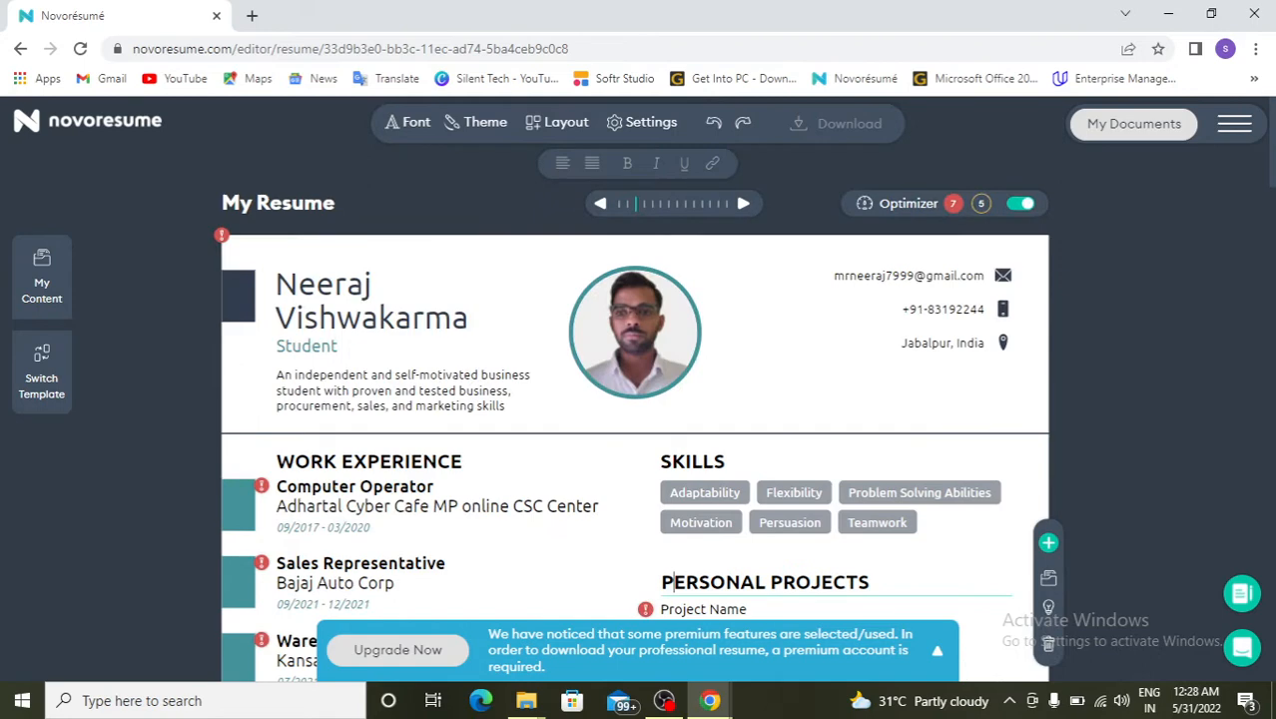
scroll(634, 399, "down", 3)
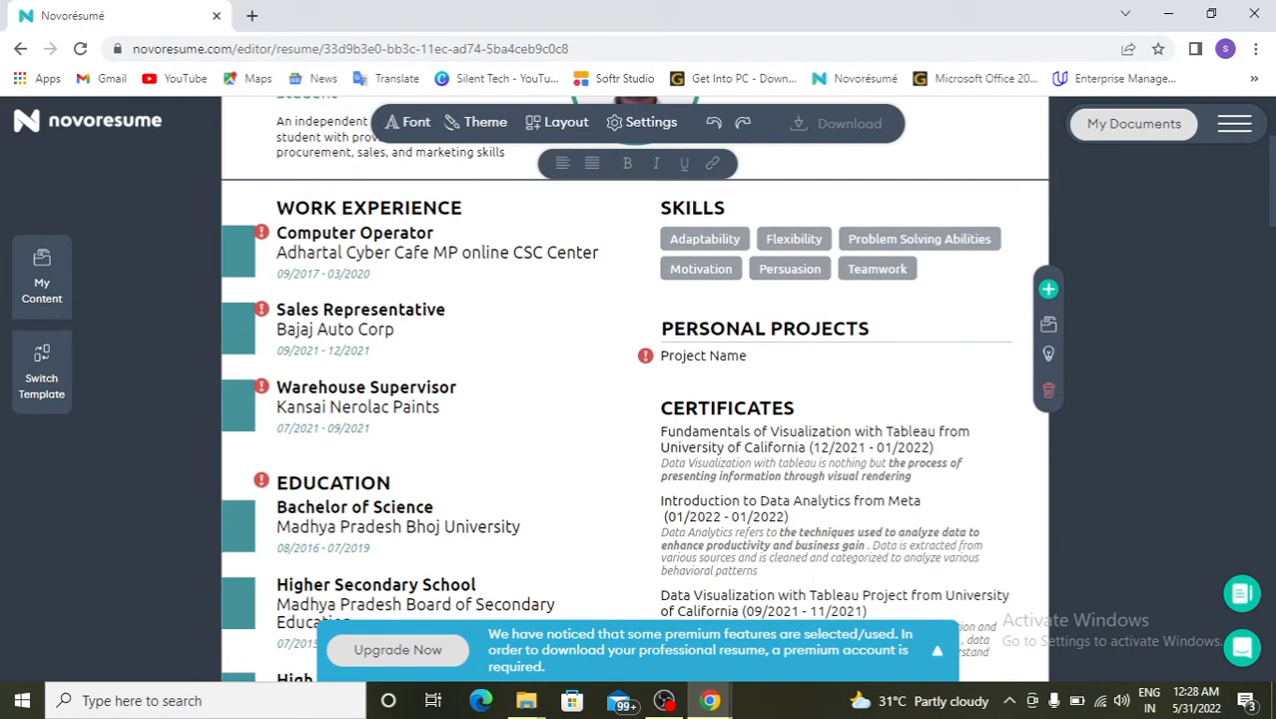
left_click(1048, 391)
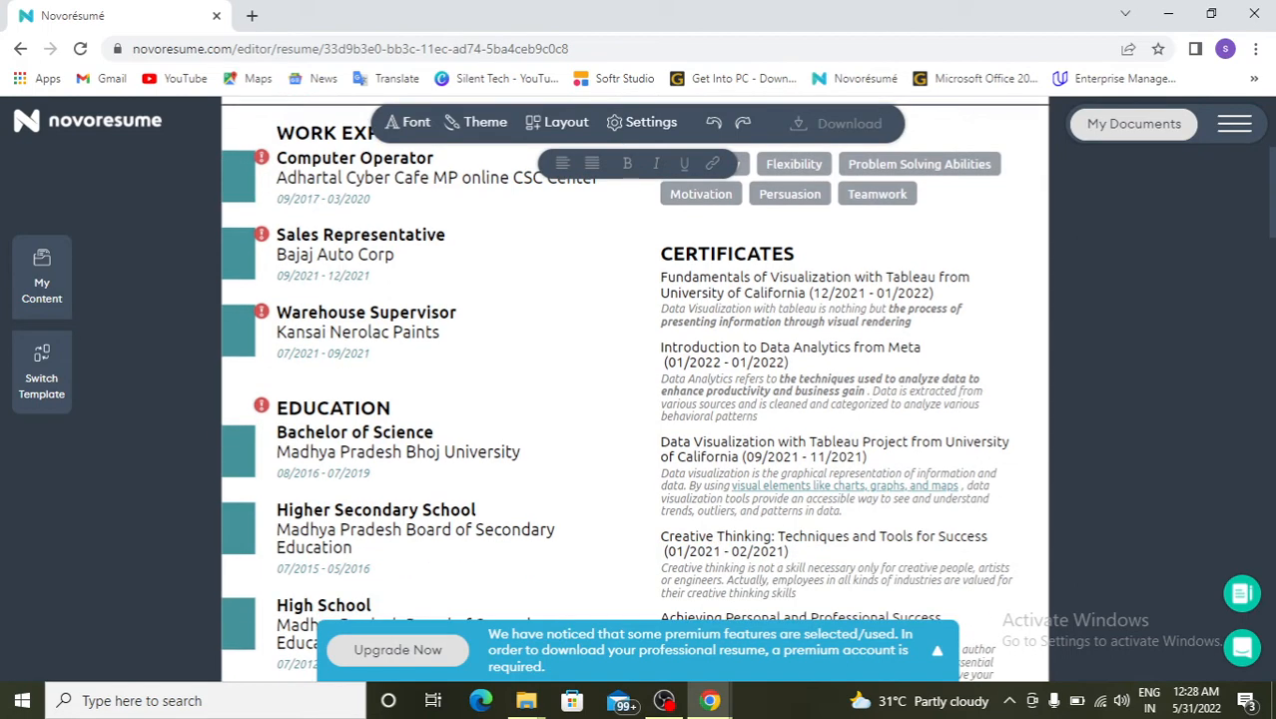
- Review the resume from the header to the second page, checking which content spills over from page one
scroll(634, 390, "up", 2)
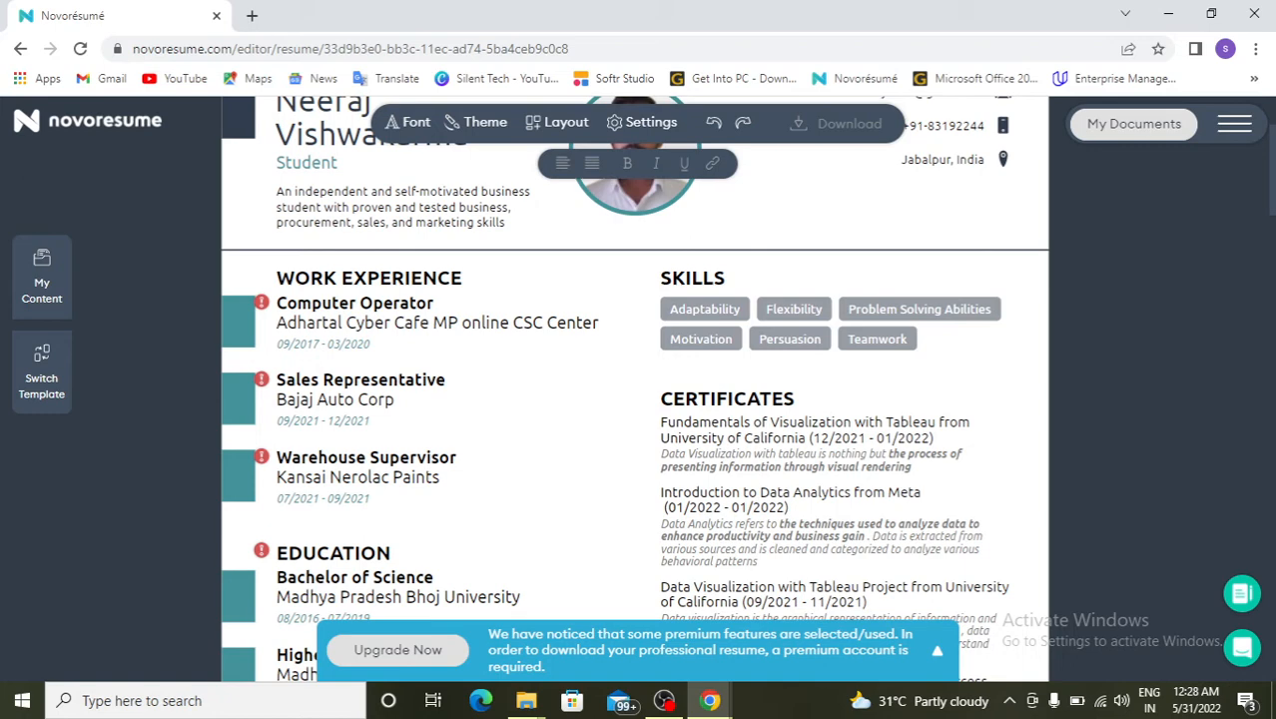
scroll(635, 390, "down", 5)
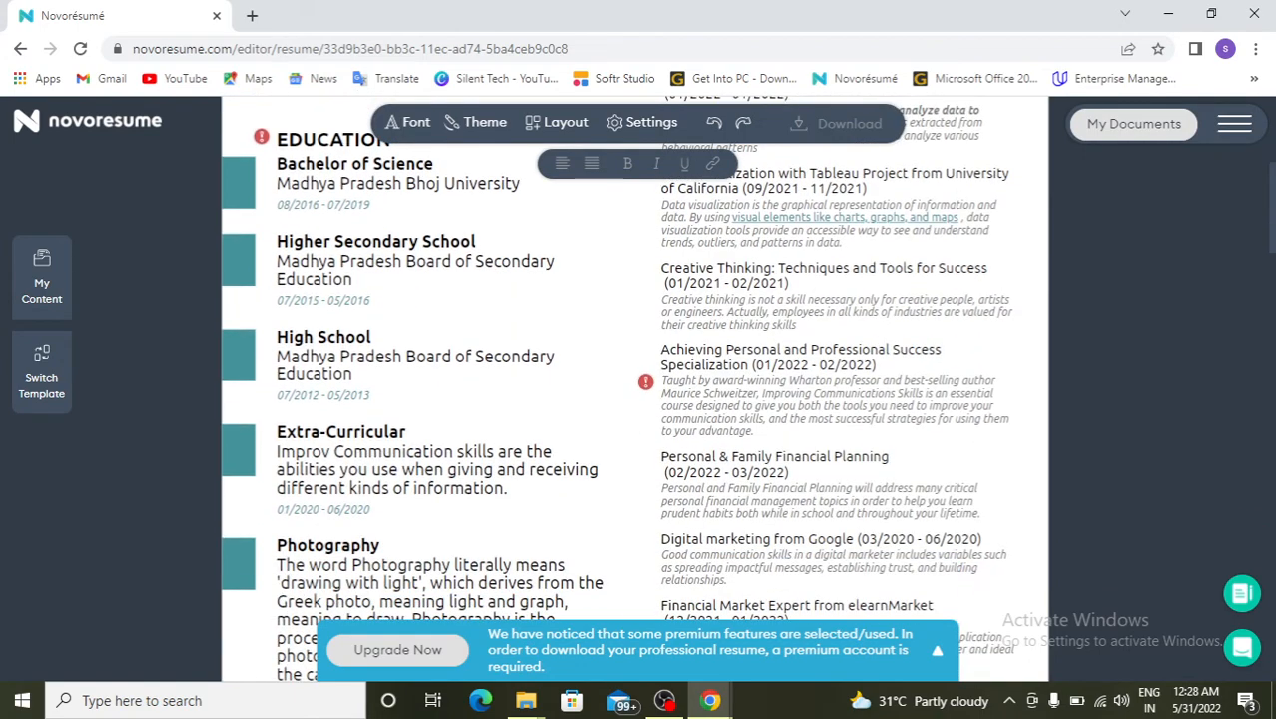
scroll(635, 389, "down", 3)
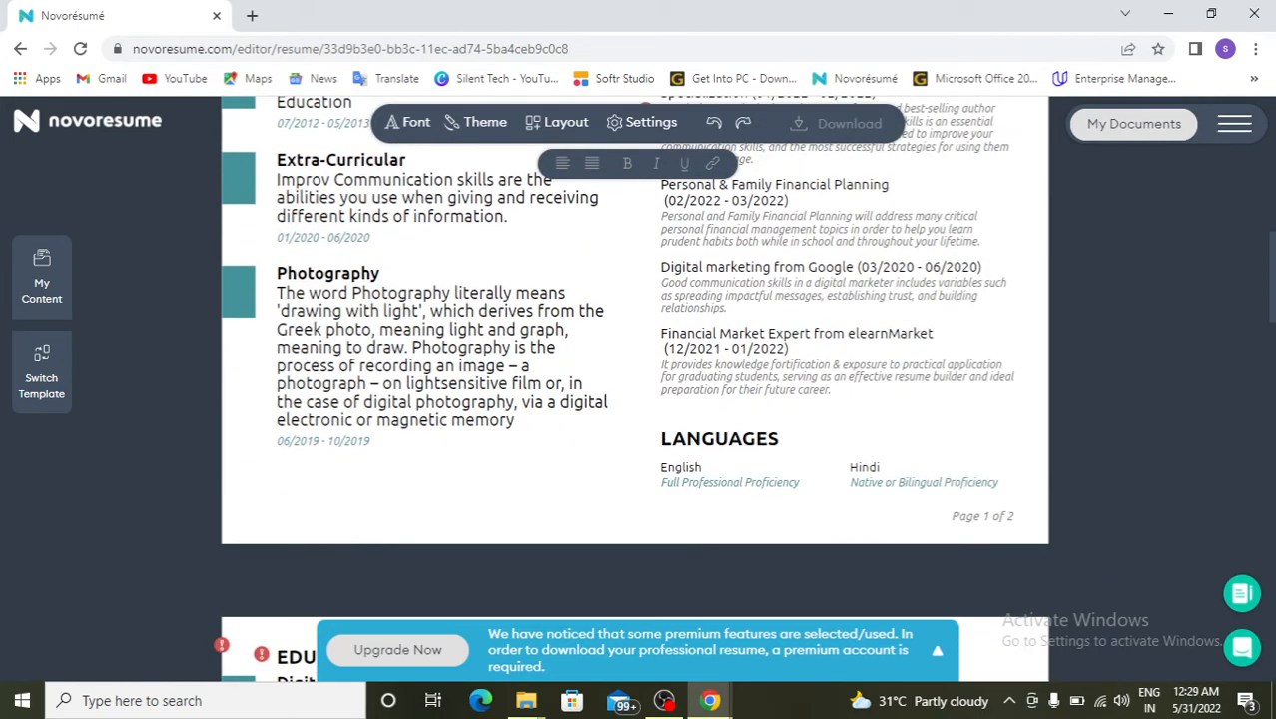
scroll(635, 390, "down", 3)
scroll(635, 389, "up", 5)
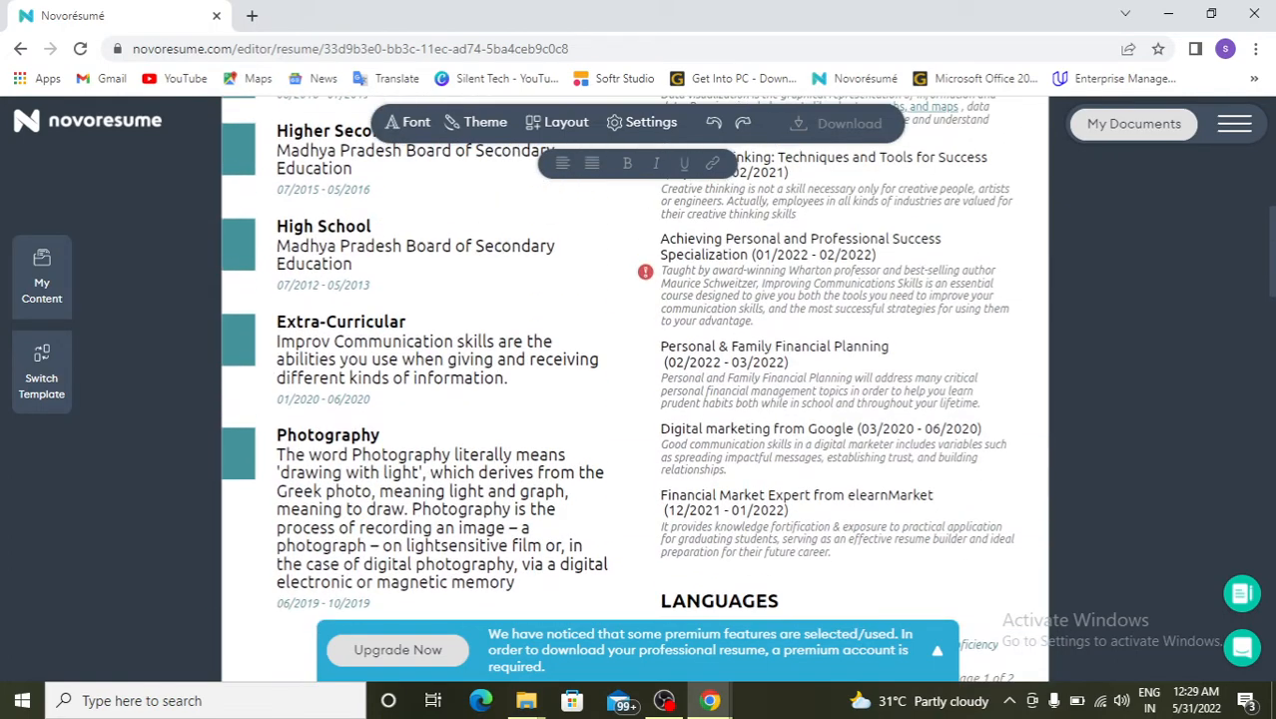
scroll(635, 389, "up", 3)
scroll(635, 389, "up", 2)
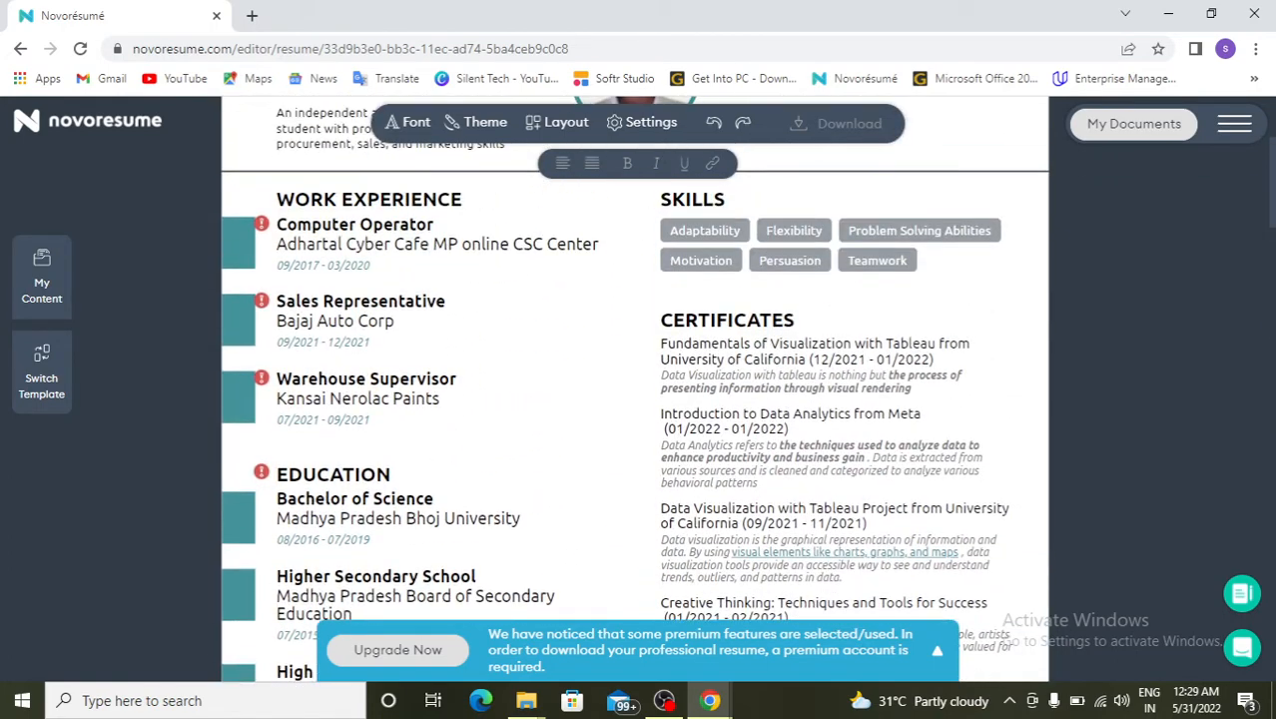
scroll(635, 389, "up", 3)
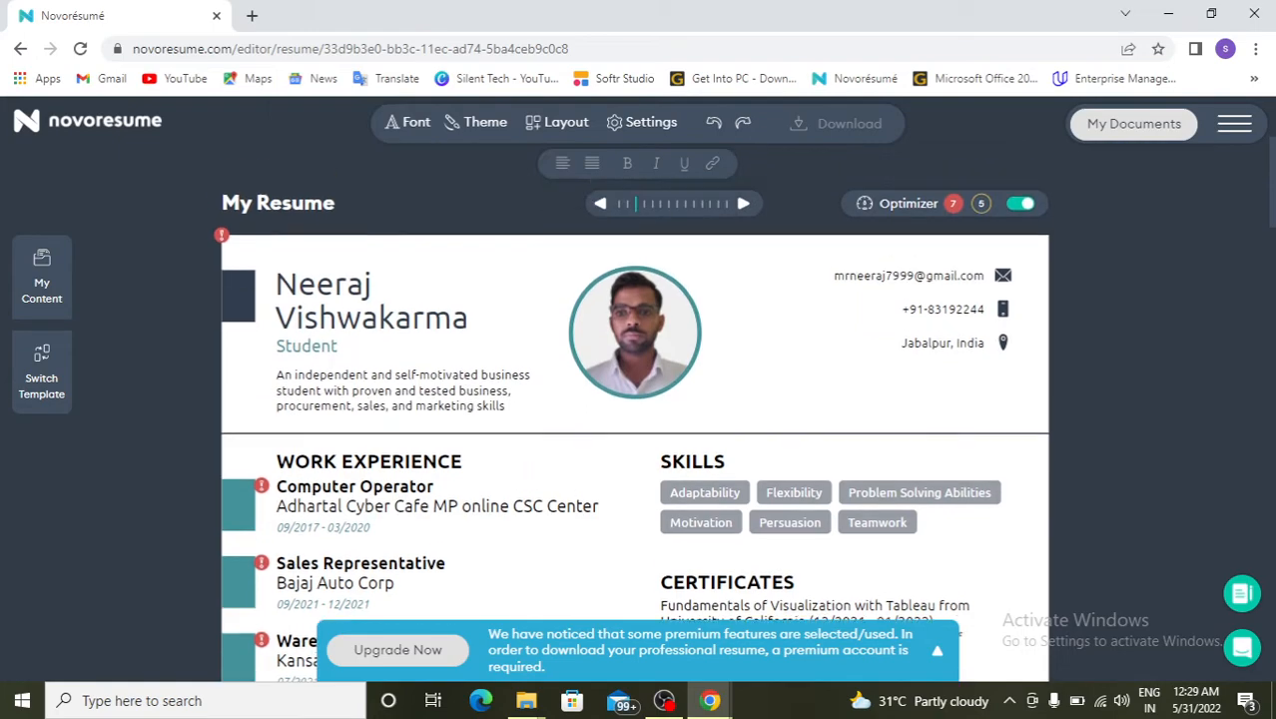
scroll(634, 390, "down", 6)
scroll(635, 389, "down", 6)
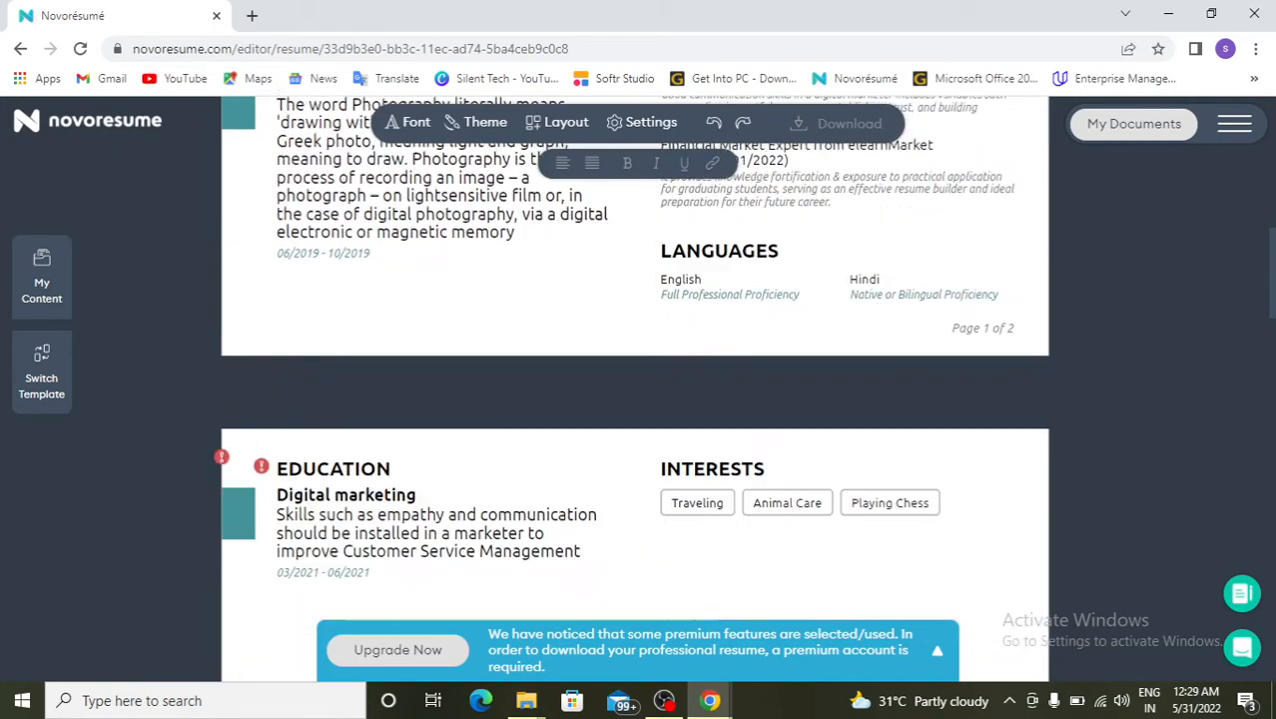
- Shorten the Photography entry under Education by deleting its description from "Photography is the process" through "magnetic memory"
scroll(634, 390, "up", 2)
scroll(635, 389, "up", 1)
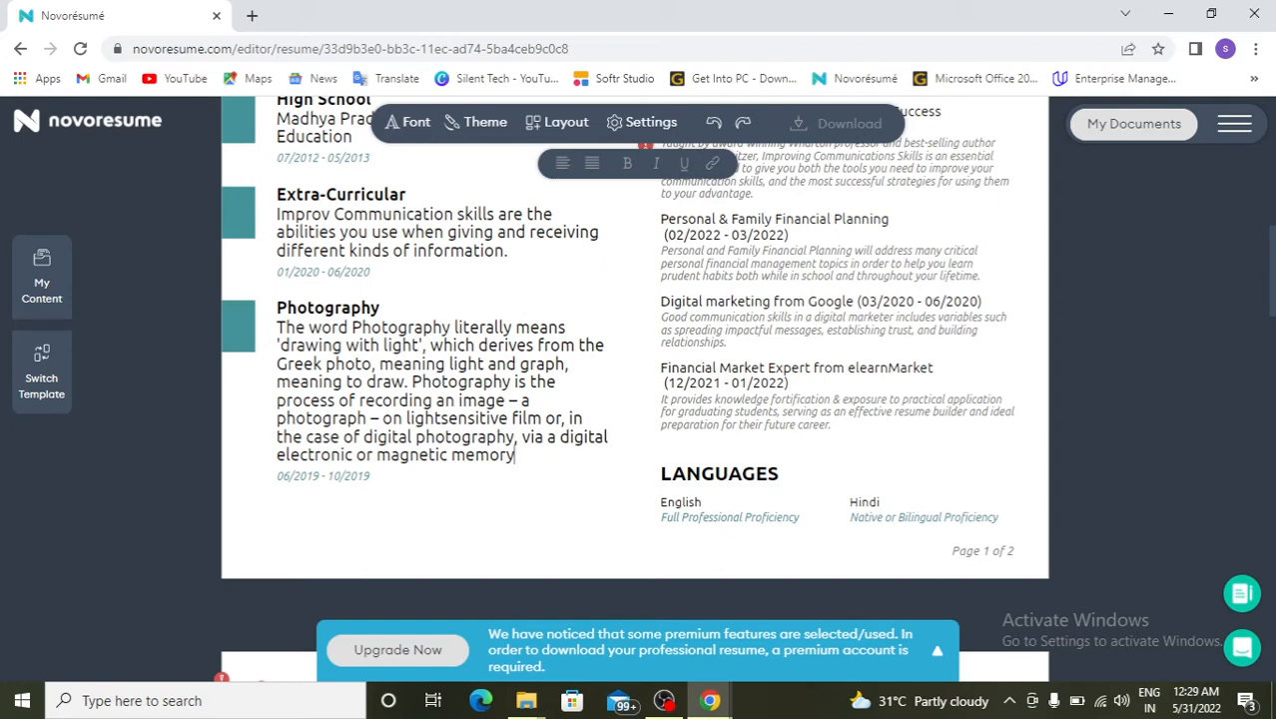
left_click(304, 405)
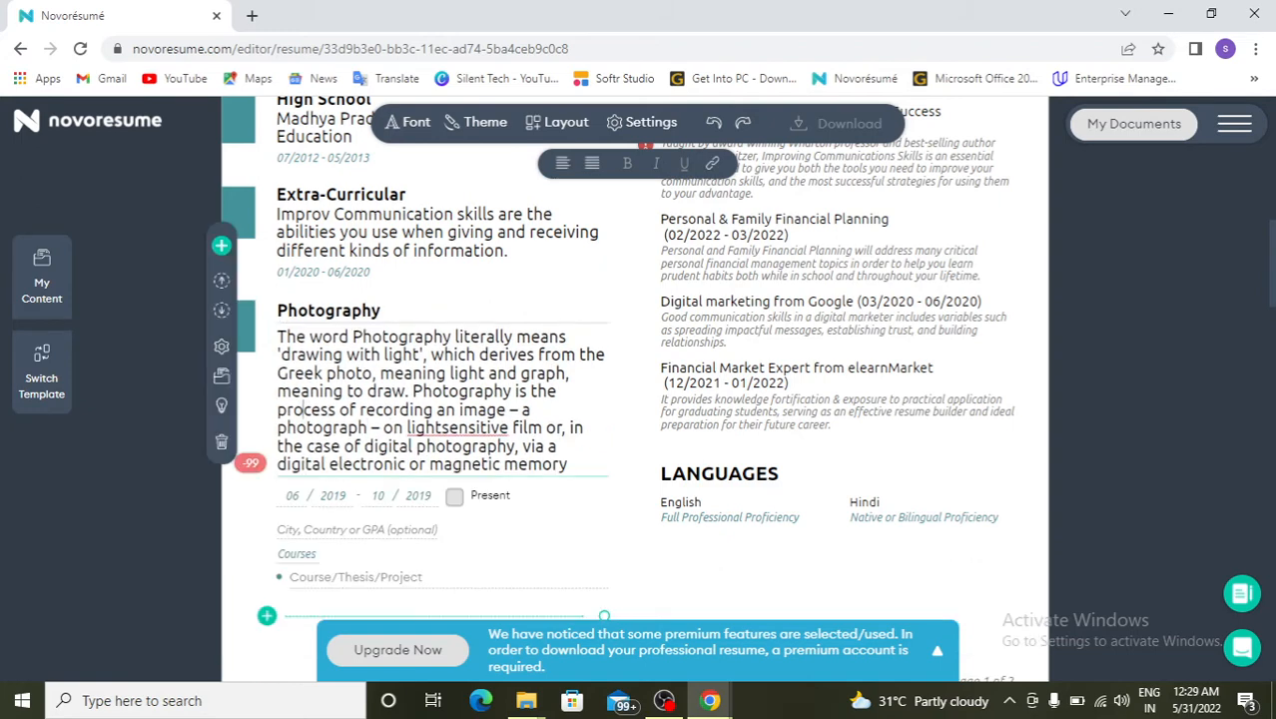
left_click(568, 465)
left_click_drag(568, 465, 412, 391)
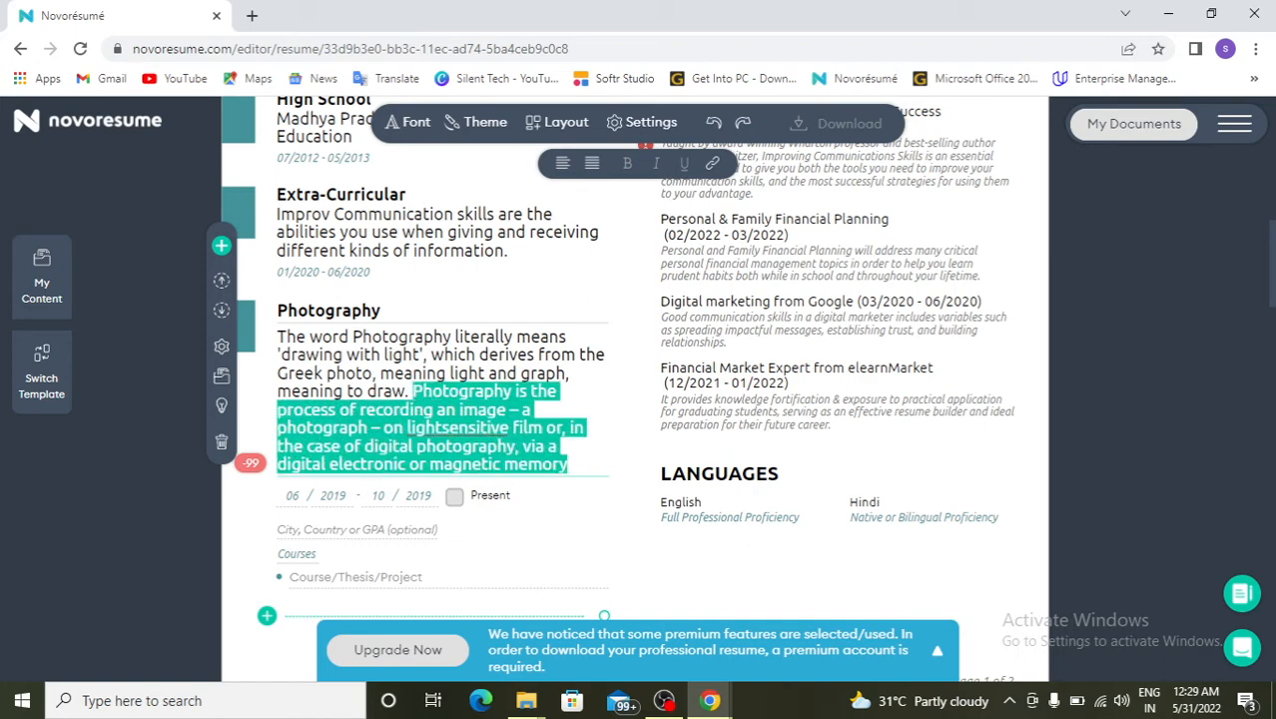
key("BackSpace")
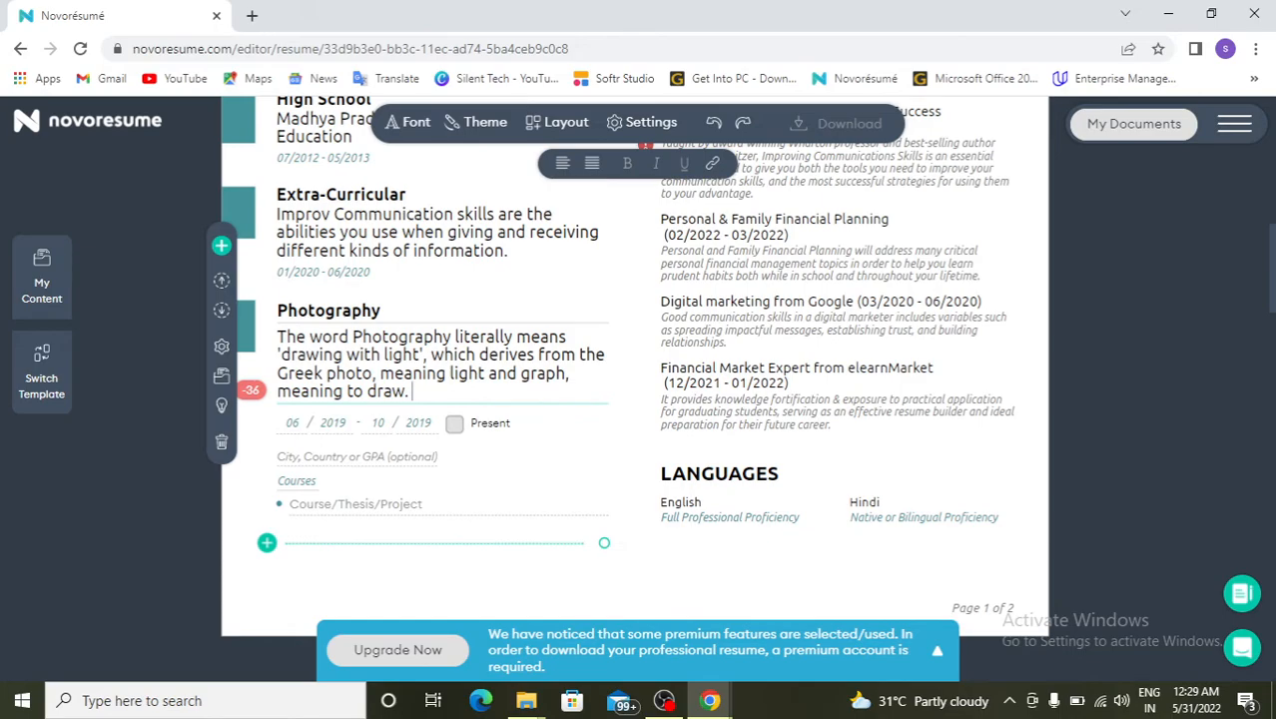
- Check how the Education entries, Languages and Interests are distributed across the two resume pages
scroll(635, 399, "down", 4)
scroll(634, 399, "up", 10)
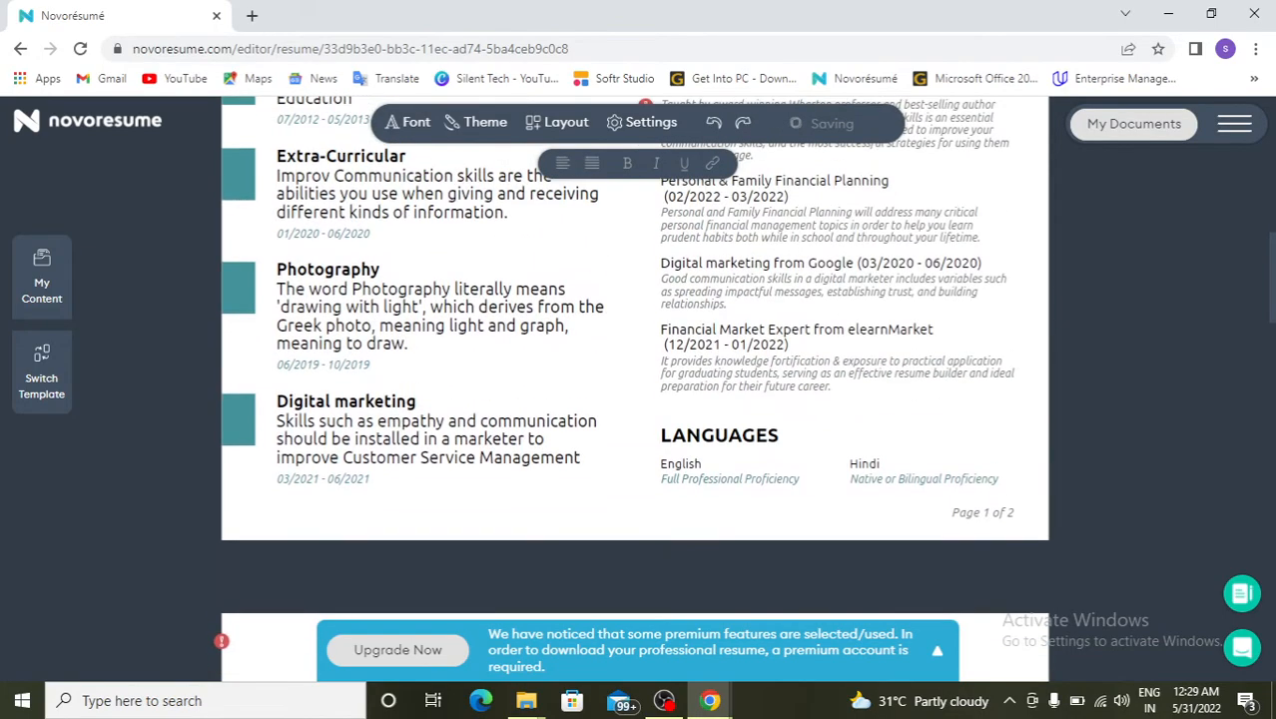
scroll(634, 399, "down", 2)
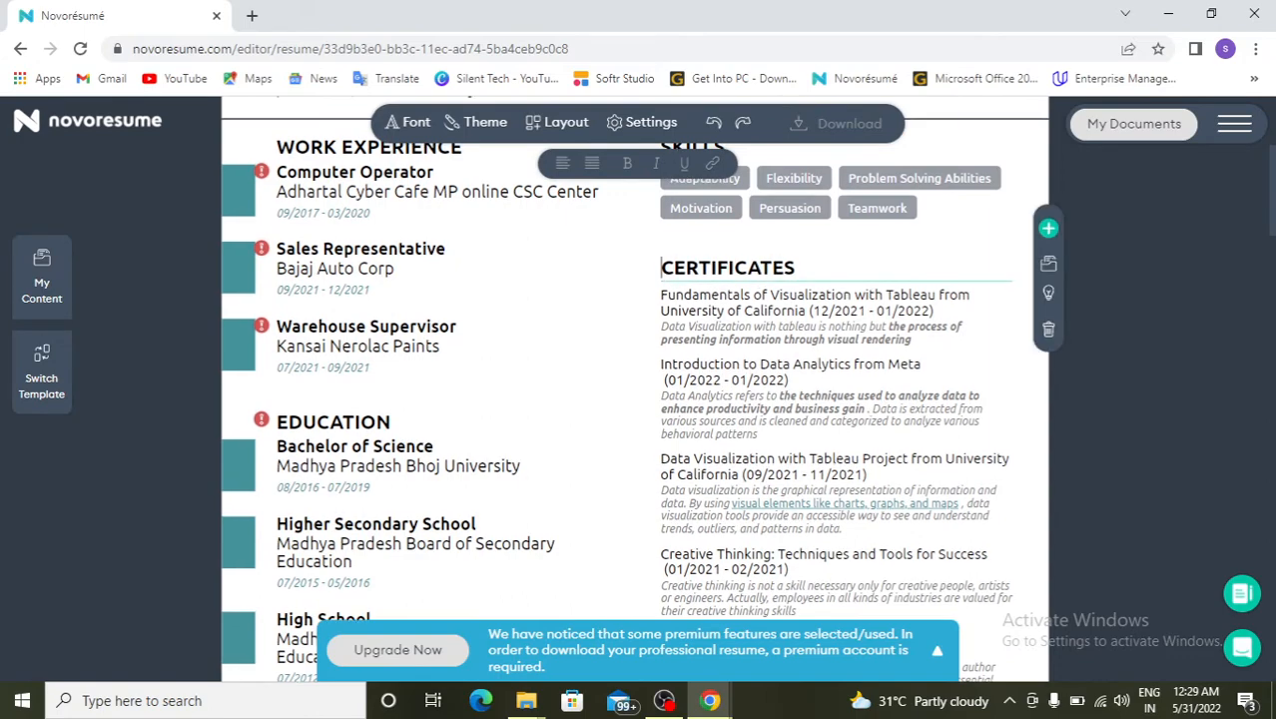
scroll(635, 399, "up", 4)
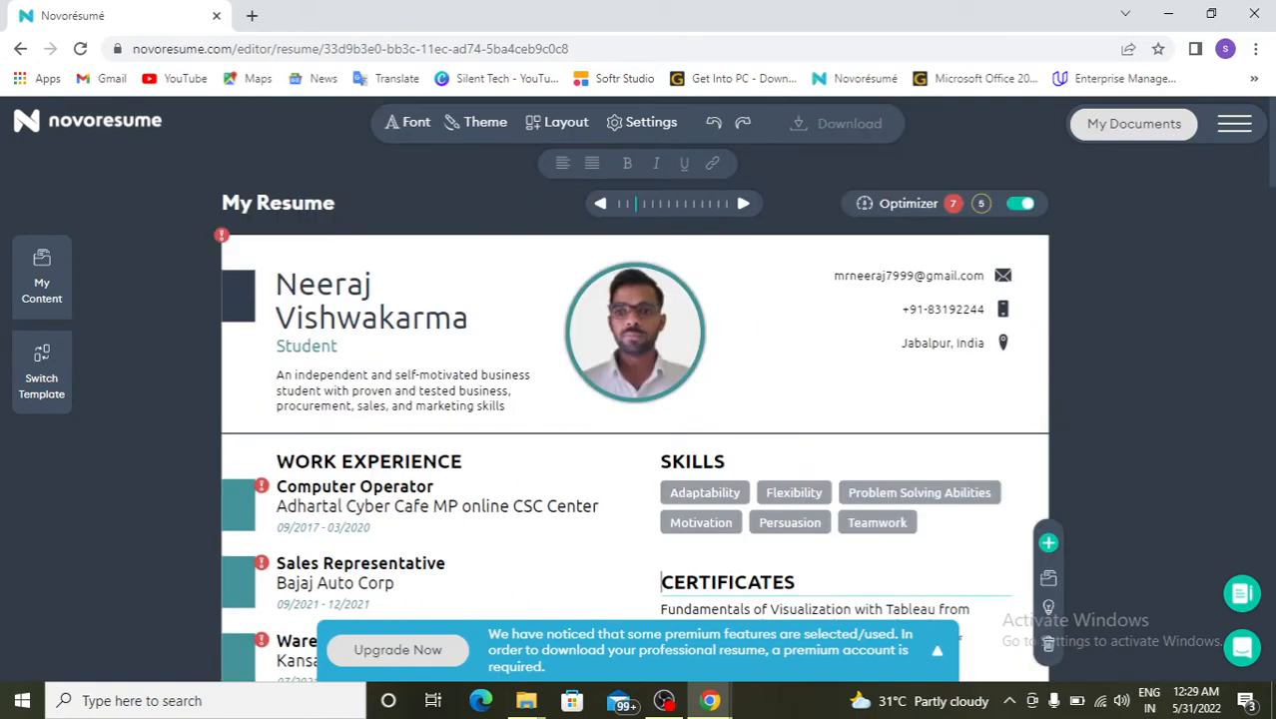
scroll(634, 399, "down", 10)
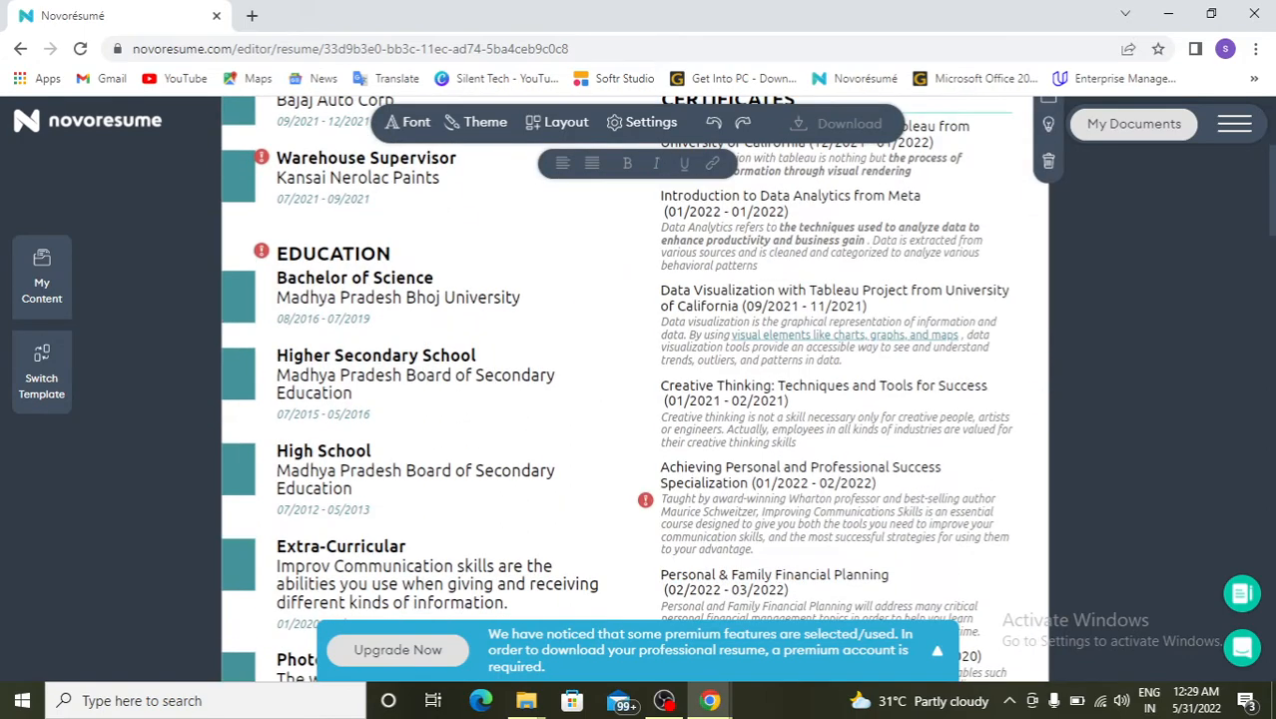
scroll(635, 399, "down", 6)
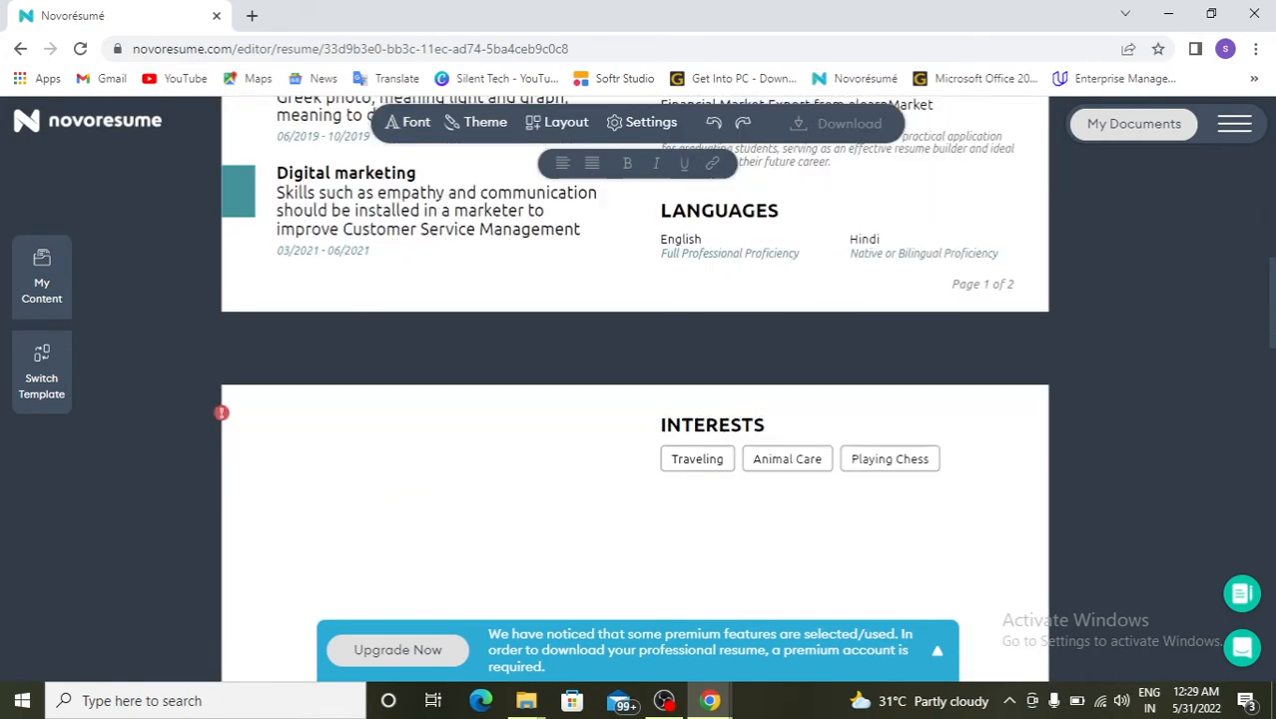
scroll(635, 399, "up", 5)
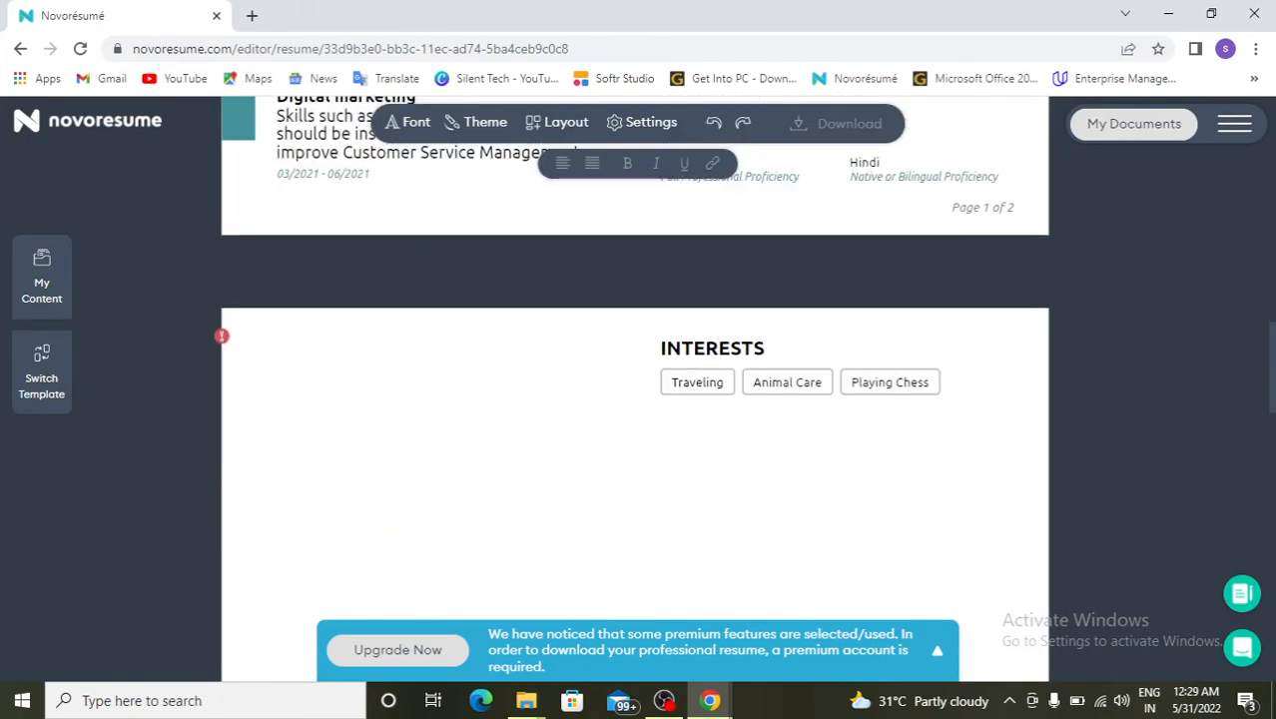
scroll(634, 399, "down", 3)
scroll(635, 399, "up", 2)
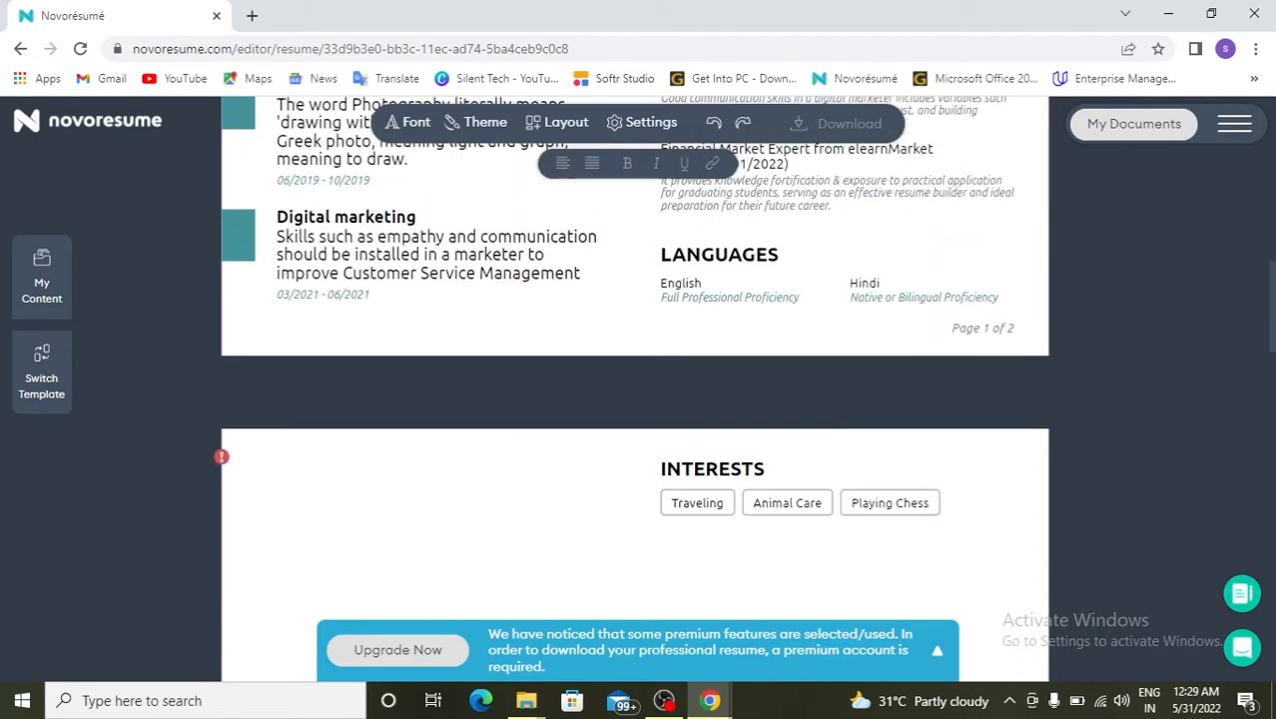
scroll(635, 399, "up", 1)
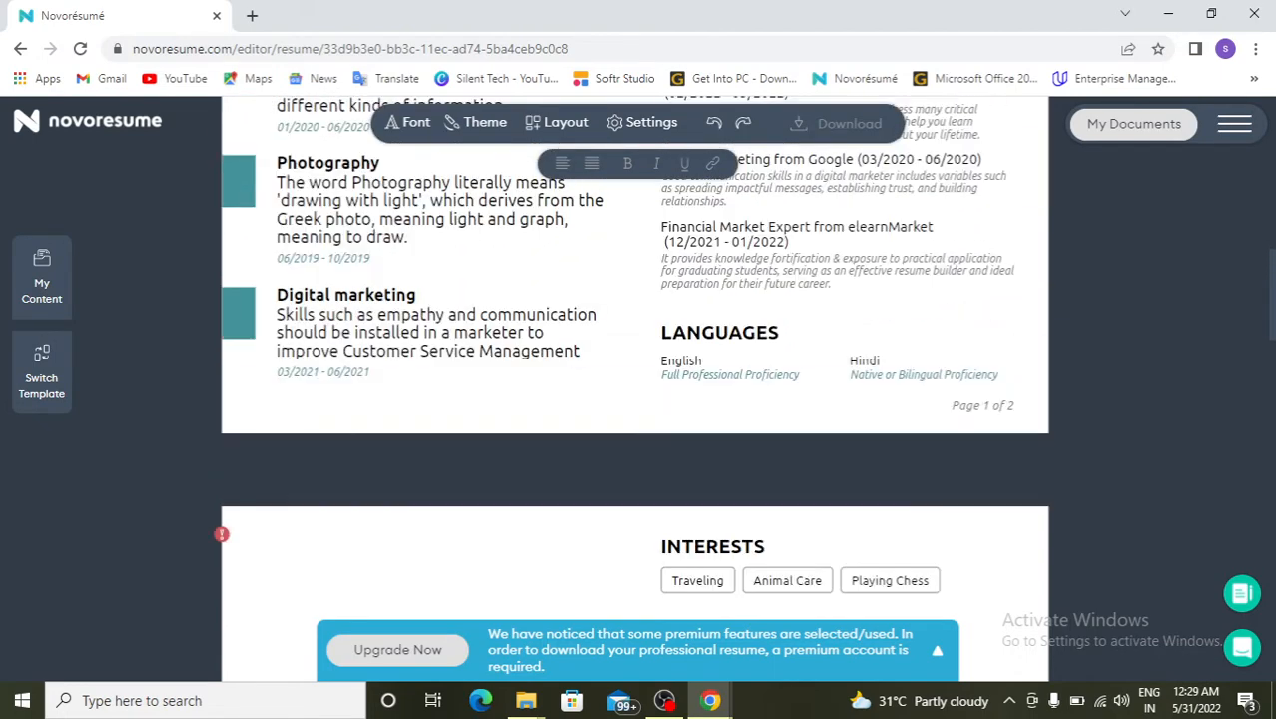
scroll(635, 399, "up", 2)
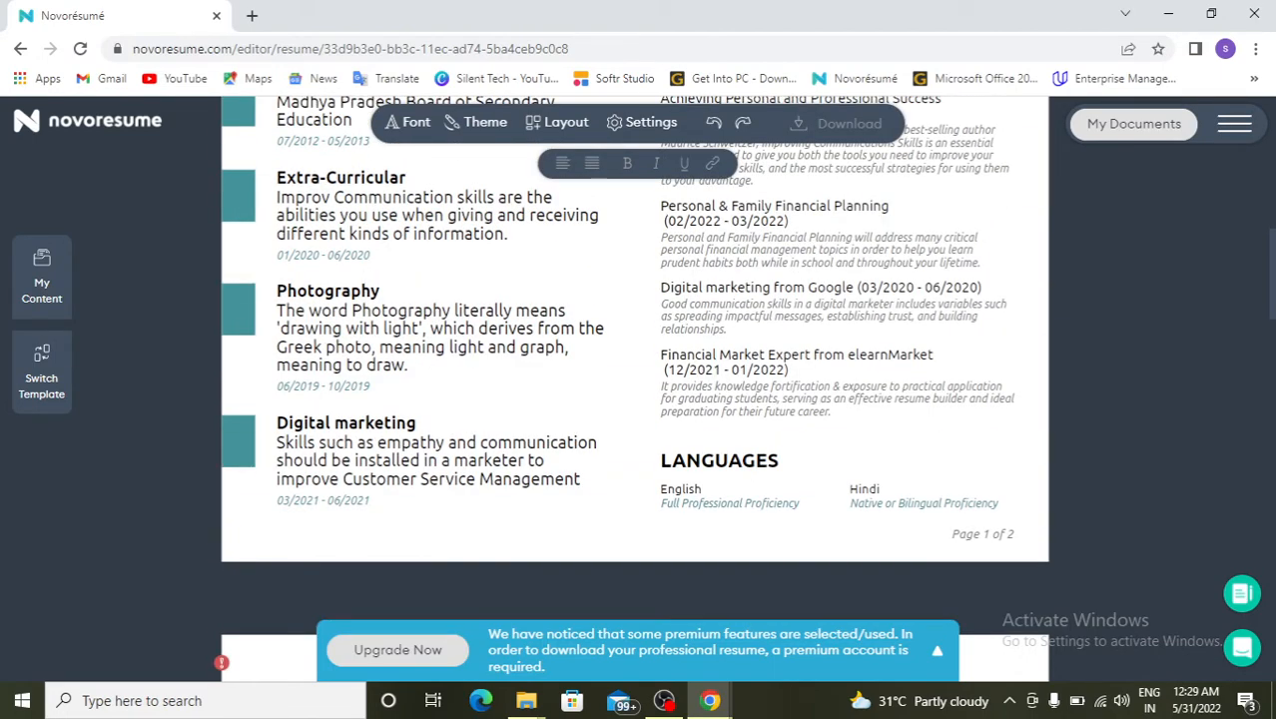
scroll(635, 399, "up", 1)
scroll(634, 399, "down", 1)
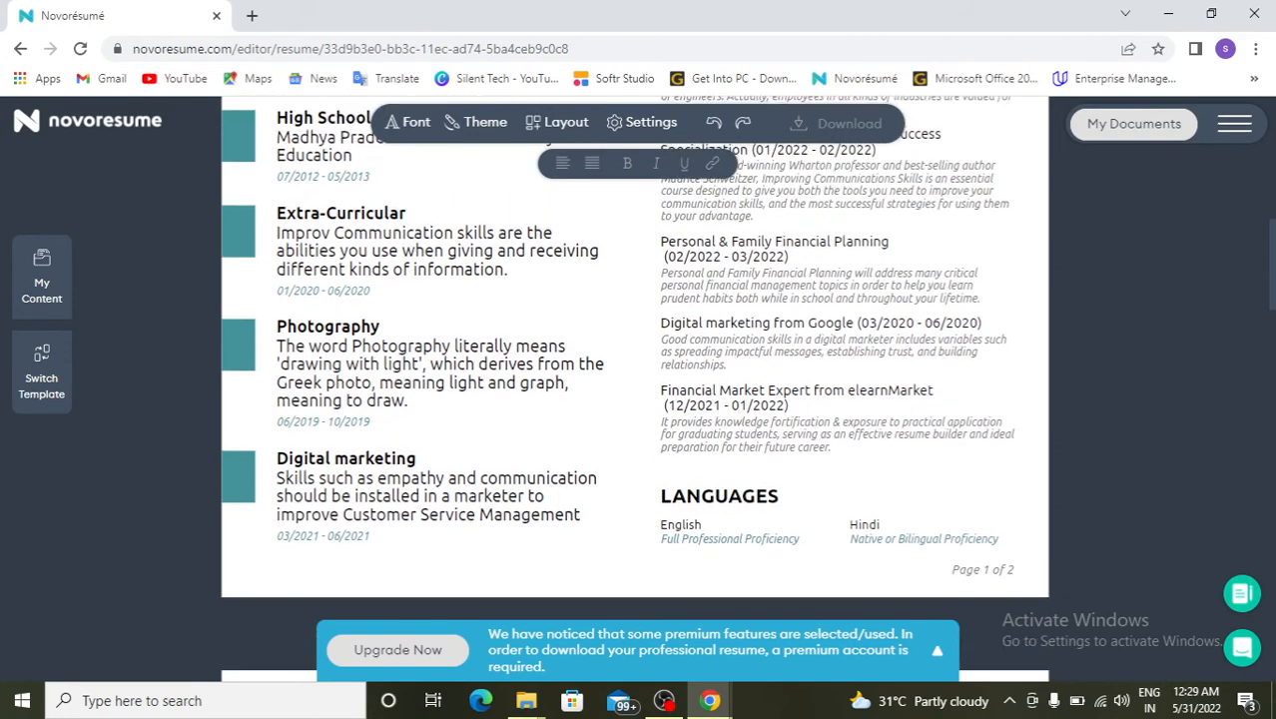
- Examine the Education and Certificates entries on page one for content that can be cut
scroll(635, 399, "up", 3)
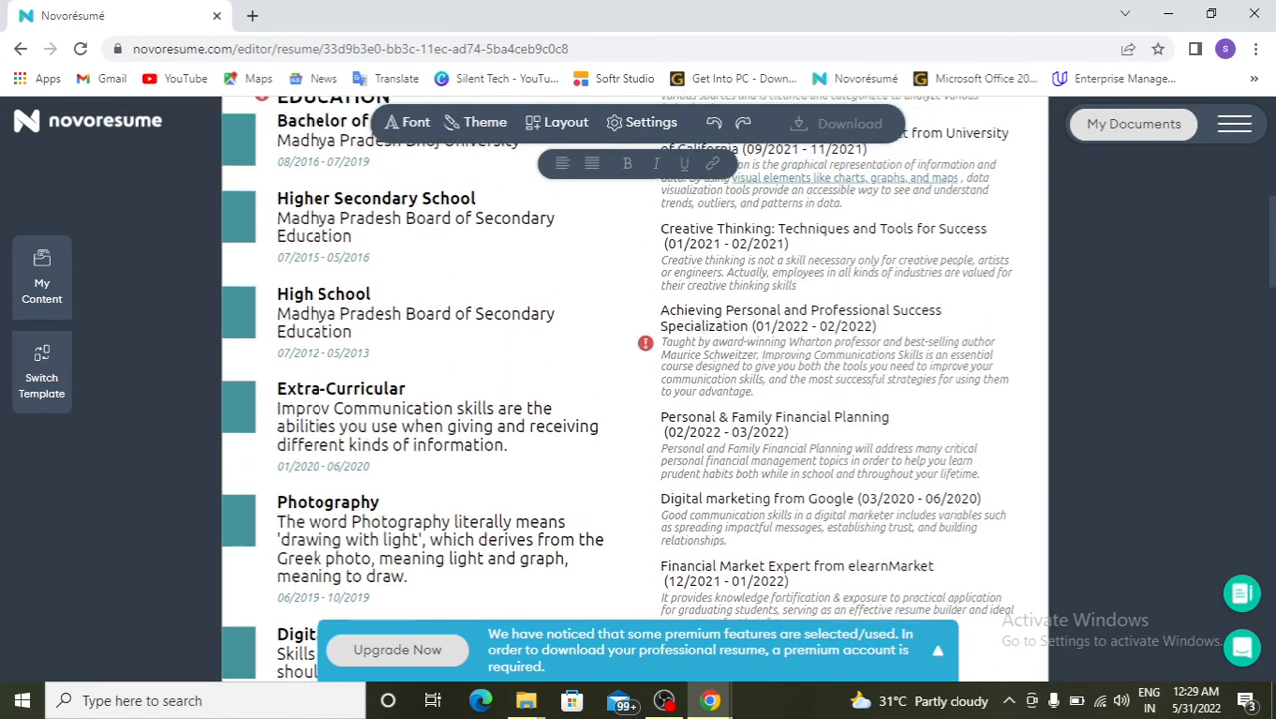
scroll(634, 399, "up", 3)
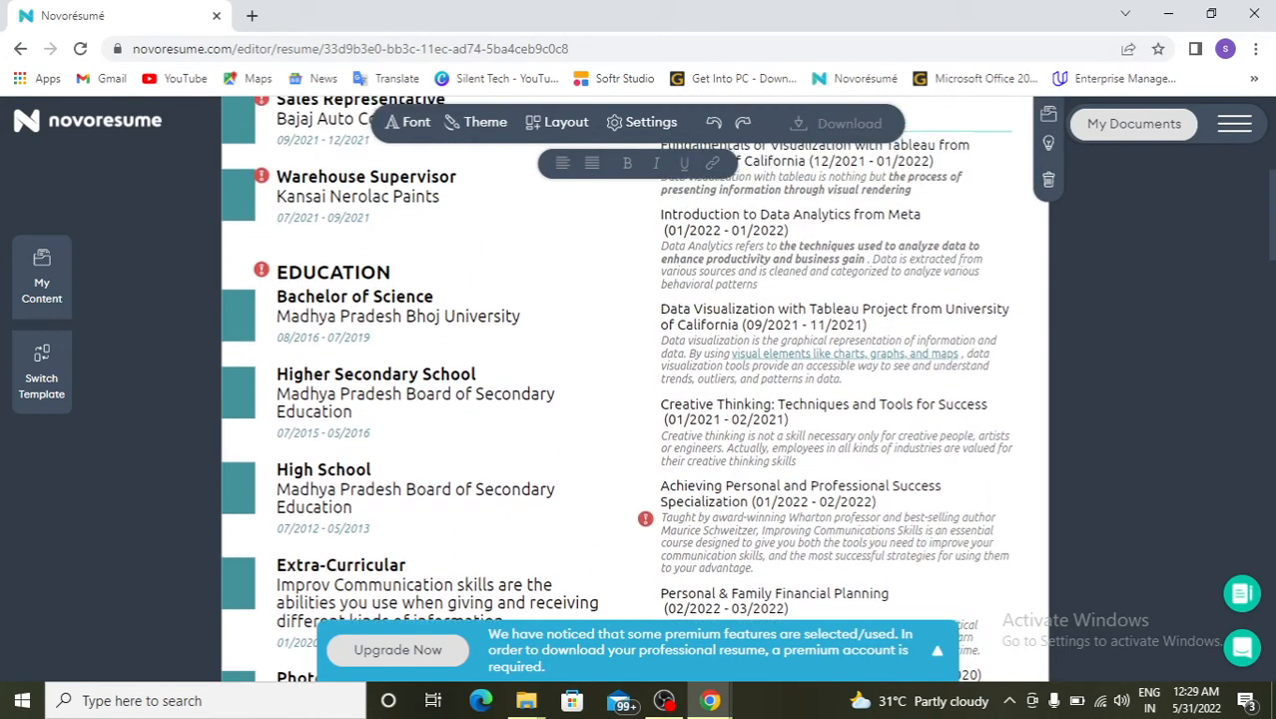
scroll(635, 399, "up", 2)
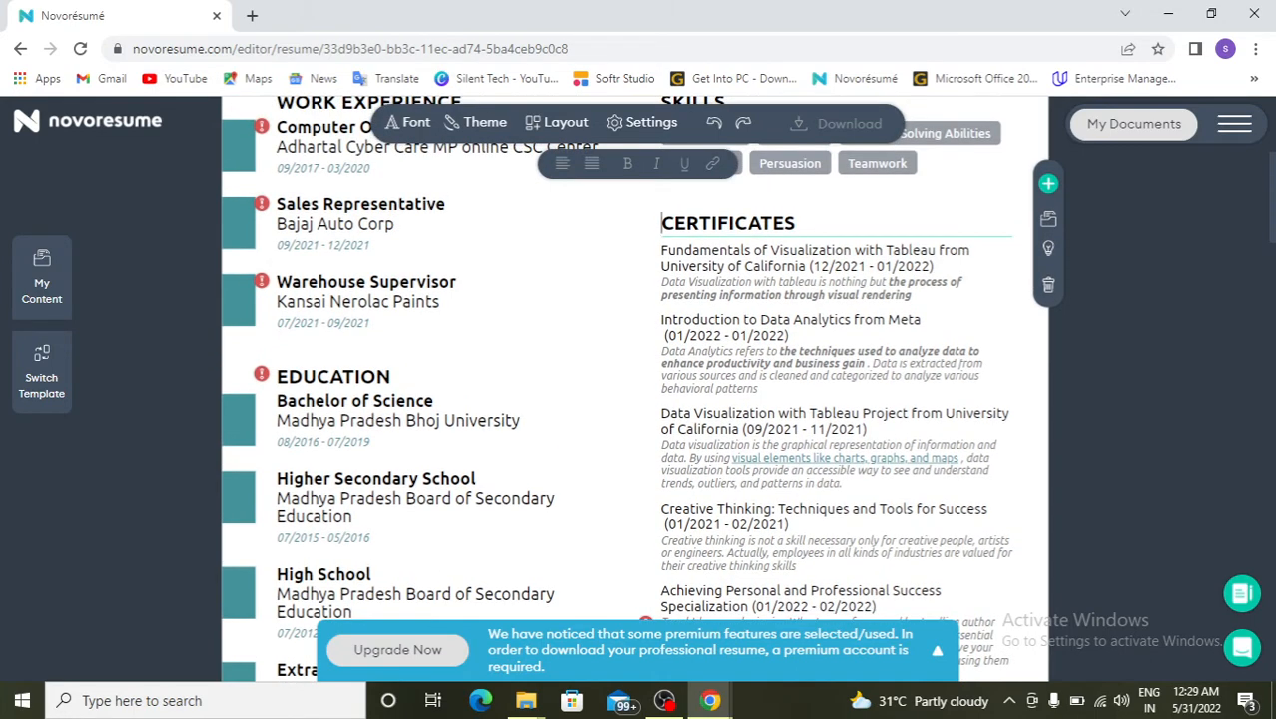
scroll(635, 399, "down", 4)
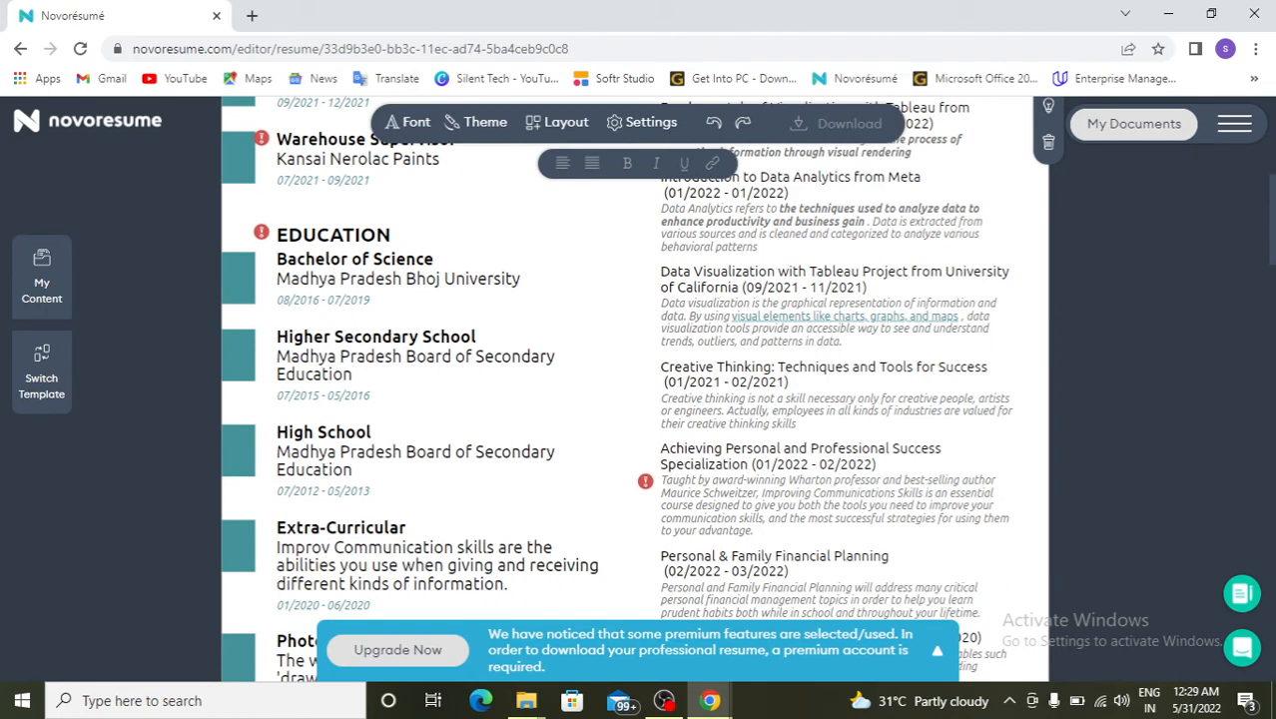
scroll(617, 388, "down", 2)
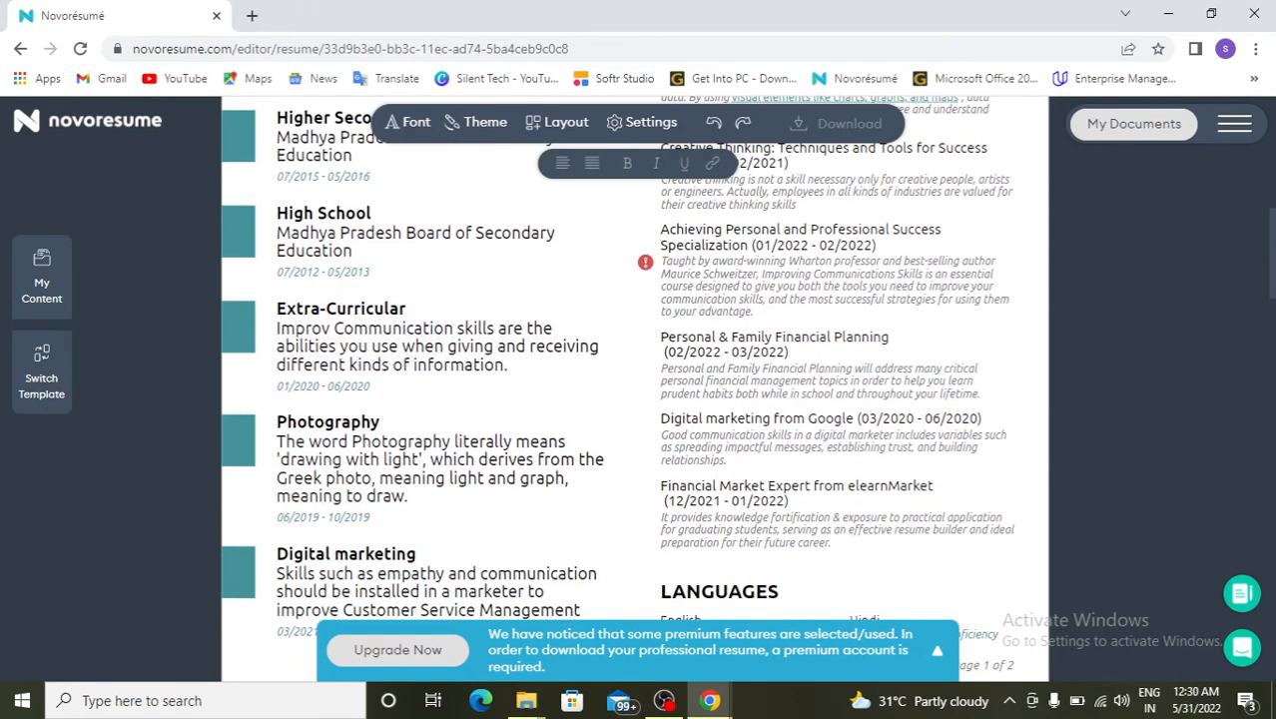
scroll(635, 400, "down", 1)
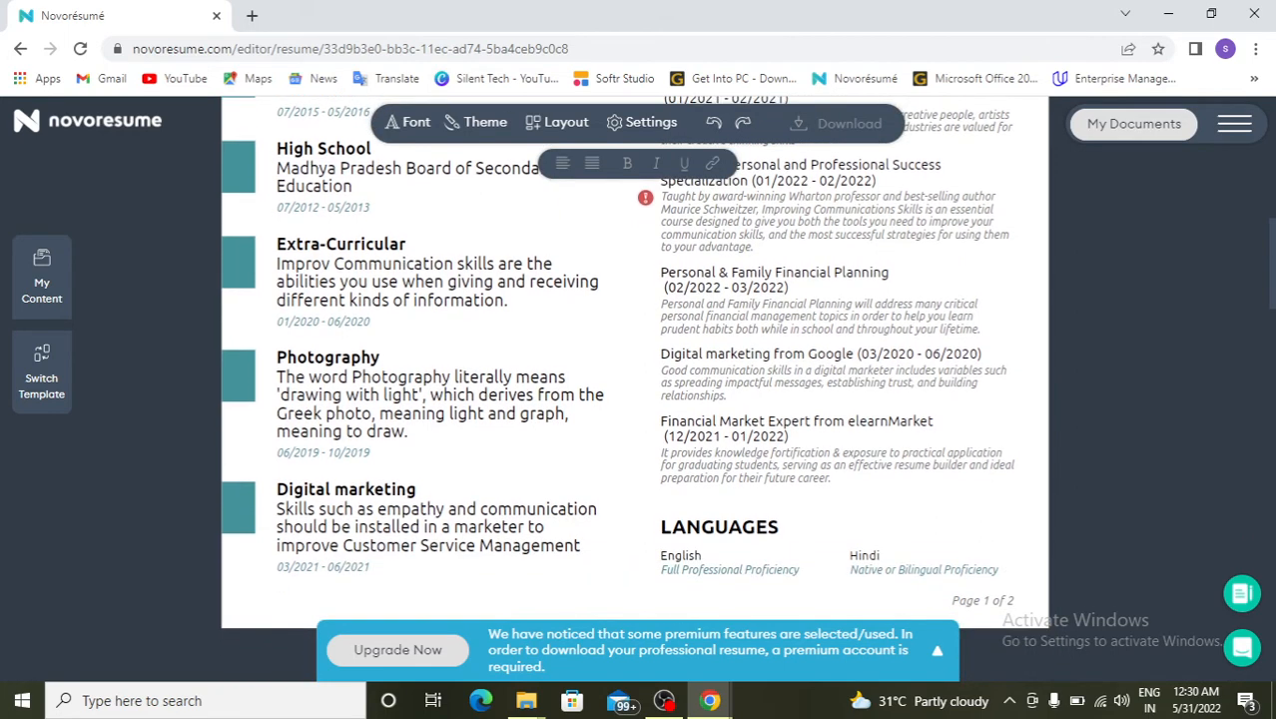
scroll(635, 389, "down", 1)
scroll(635, 389, "up", 2)
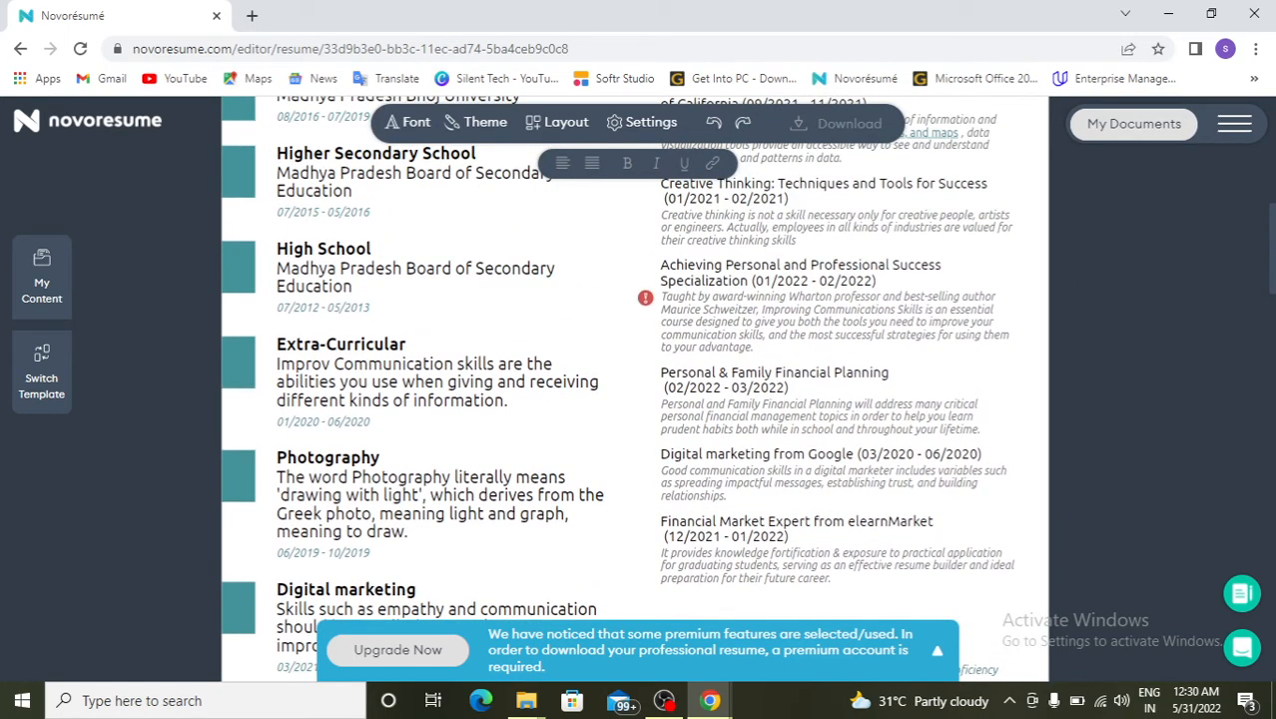
- Delete the "Creative Thinking: Techniques and Tools for Success" entry from Certificates and check the resume's page layout
scroll(635, 390, "up", 1)
scroll(635, 389, "up", 1)
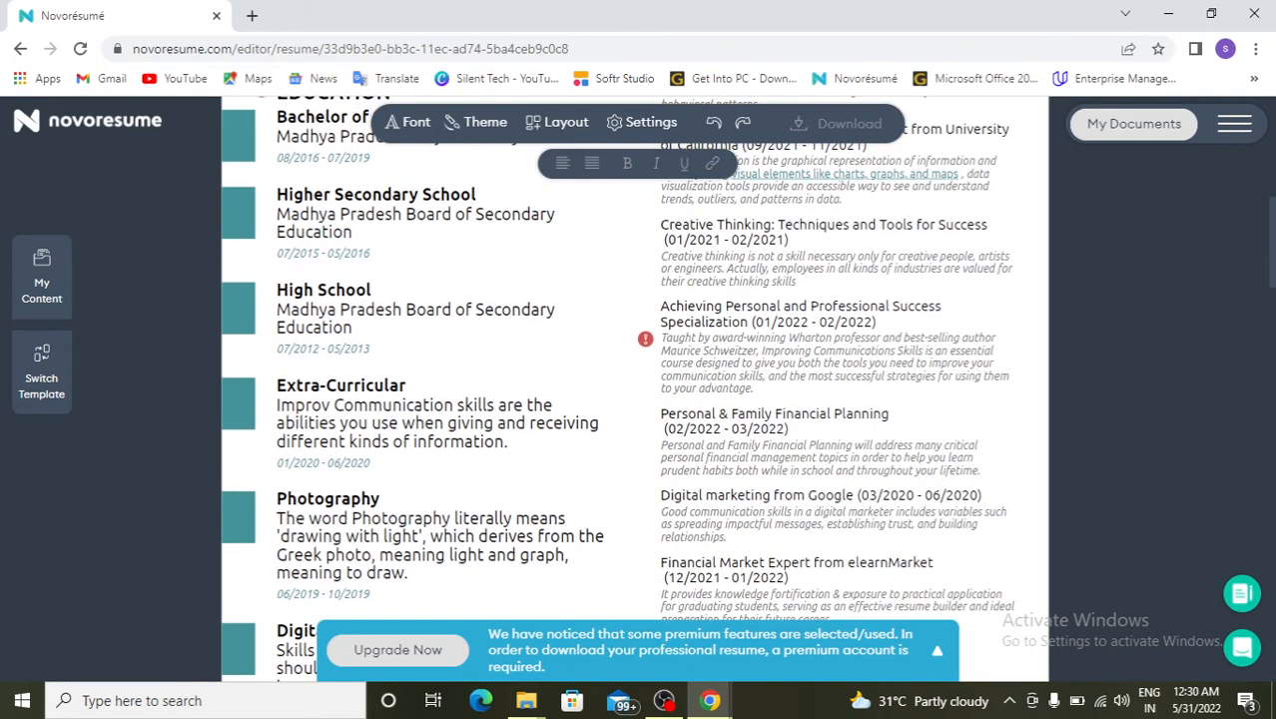
left_click_drag(798, 281, 667, 256)
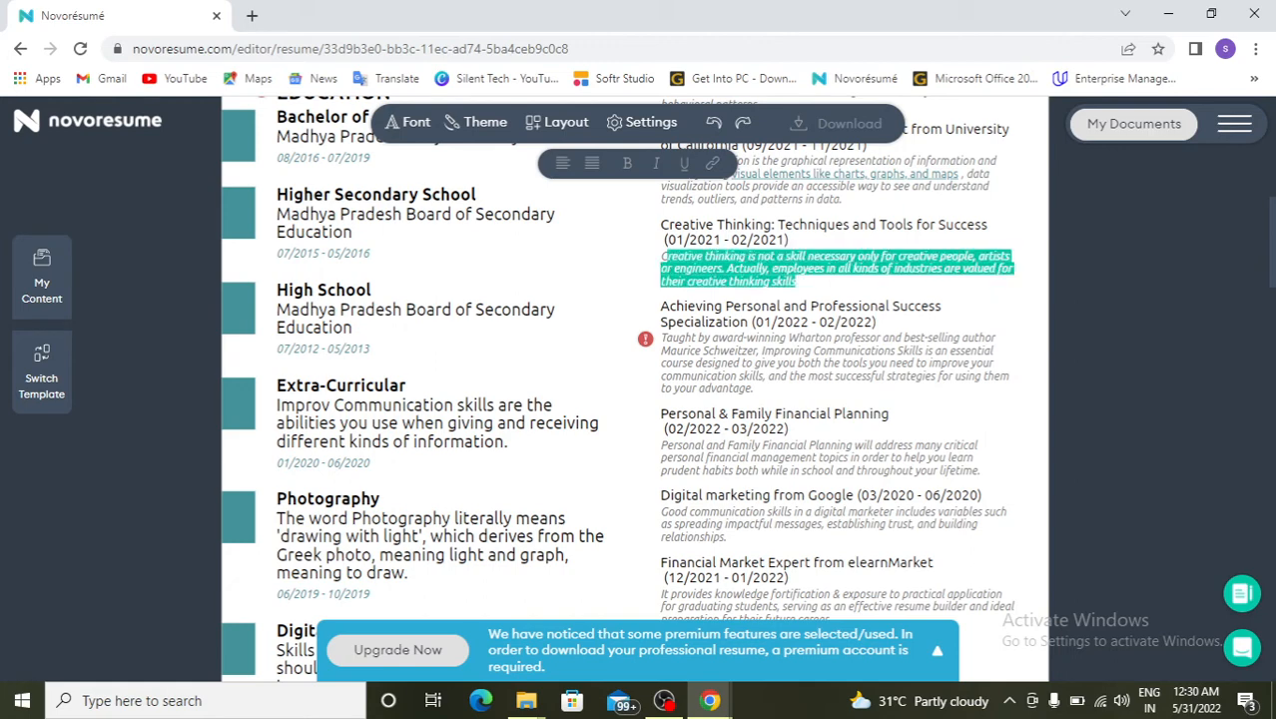
left_click(669, 226)
scroll(668, 225, "up", 4)
scroll(669, 226, "down", 1)
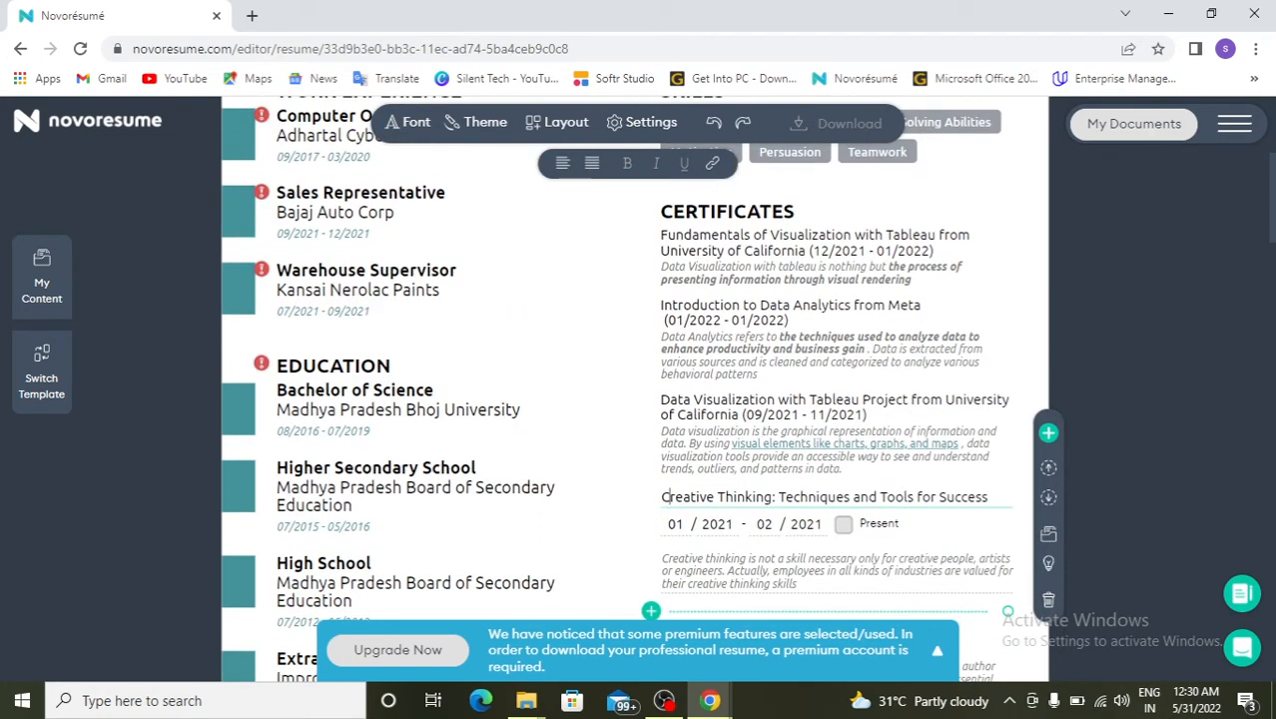
left_click(1048, 599)
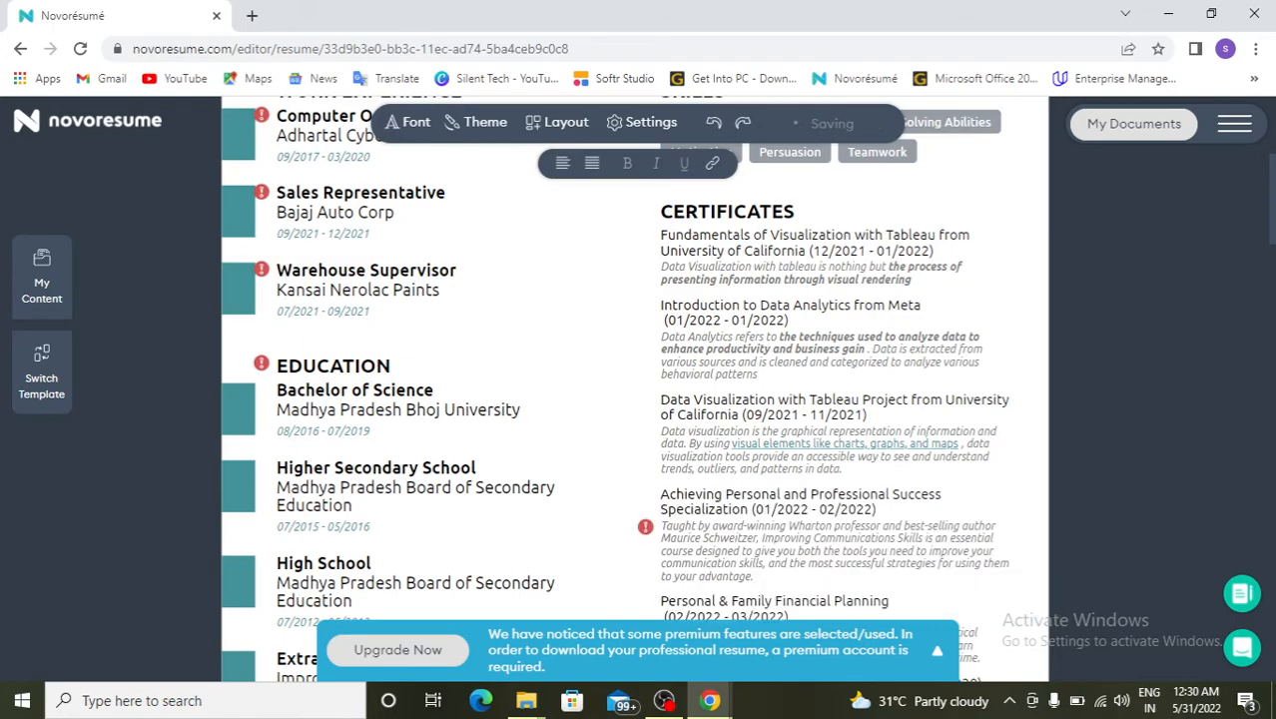
scroll(634, 389, "down", 5)
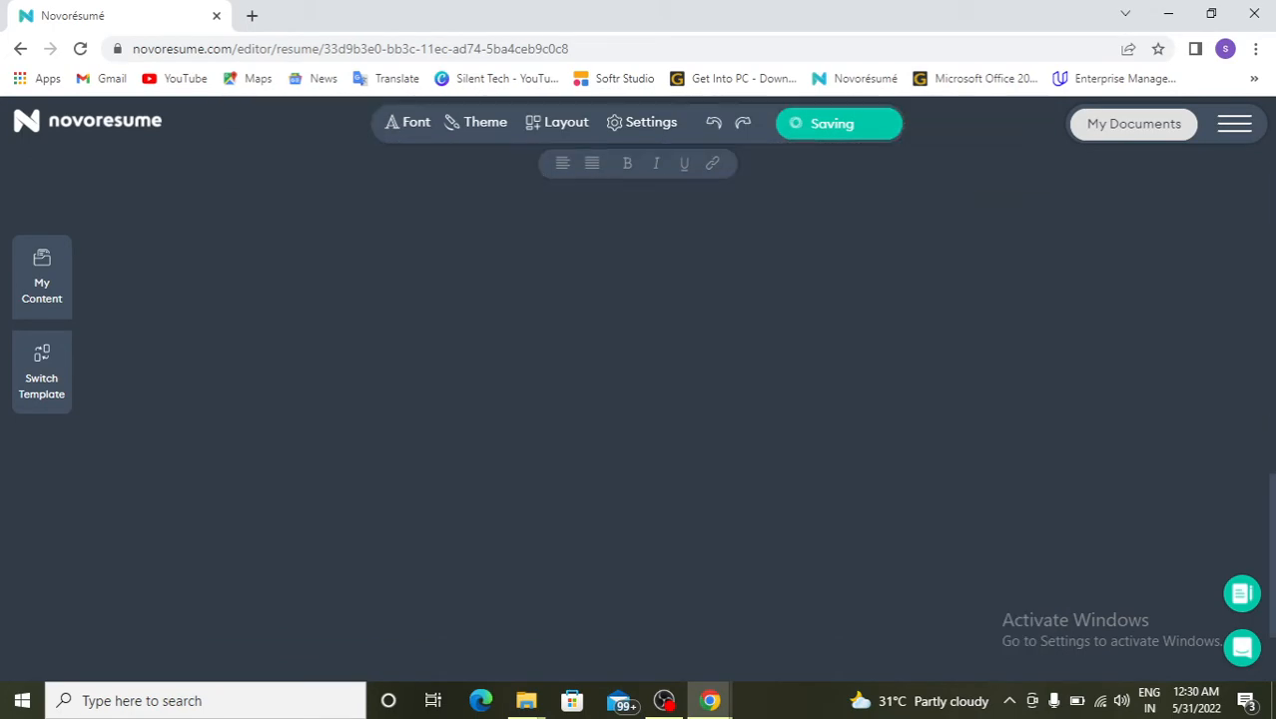
scroll(635, 389, "up", 10)
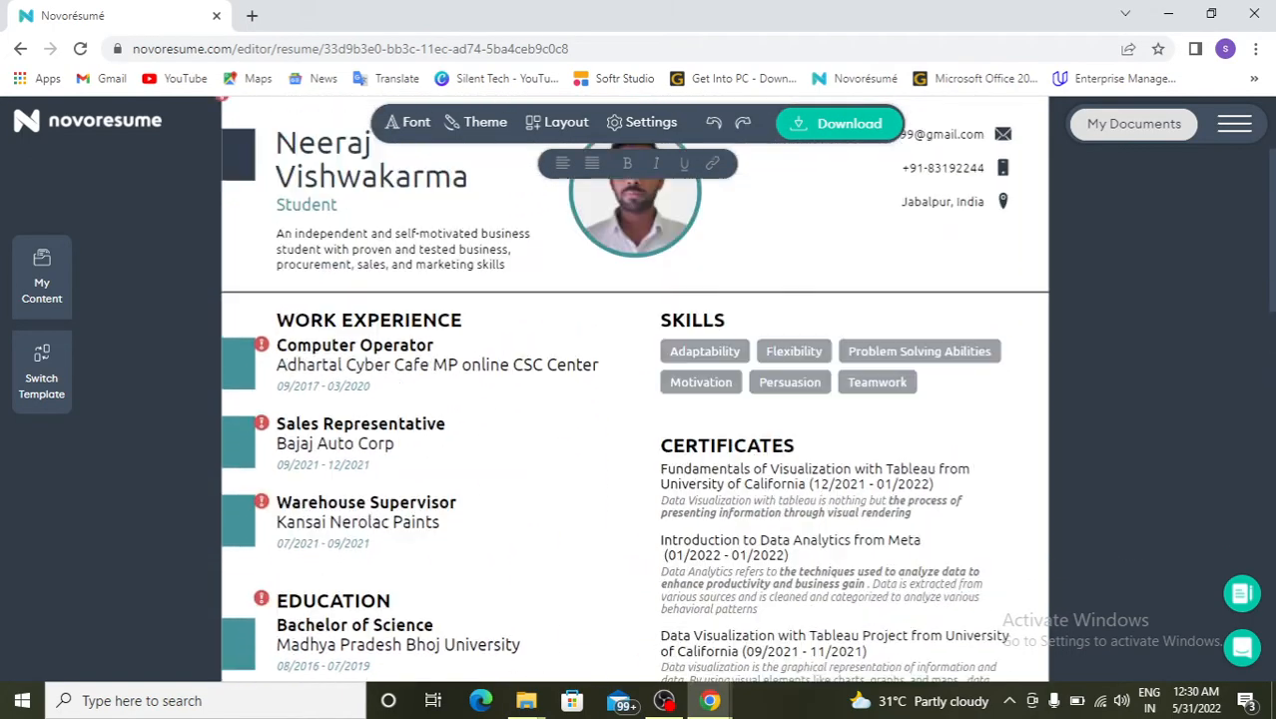
scroll(635, 389, "up", 3)
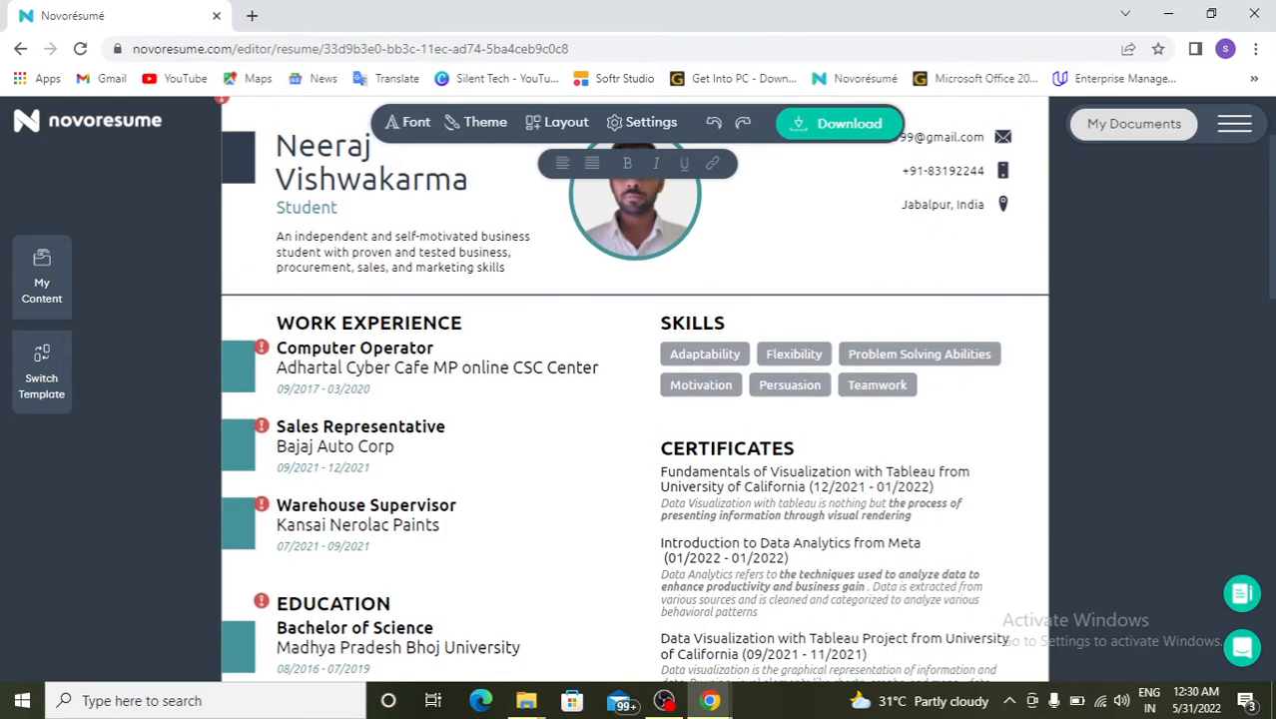
- Switch the resume to the Modern template and acknowledge the one-page limit notice
scroll(635, 389, "down", 3)
scroll(635, 389, "up", 3)
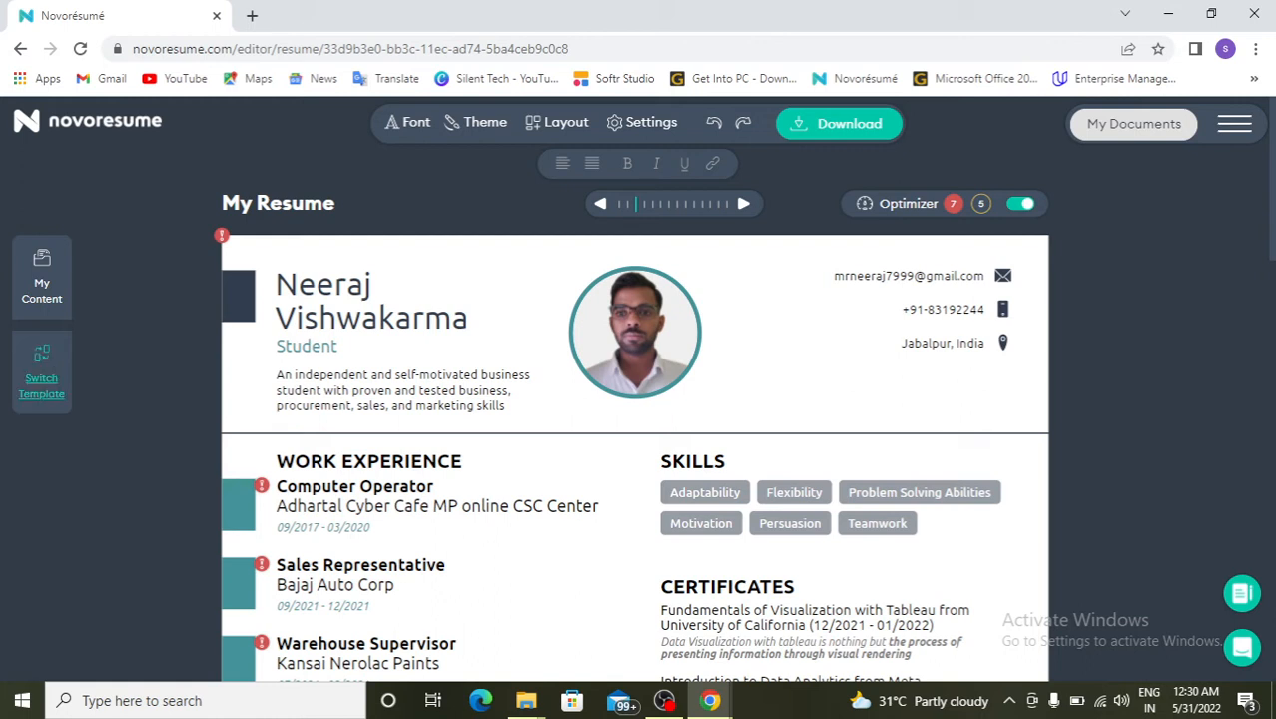
left_click(41, 385)
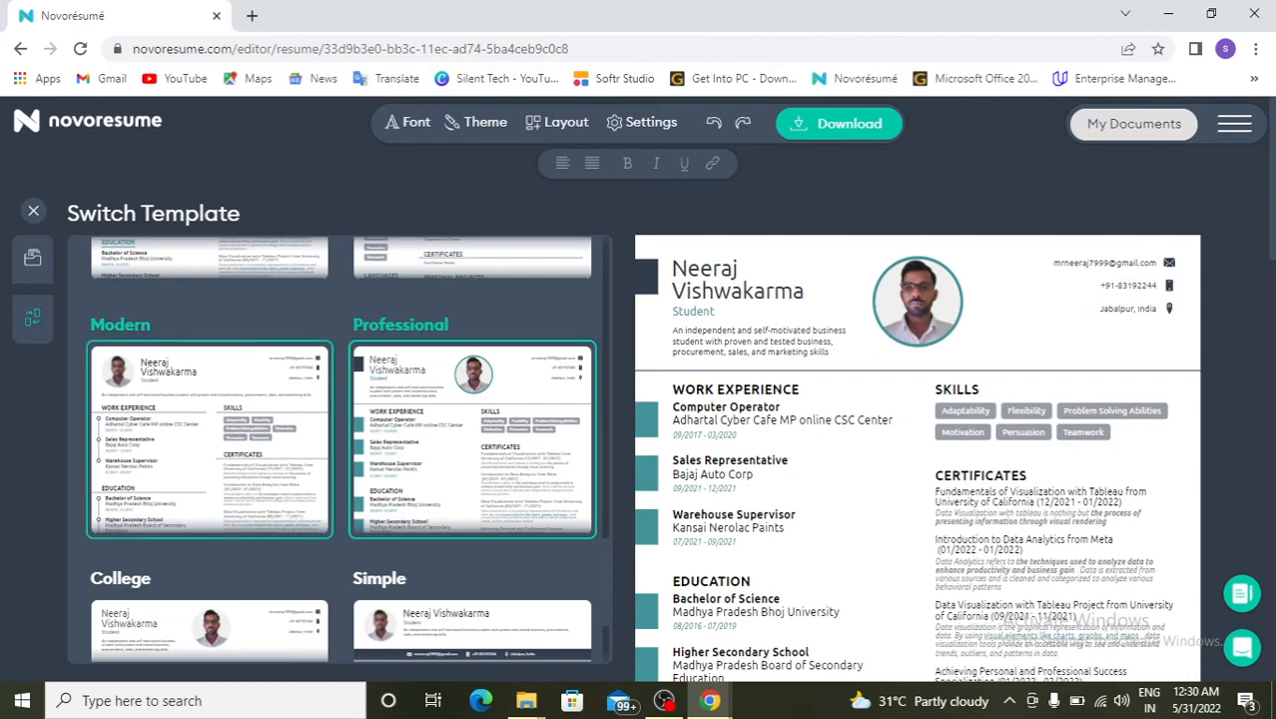
left_click(209, 439)
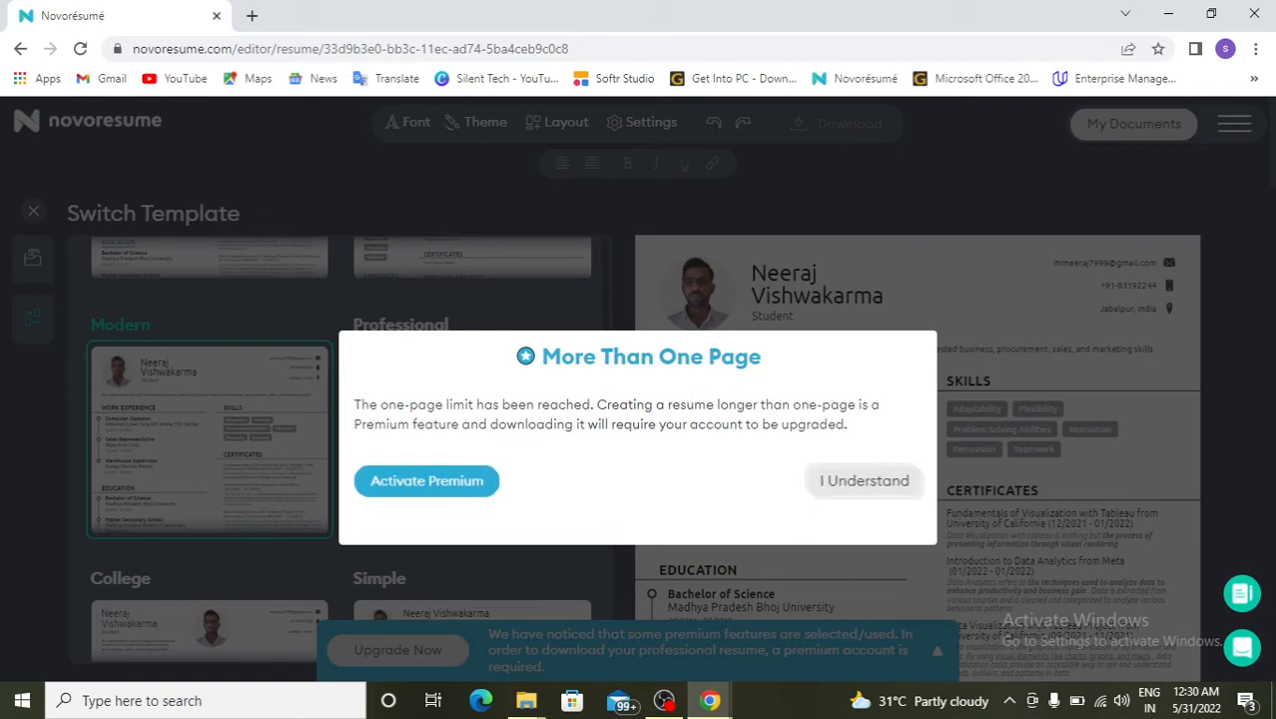
left_click(864, 480)
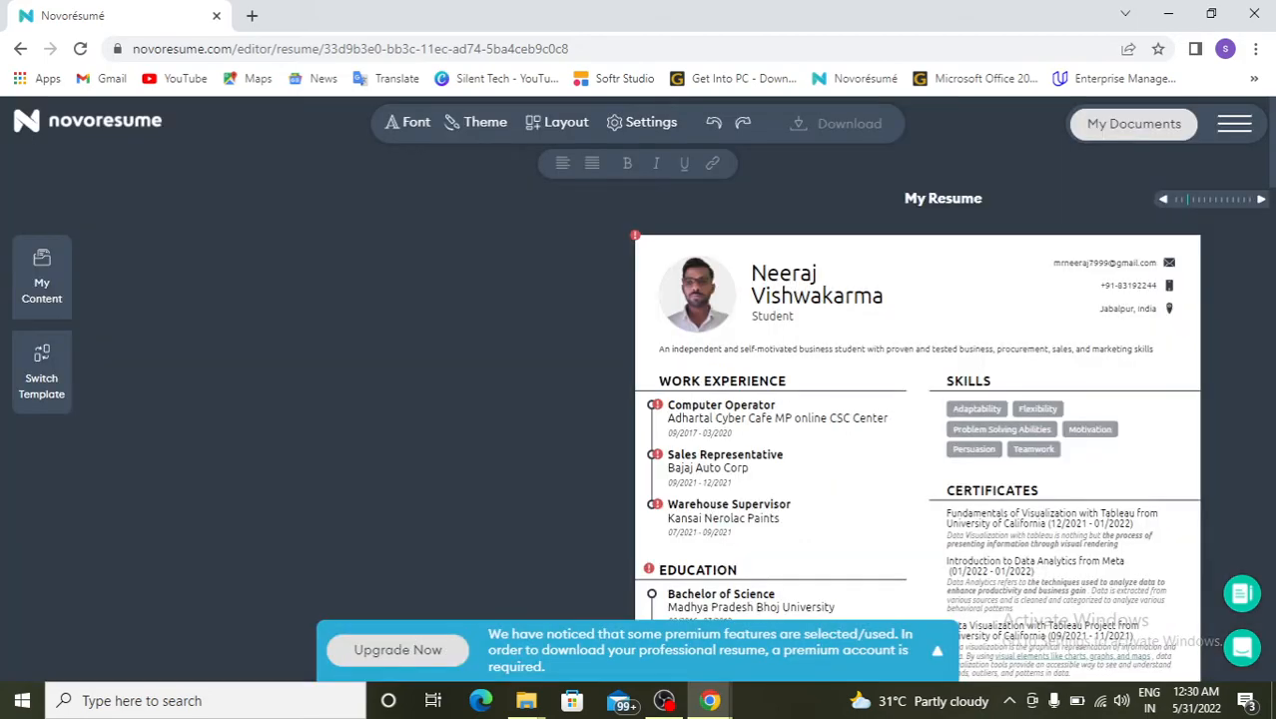
- Examine how the header, Work Experience, Education, Skills and Certificates sections are laid out in the Modern template
scroll(635, 400, "down", 15)
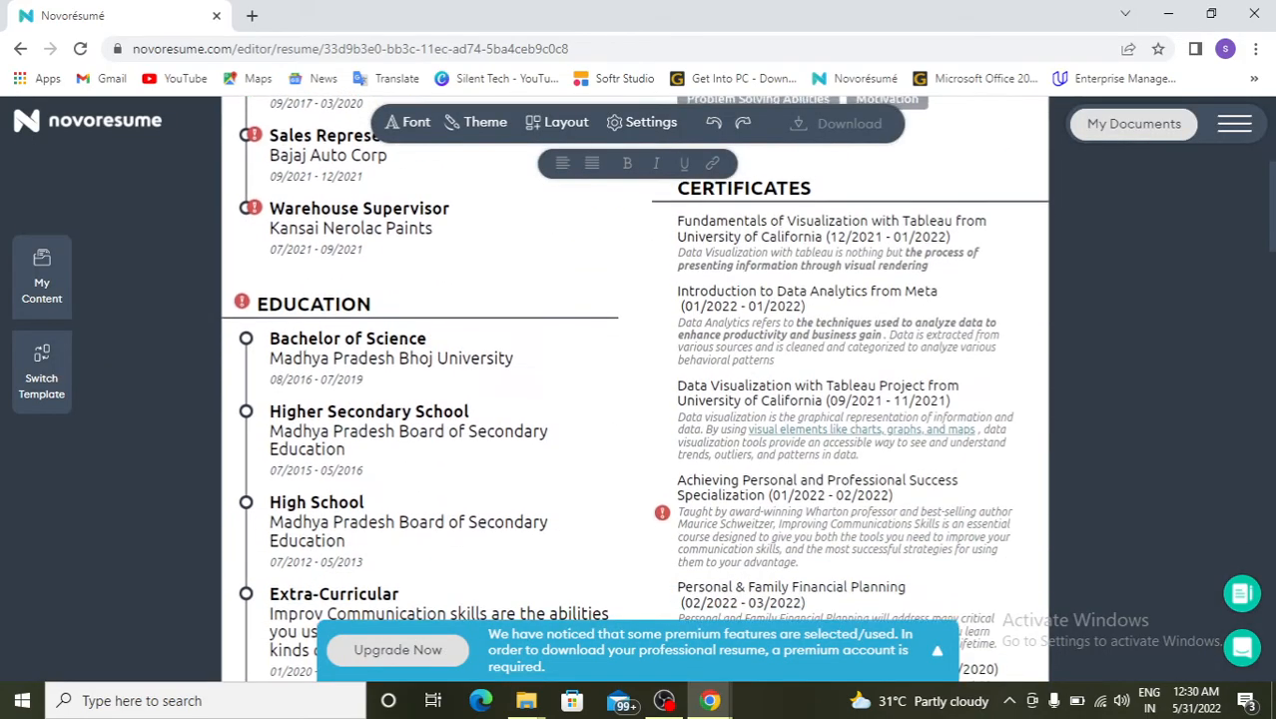
scroll(635, 399, "up", 10)
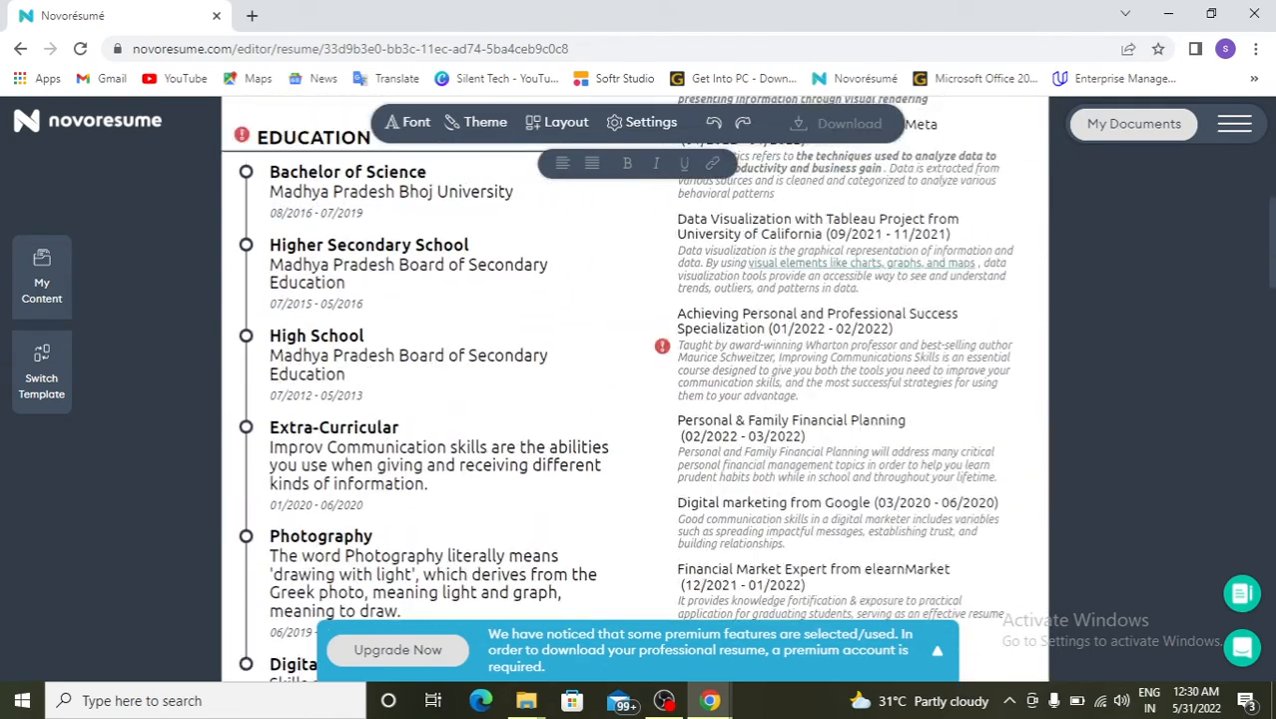
scroll(635, 399, "up", 3)
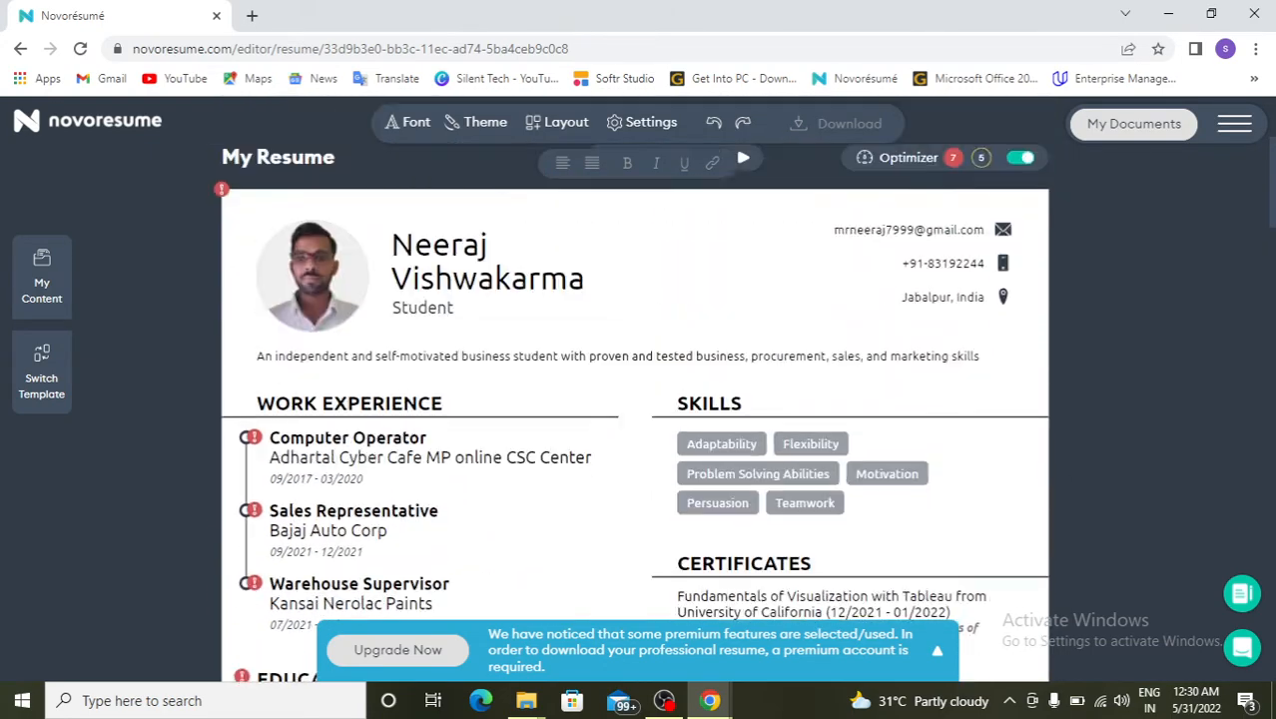
scroll(635, 399, "down", 1)
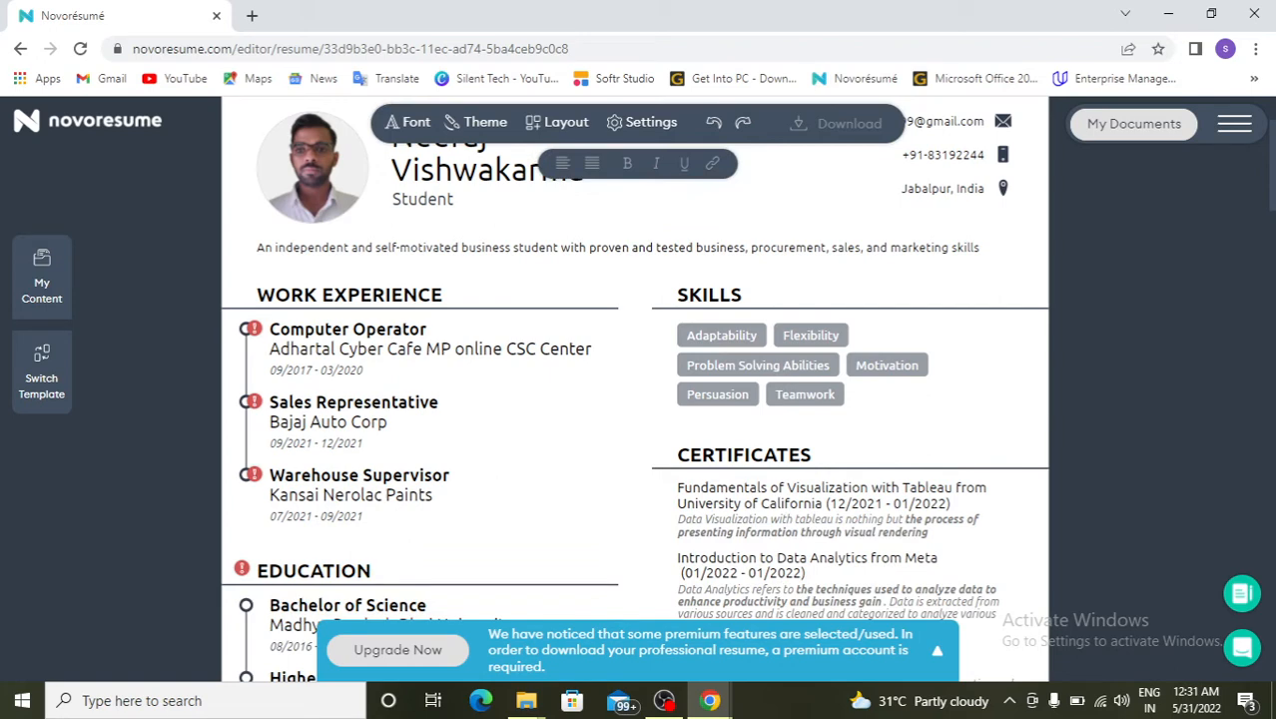
scroll(635, 399, "up", 2)
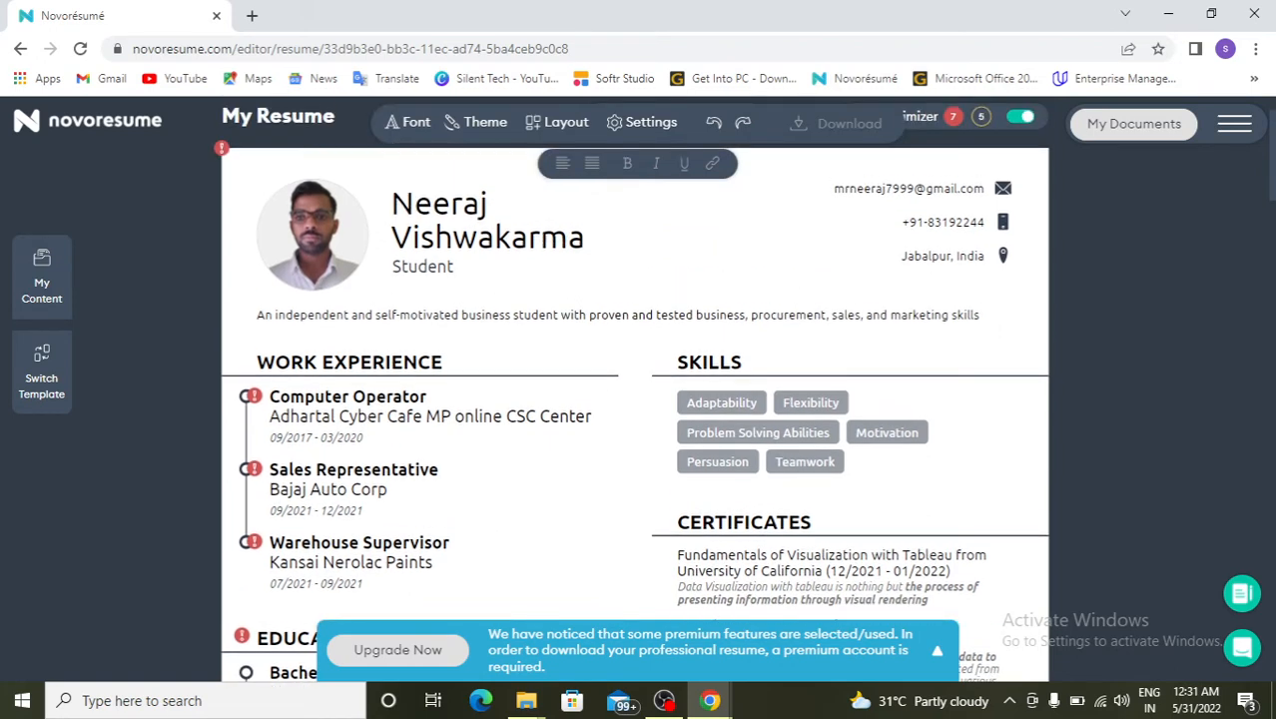
scroll(635, 399, "down", 1)
scroll(635, 399, "up", 1)
scroll(635, 399, "down", 3)
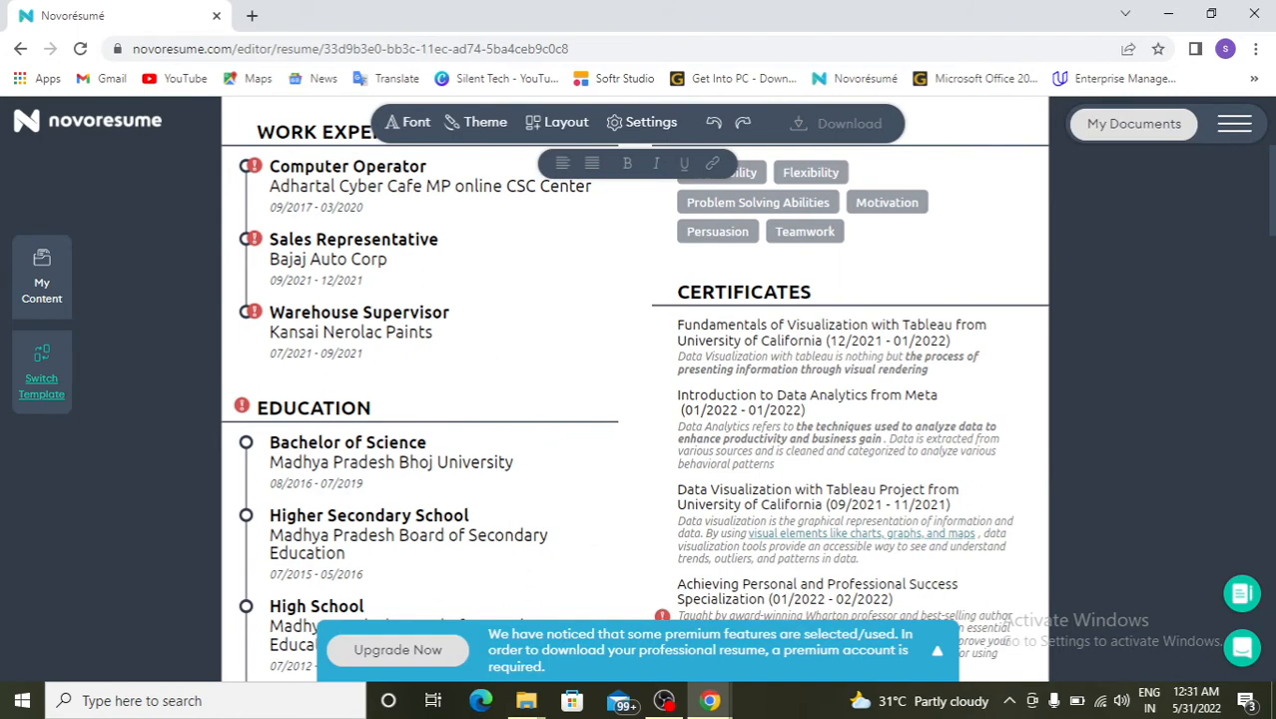
- Switch the resume to the Functional template and check how its sections spread across the pages
left_click(40, 377)
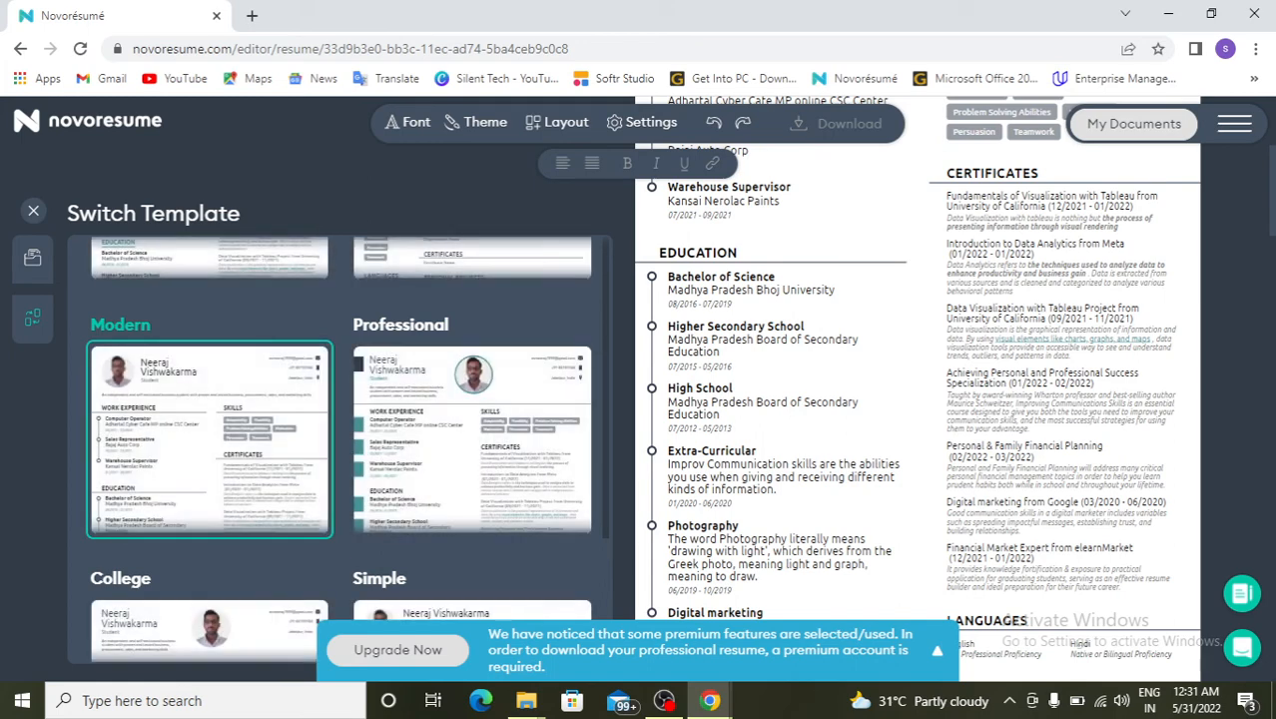
scroll(346, 449, "up", 3)
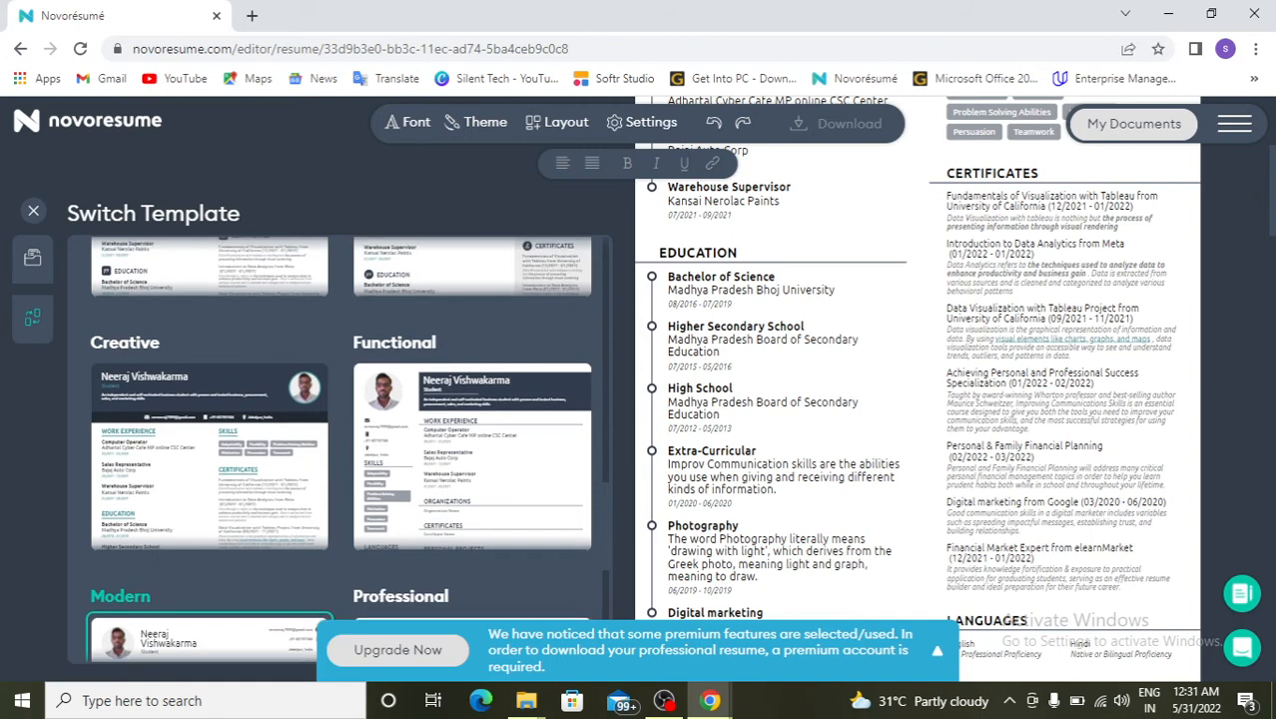
scroll(472, 439, "up", 5)
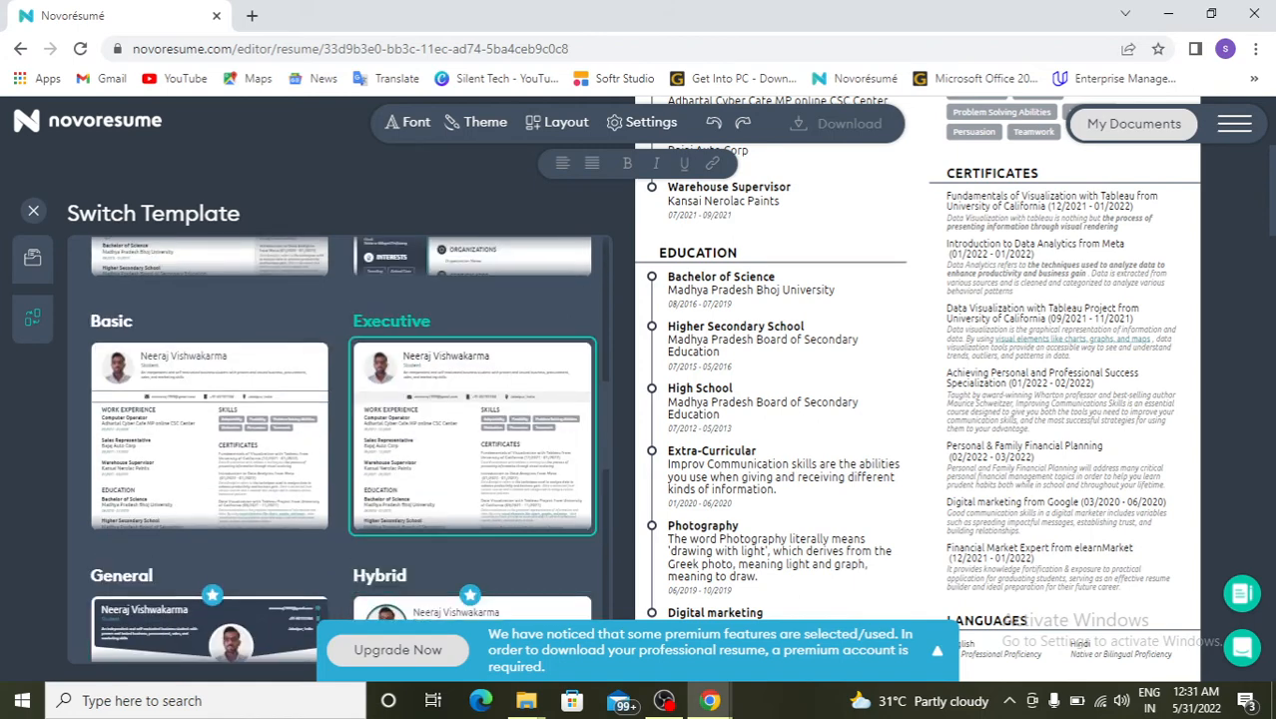
scroll(472, 449, "up", 5)
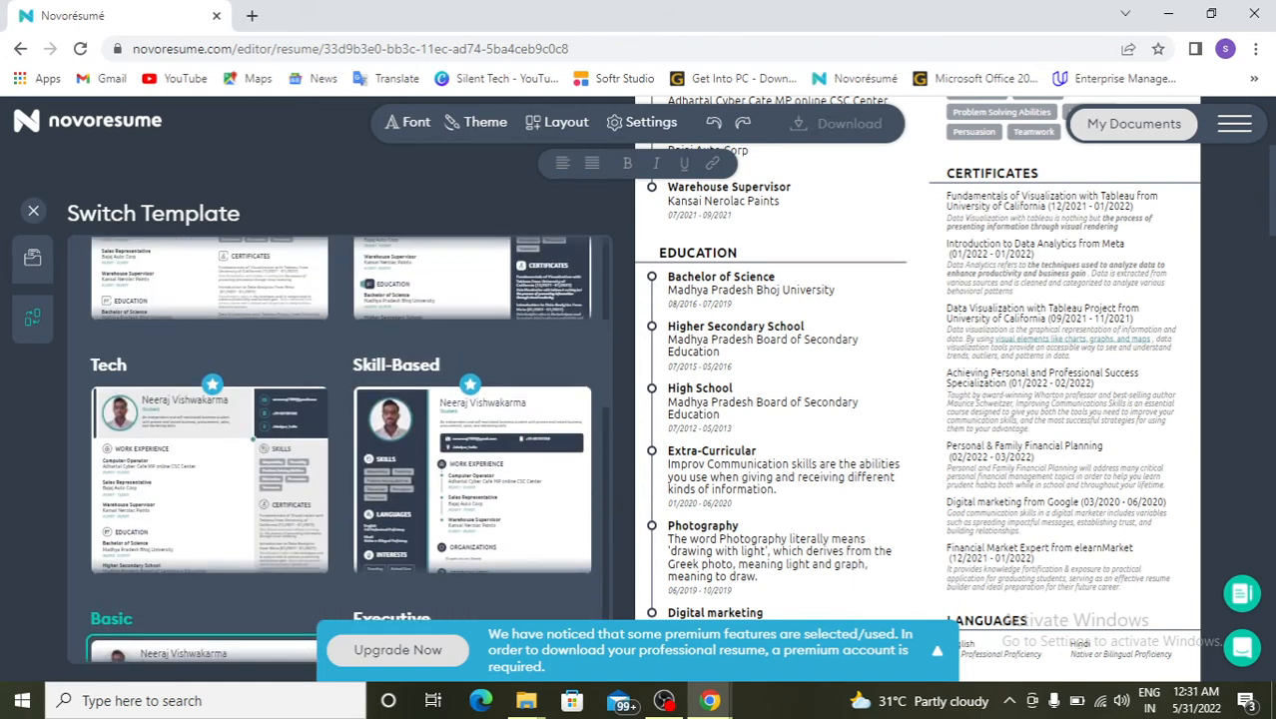
scroll(347, 449, "down", 10)
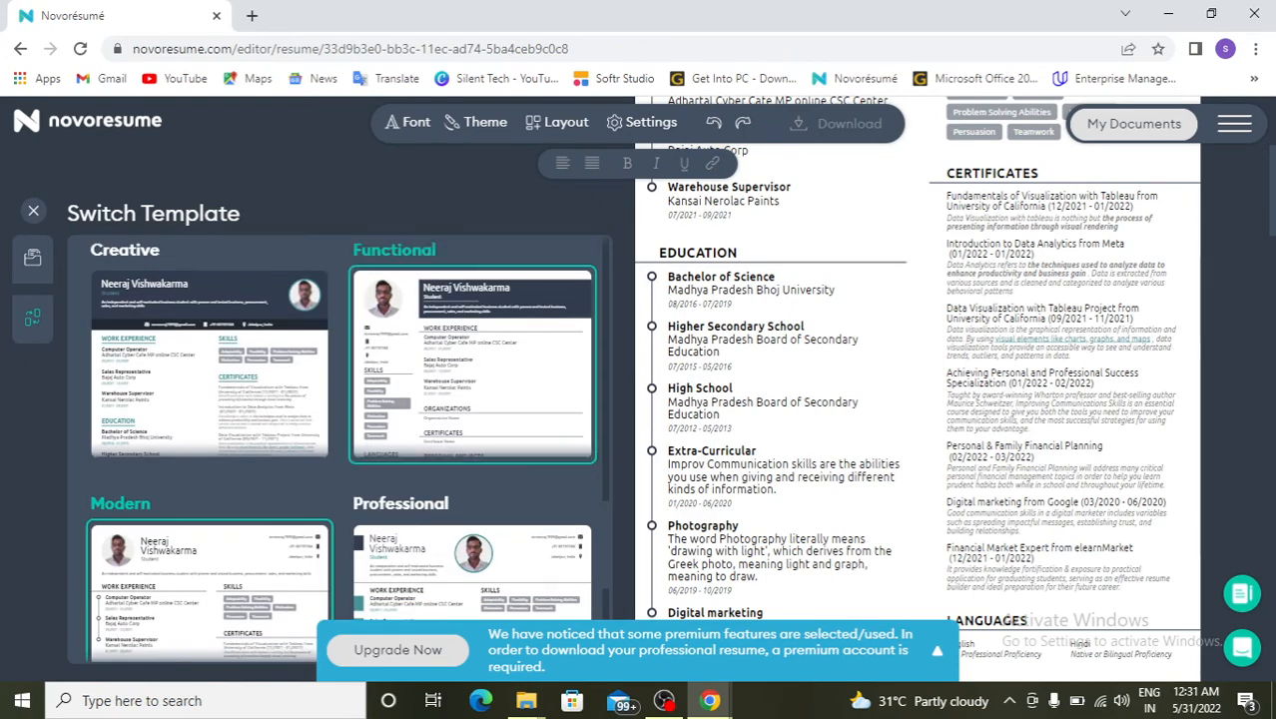
left_click(472, 364)
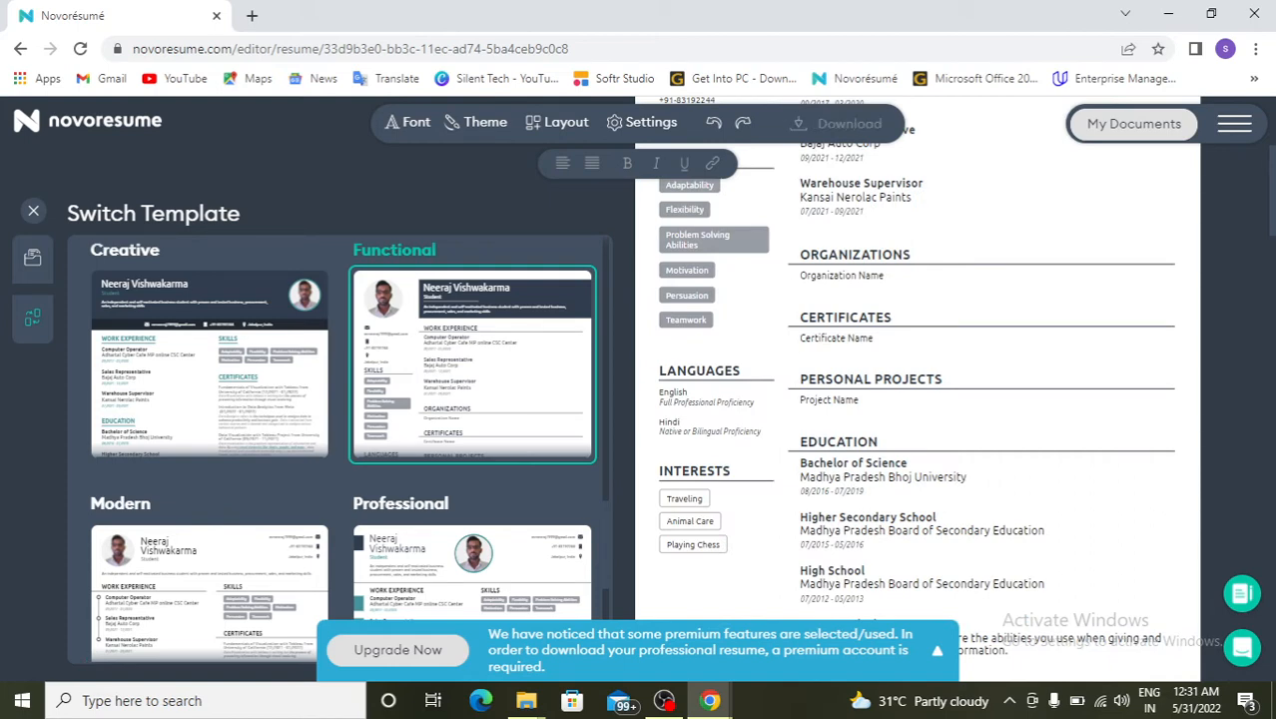
left_click(899, 380)
scroll(636, 390, "down", 12)
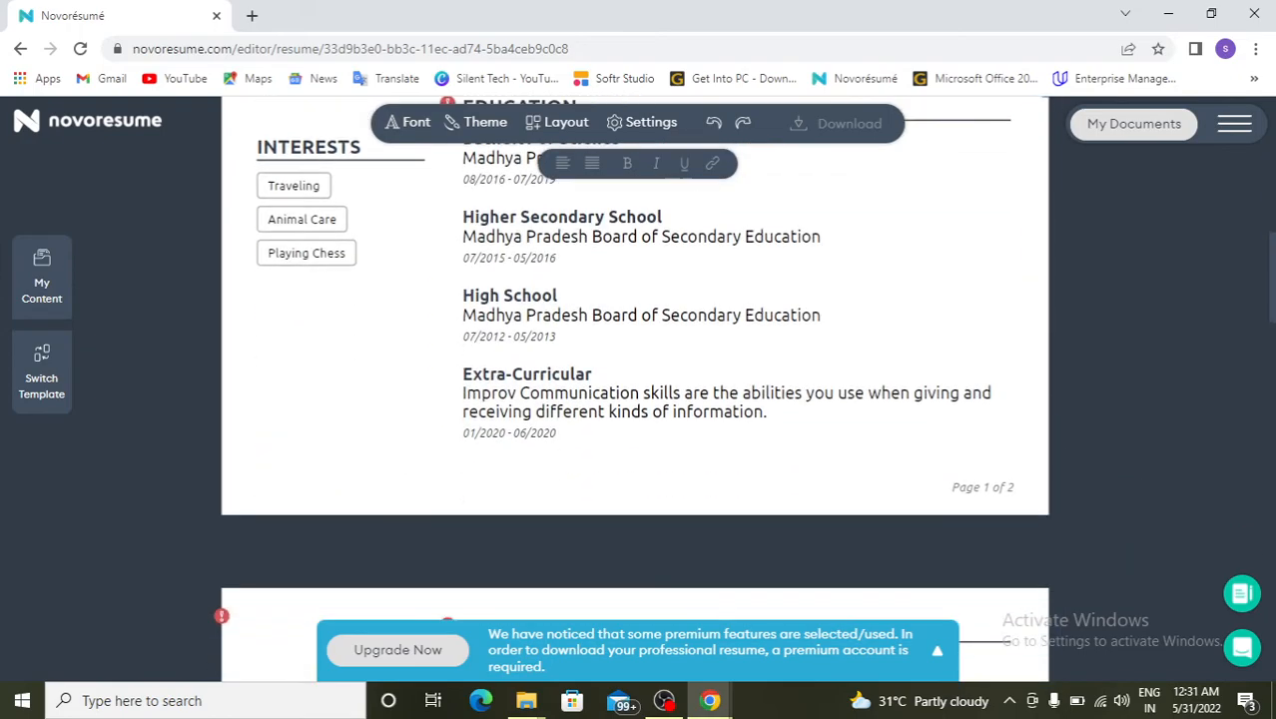
scroll(635, 390, "down", 3)
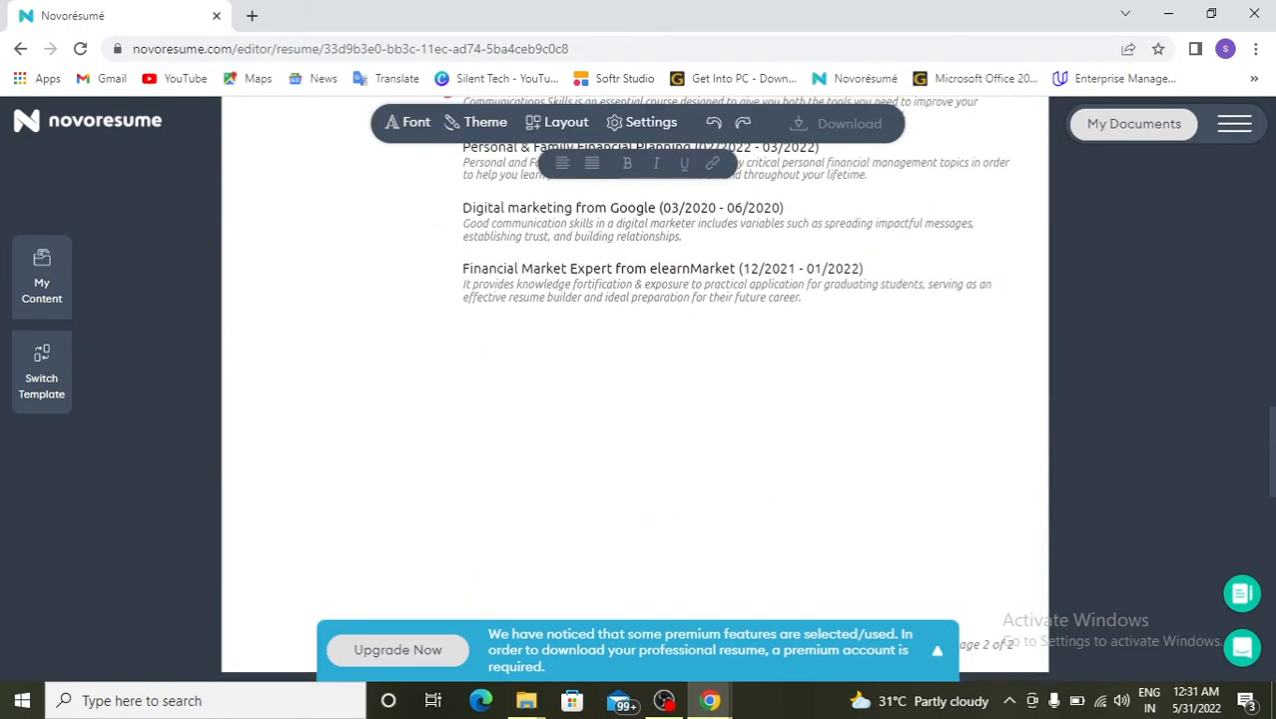
scroll(636, 389, "up", 15)
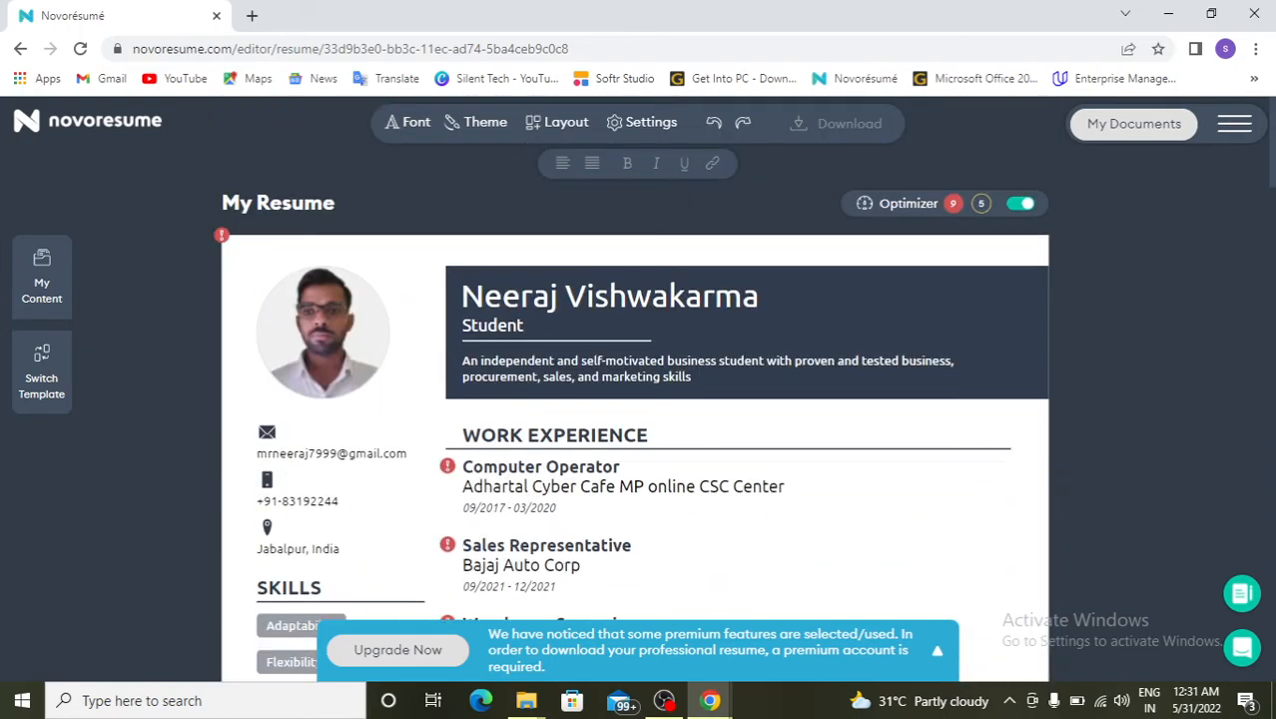
scroll(636, 389, "down", 15)
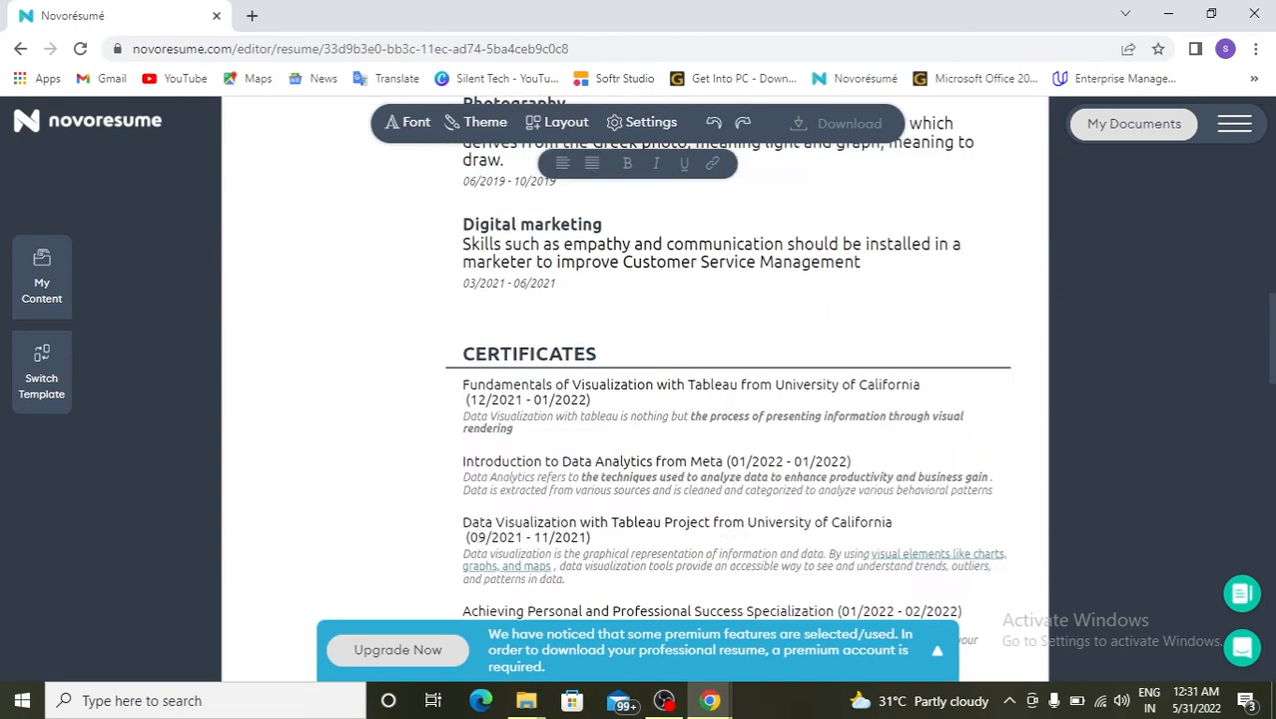
scroll(636, 390, "up", 5)
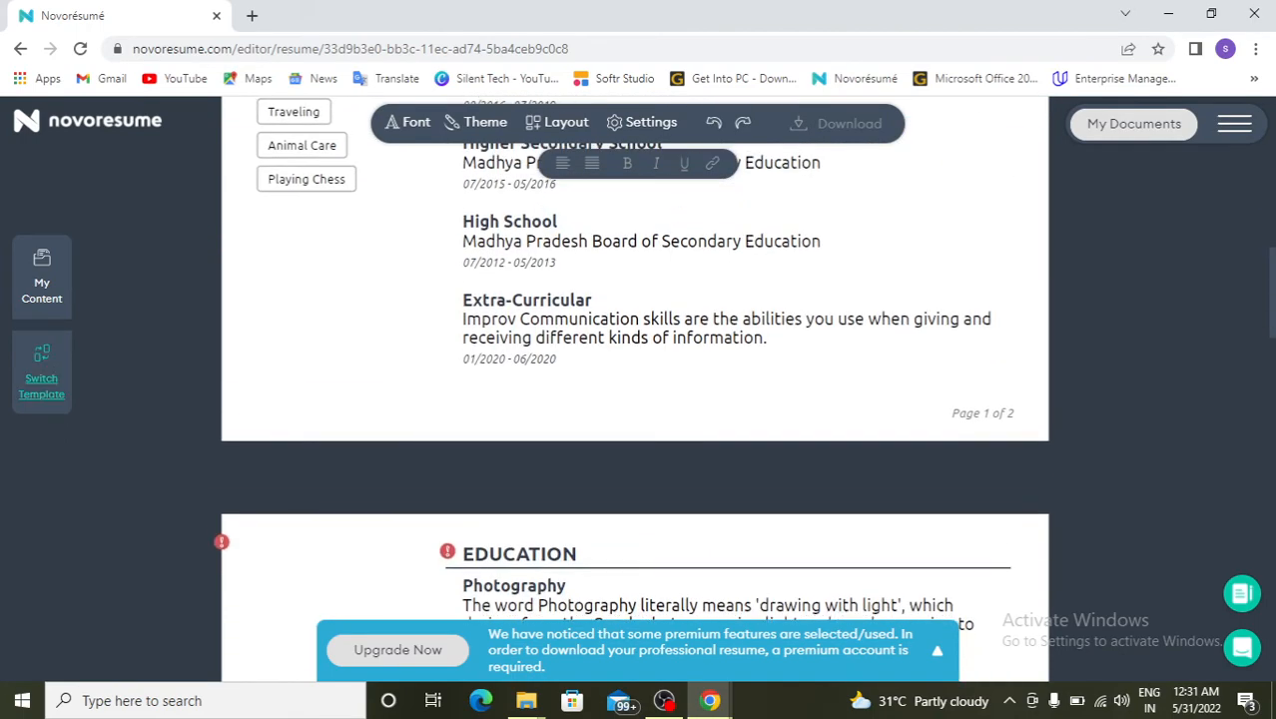
- Switch the resume to the Professional template and close the template gallery
left_click(42, 372)
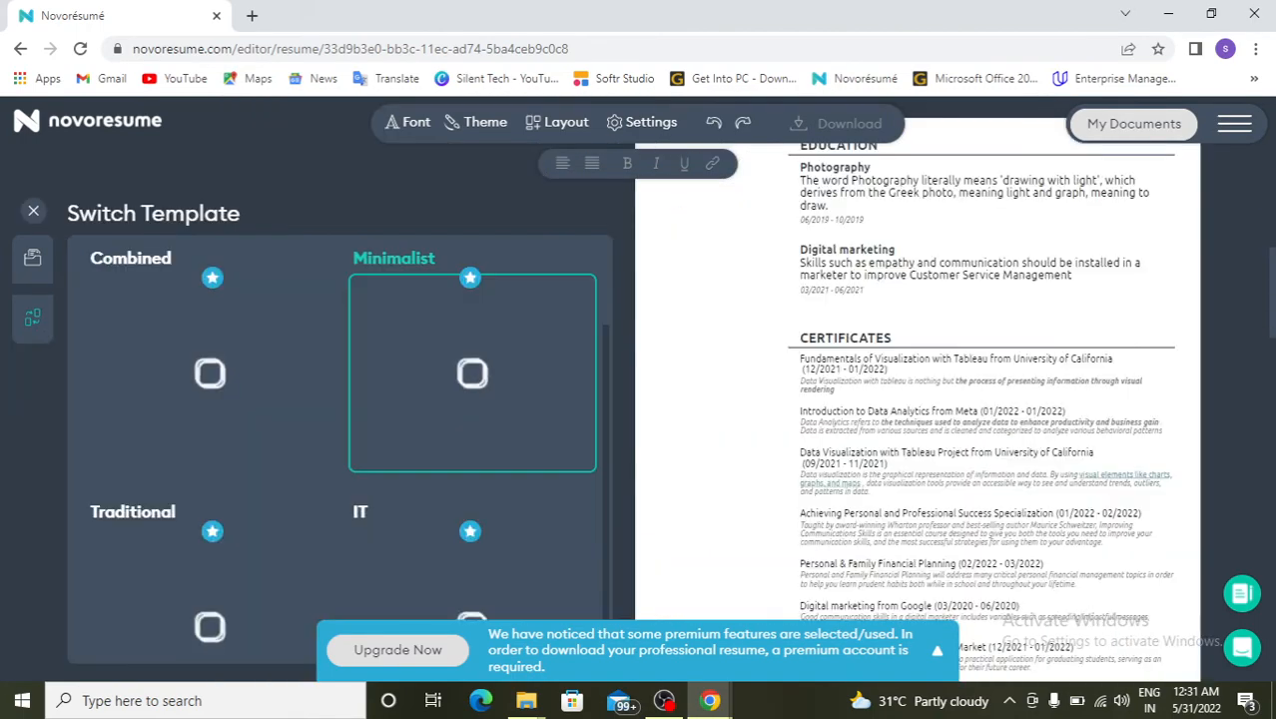
scroll(471, 430, "down", 10)
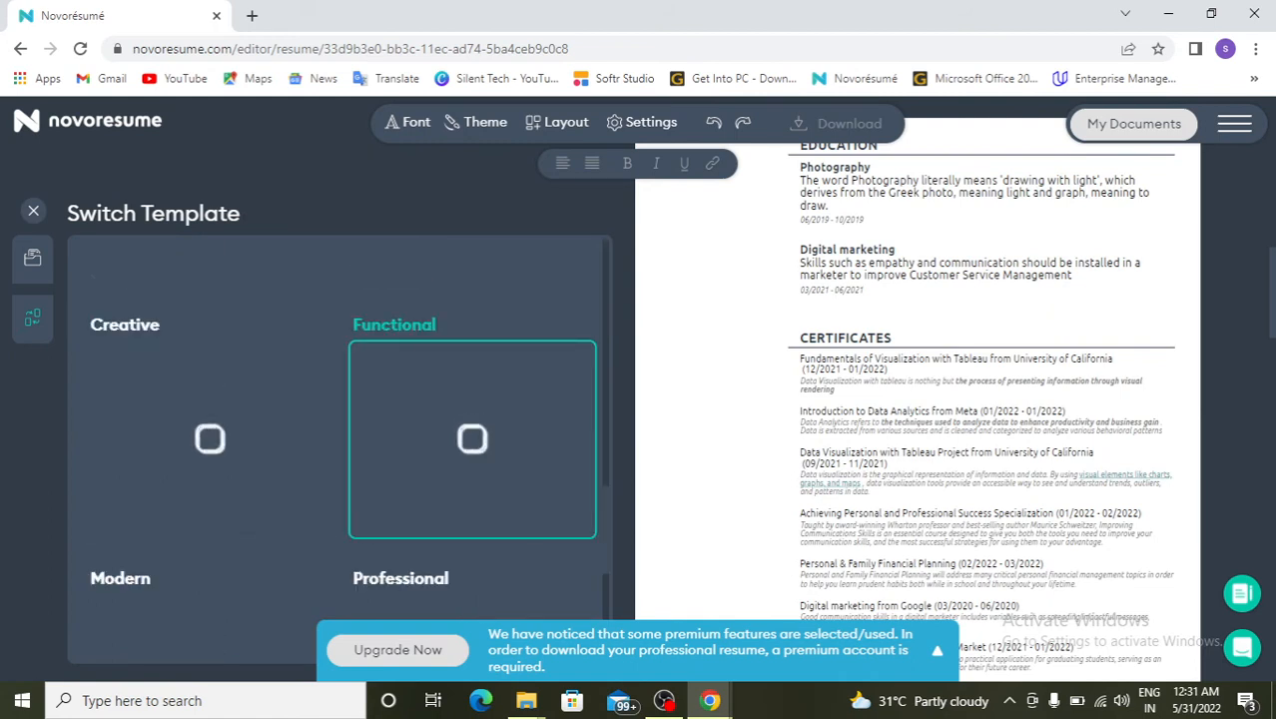
scroll(472, 429, "down", 3)
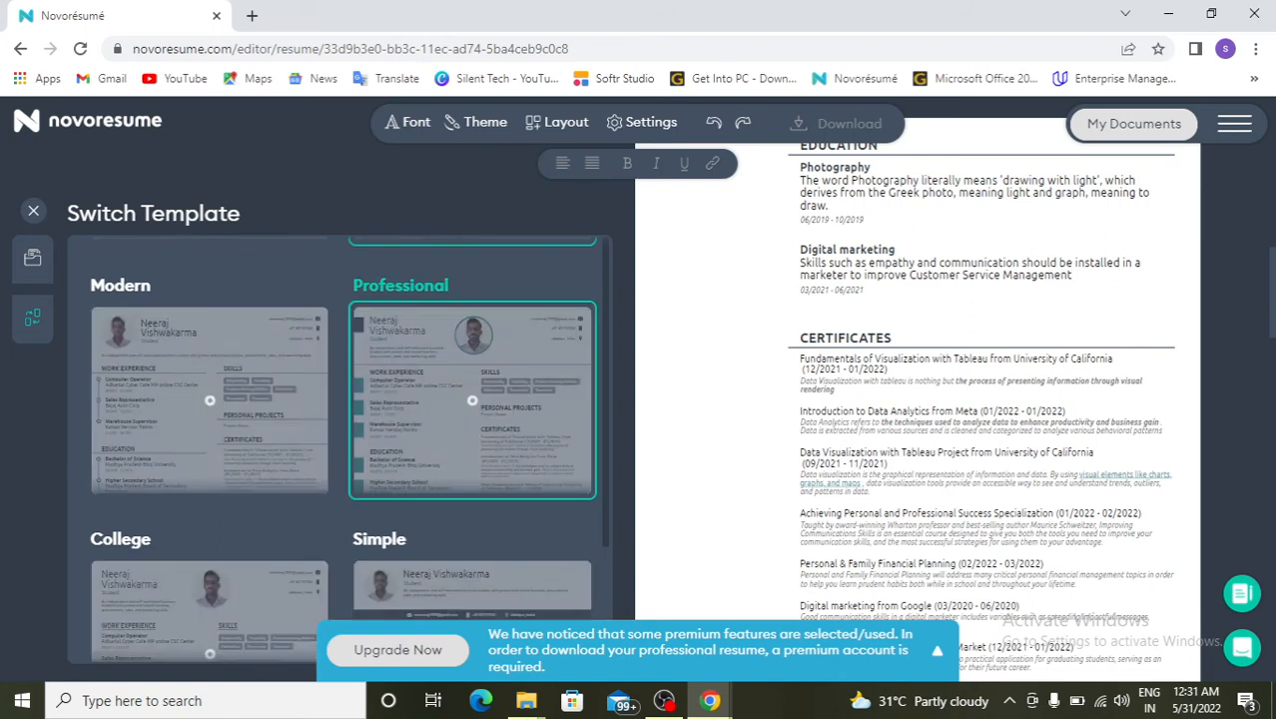
scroll(472, 489, "down", 1)
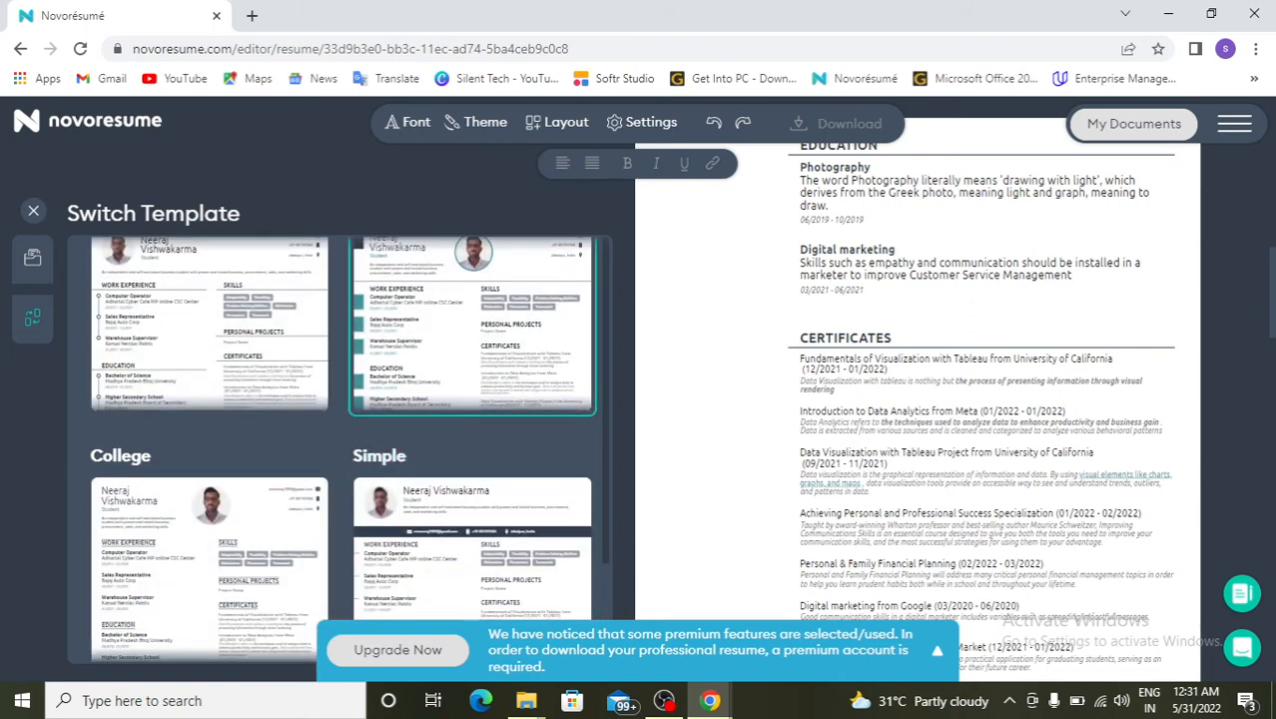
left_click(472, 327)
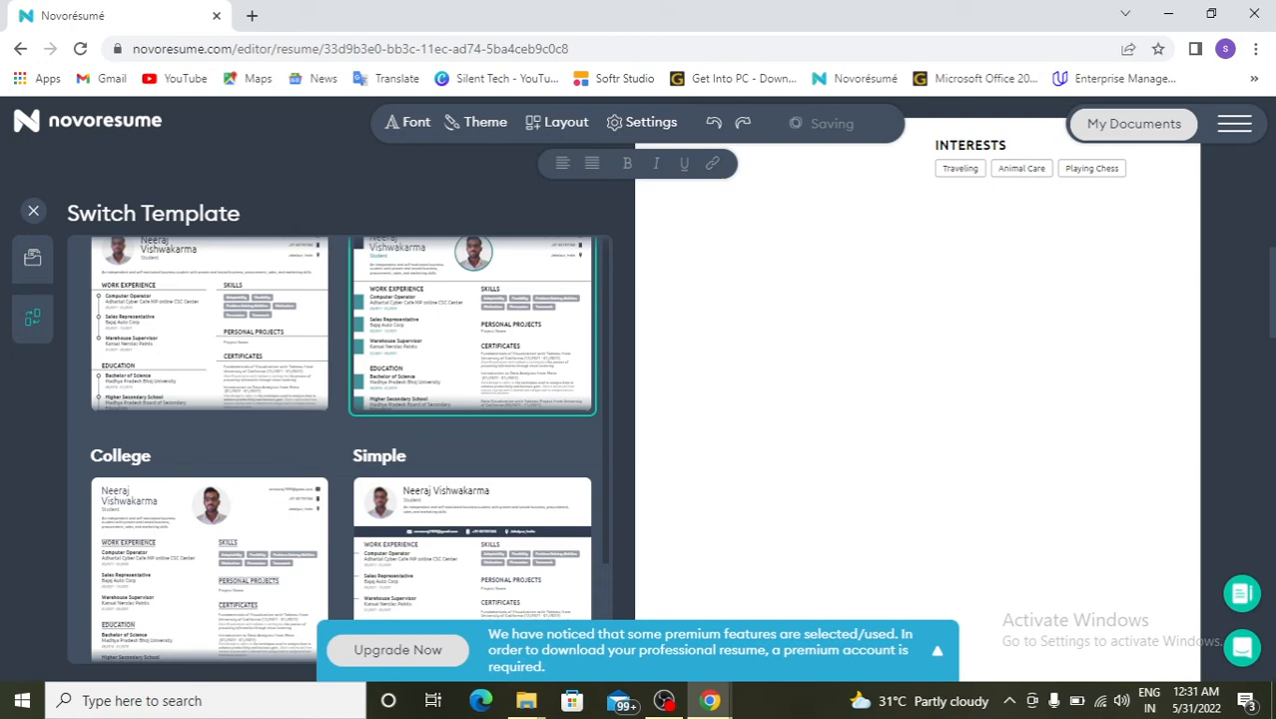
scroll(472, 490, "down", 1)
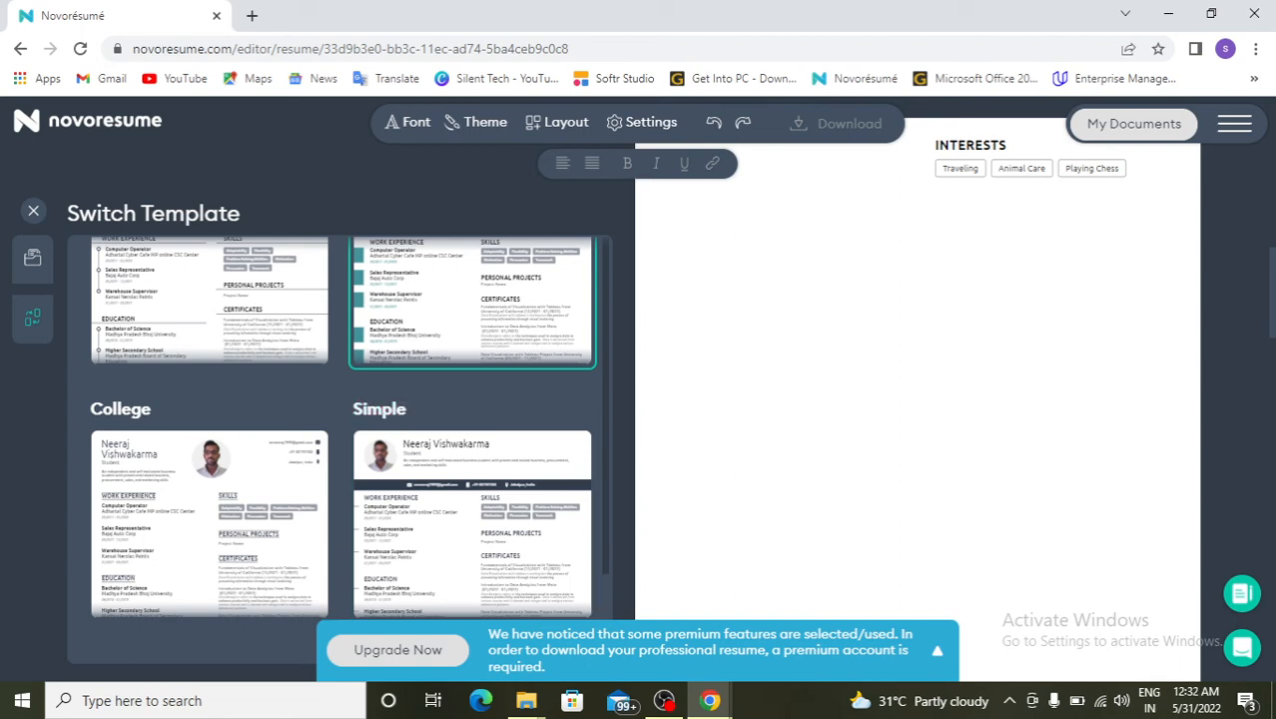
scroll(472, 489, "up", 2)
left_click(33, 211)
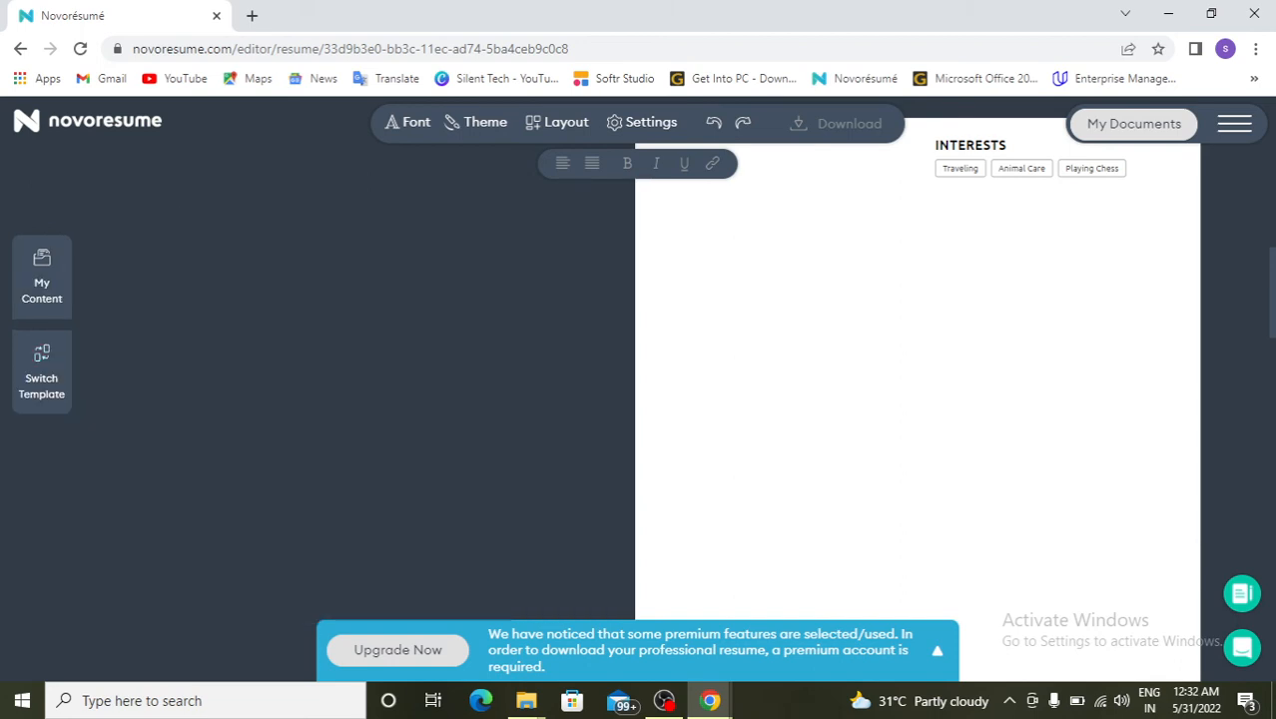
- Shorten the "Achieving Personal and Professional Success Specialization" certificate description by deleting from "is an essential course" through "to your advantage", and check the page layout
scroll(634, 399, "up", 10)
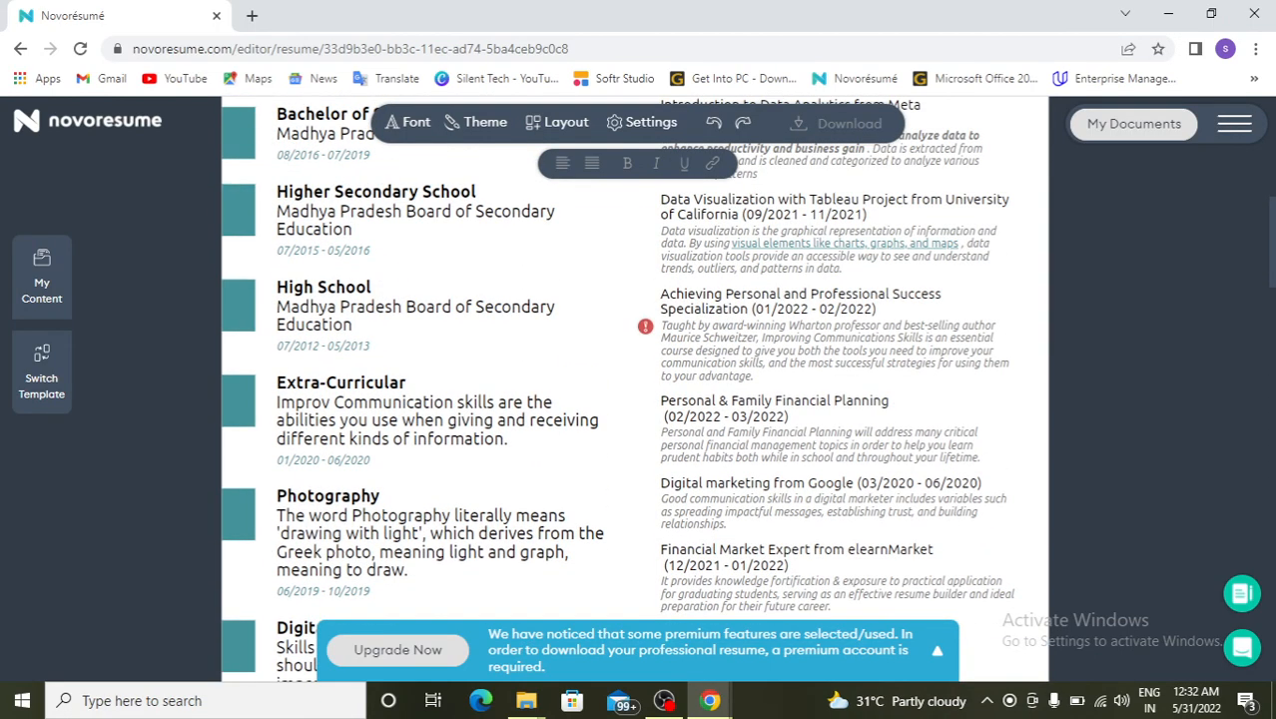
scroll(634, 389, "up", 1)
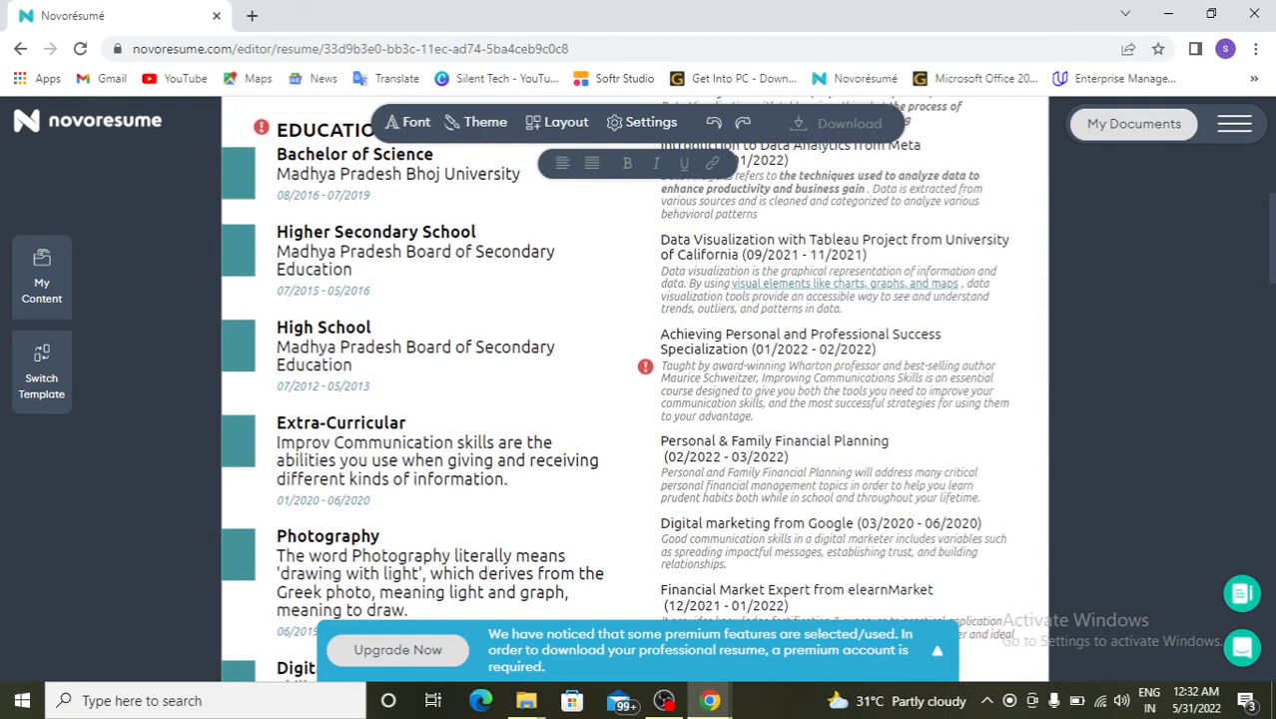
left_click(754, 415)
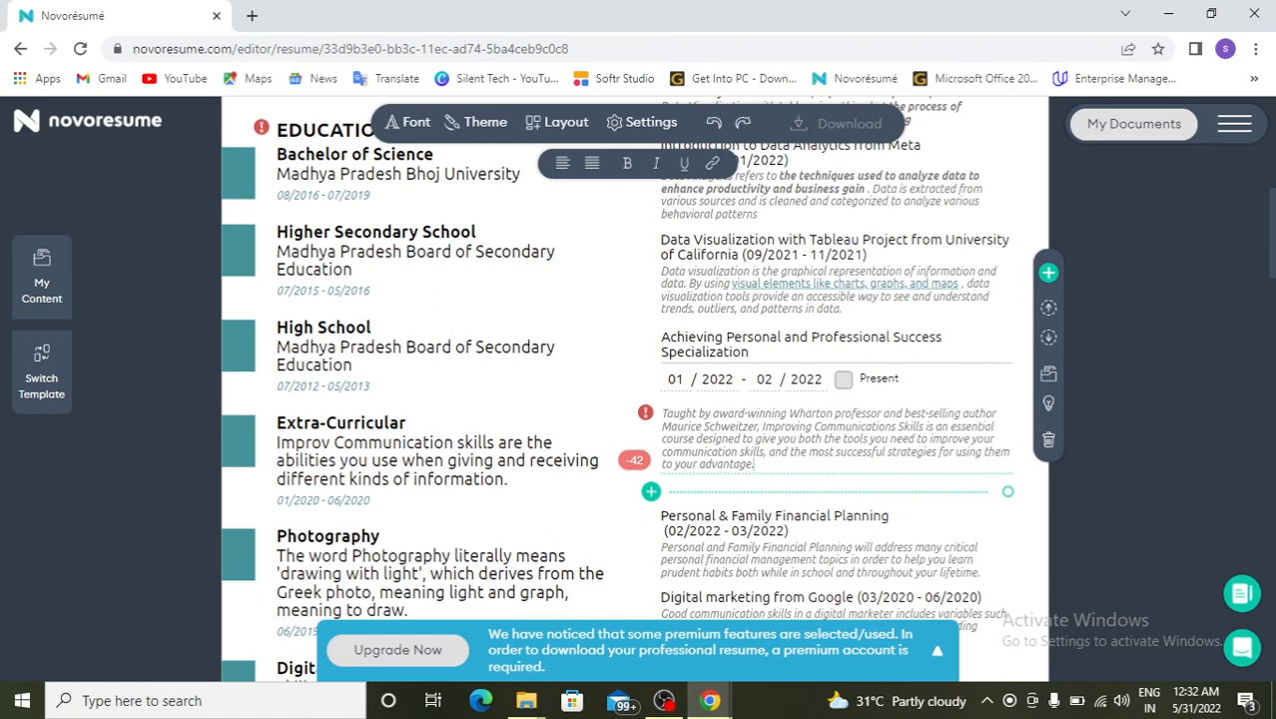
left_click_drag(755, 463, 924, 426)
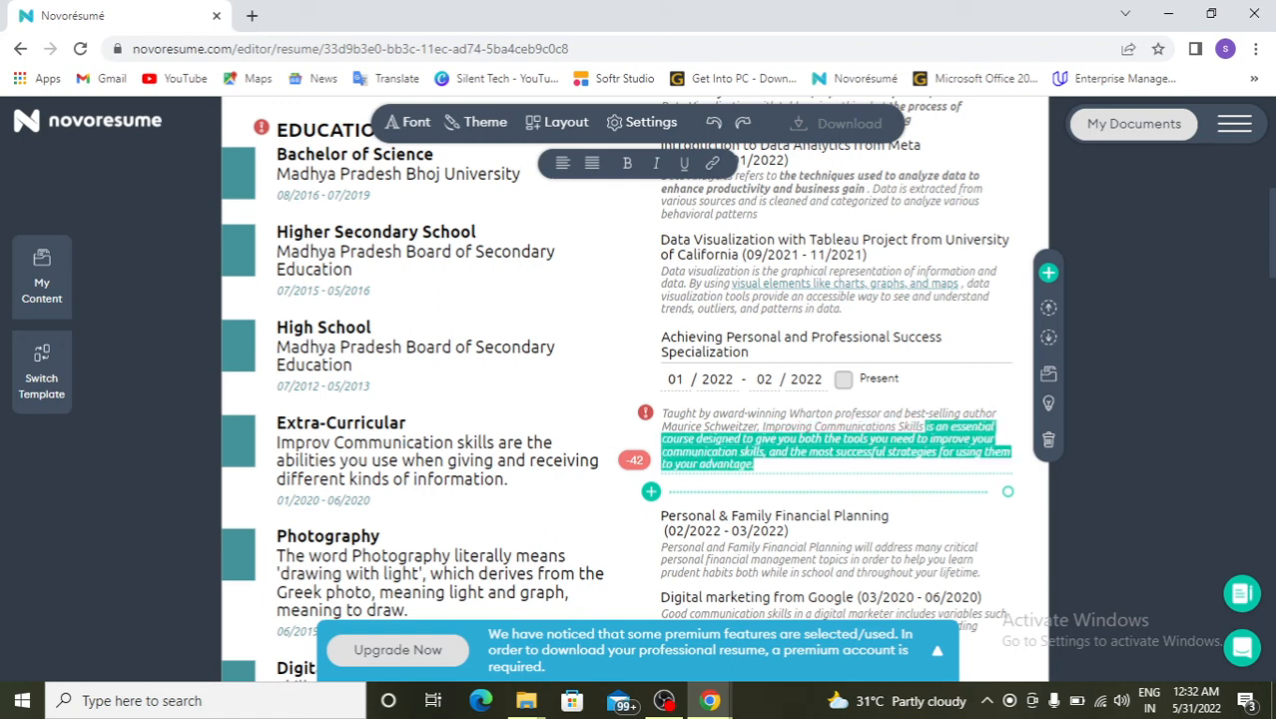
key("BackSpace")
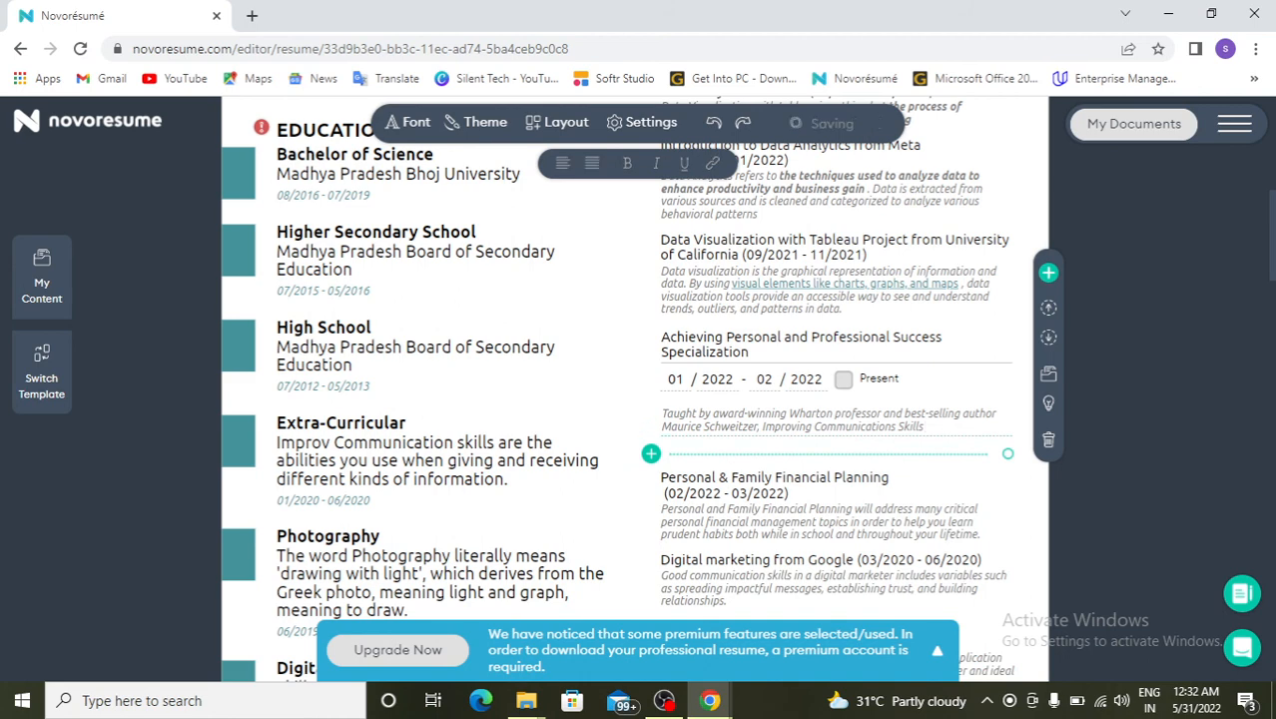
scroll(635, 399, "down", 4)
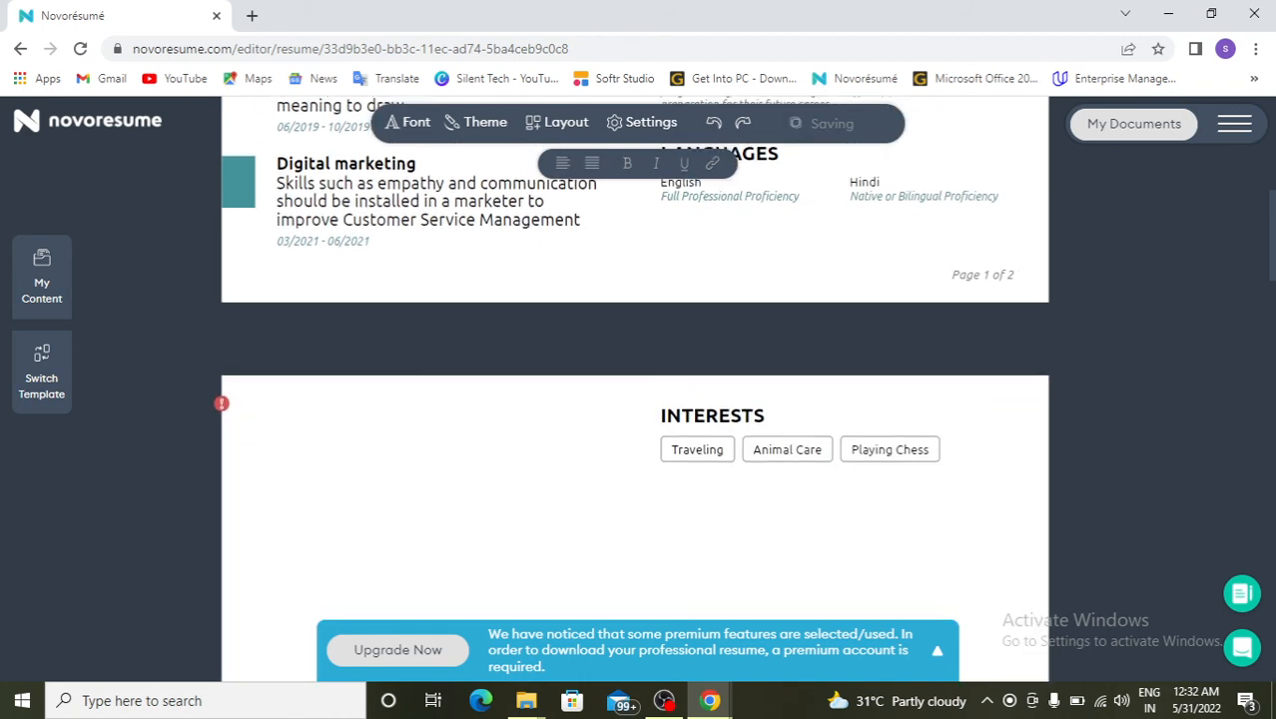
scroll(635, 399, "up", 2)
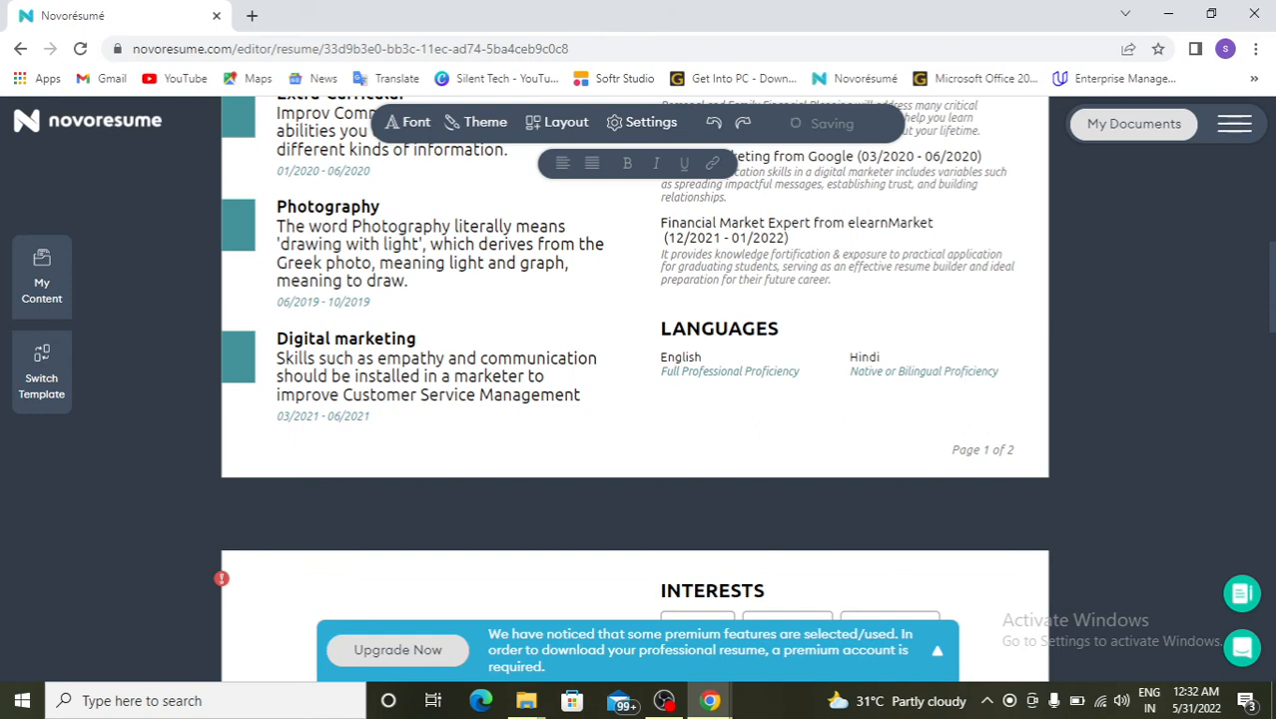
- Delete the empty Personal Projects section from the resume and check the page layout from the header through Interests
scroll(635, 399, "up", 8)
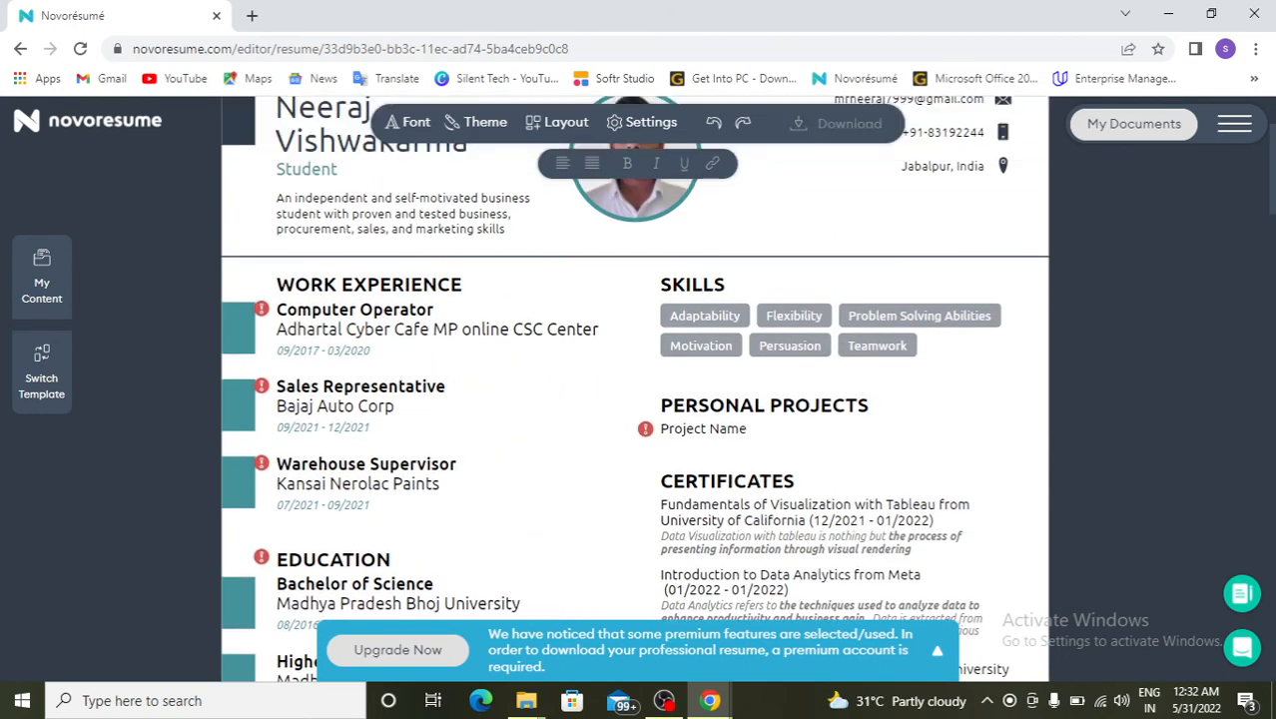
left_click(739, 404)
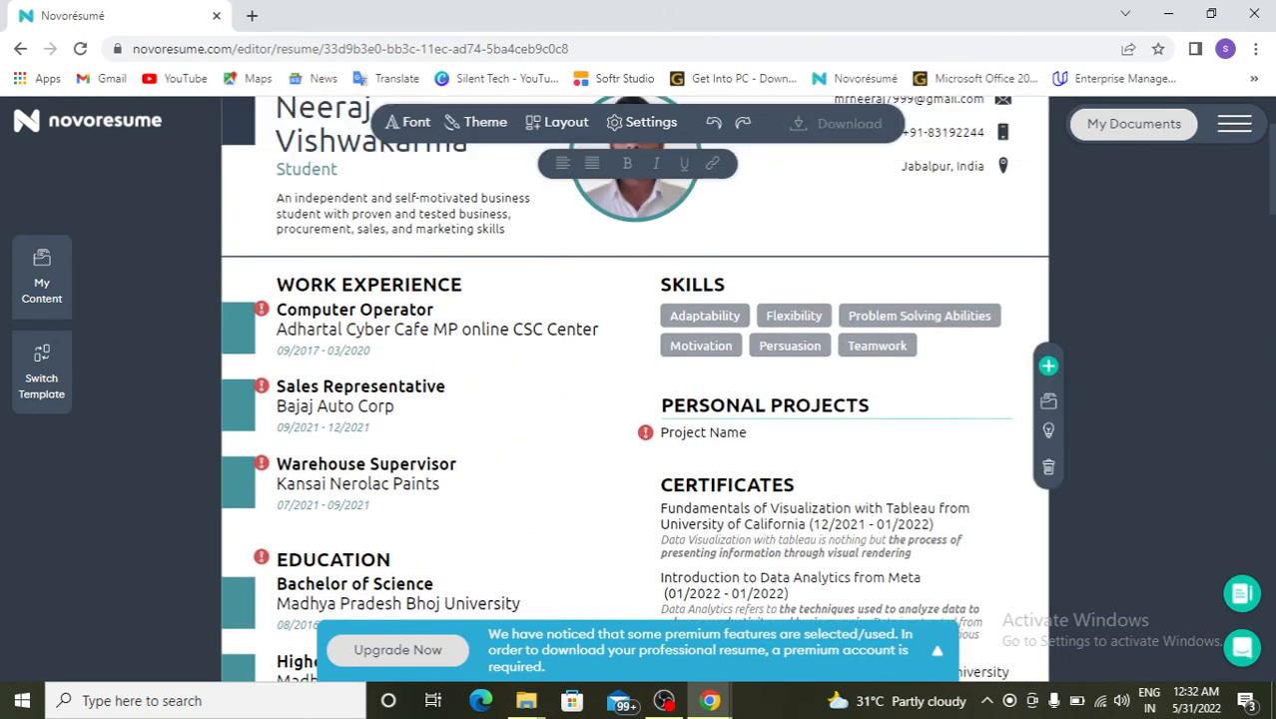
left_click(1048, 466)
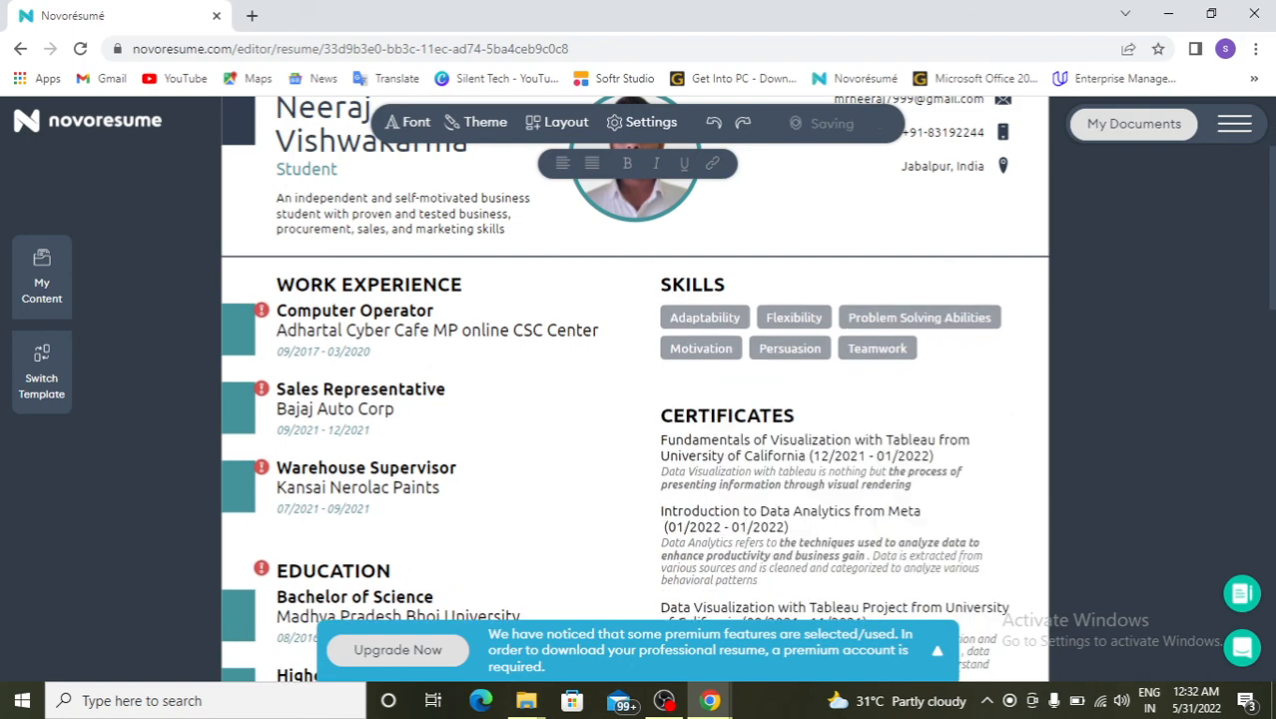
scroll(635, 400, "down", 9)
scroll(635, 399, "up", 7)
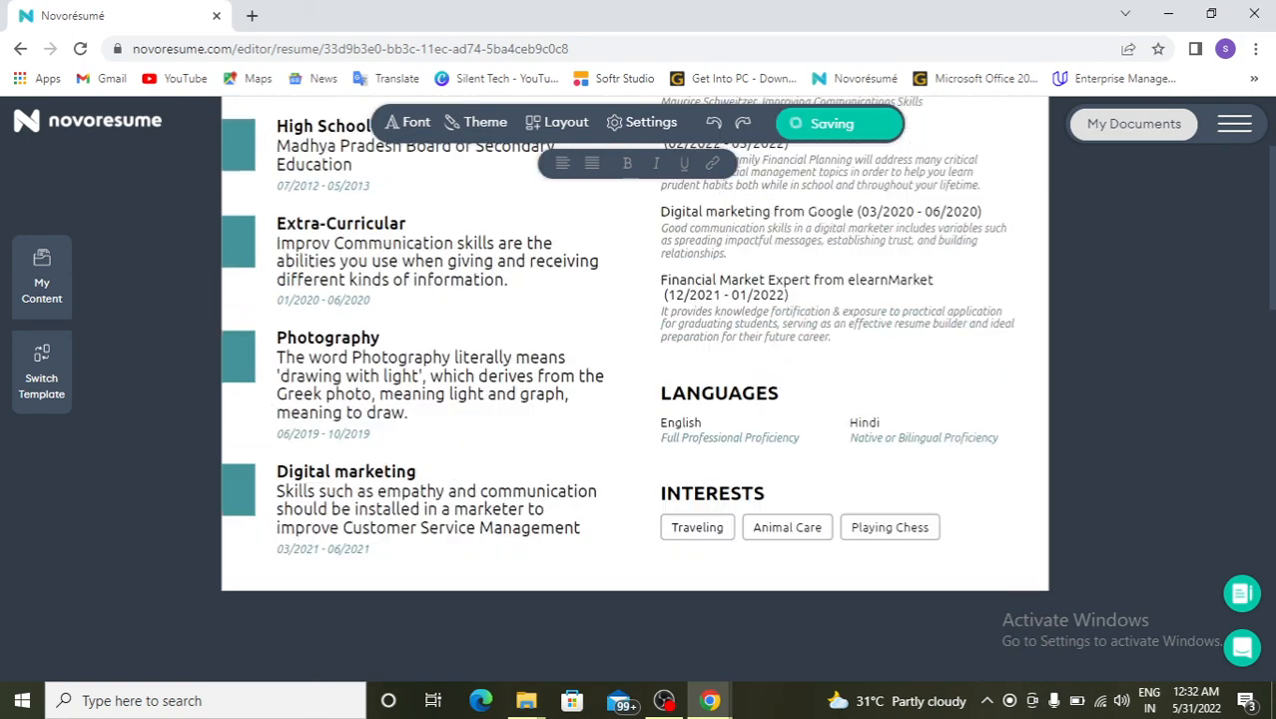
scroll(634, 400, "up", 1)
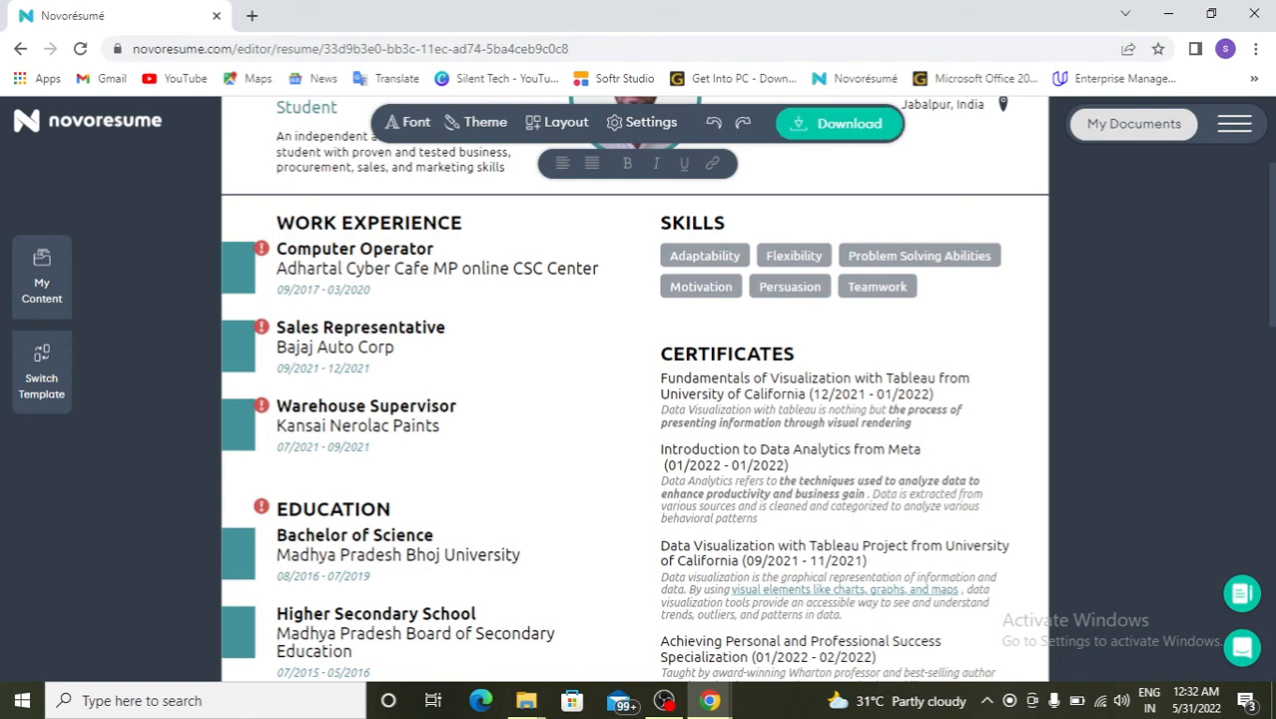
scroll(635, 399, "up", 2)
scroll(635, 399, "down", 2)
scroll(635, 399, "up", 2)
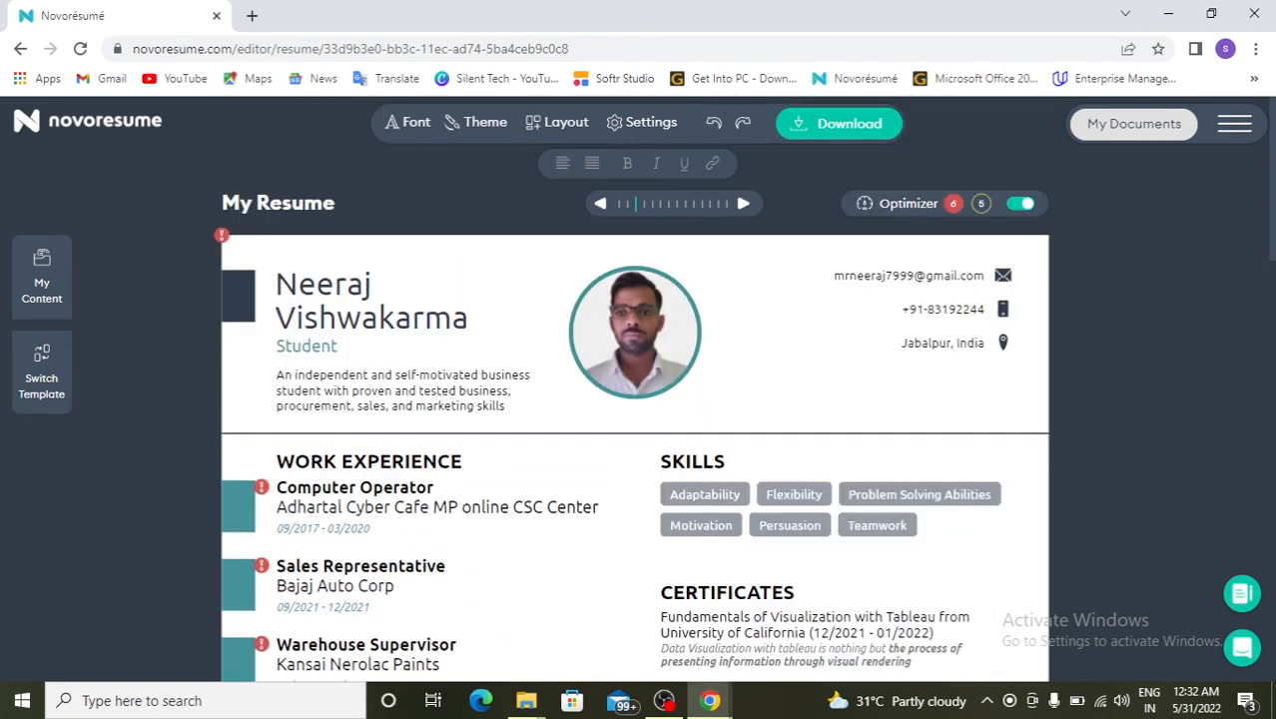